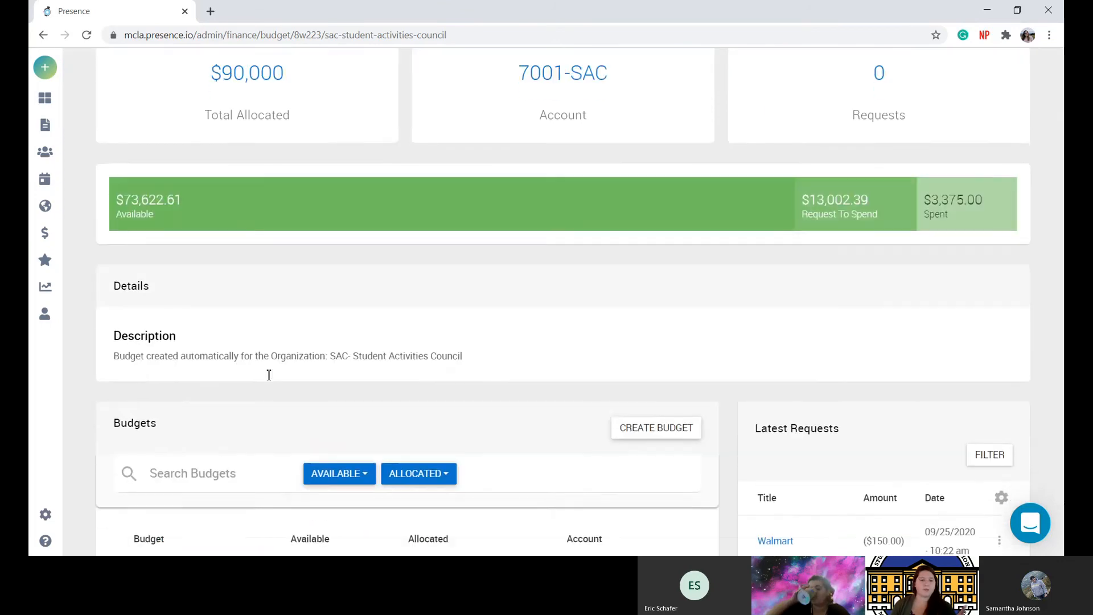
scroll(266, 373, "down", 1)
scroll(266, 374, "up", 4)
scroll(268, 376, "up", 2)
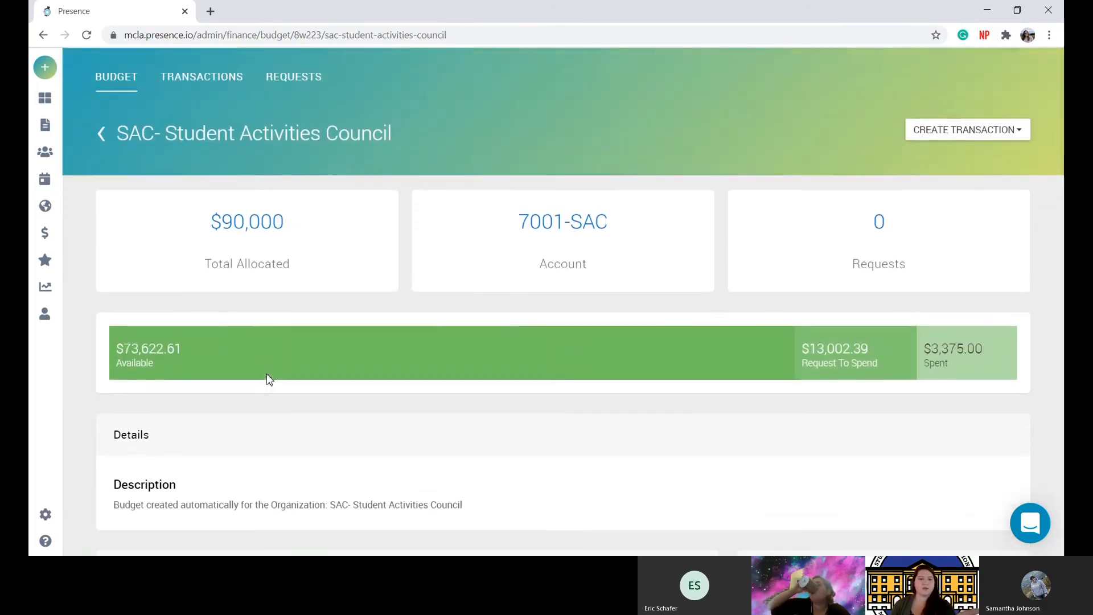
scroll(267, 374, "down", 2)
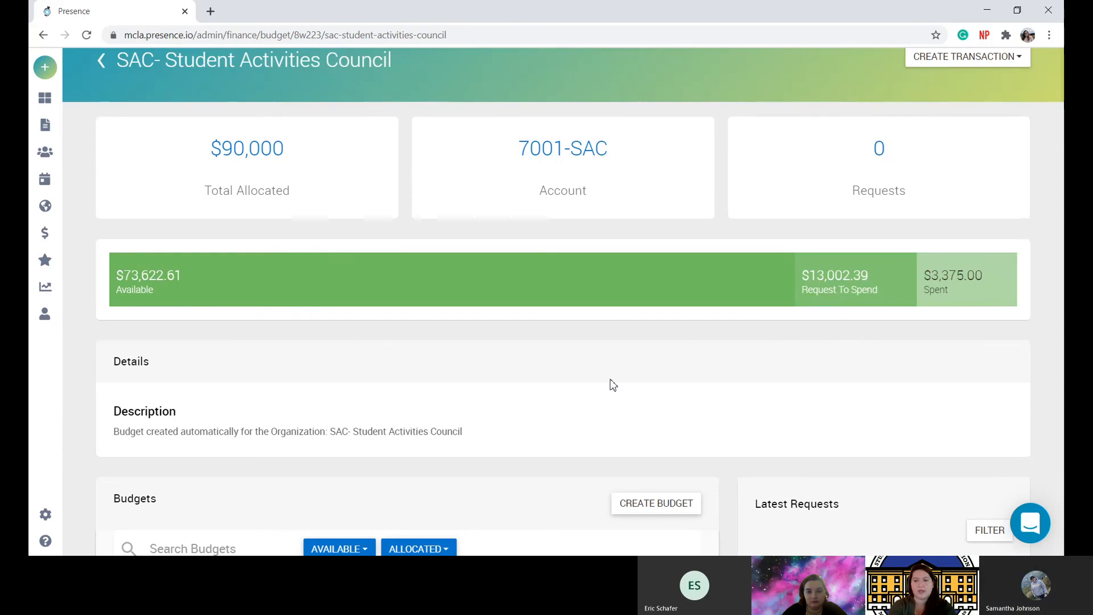
scroll(612, 385, "down", 1)
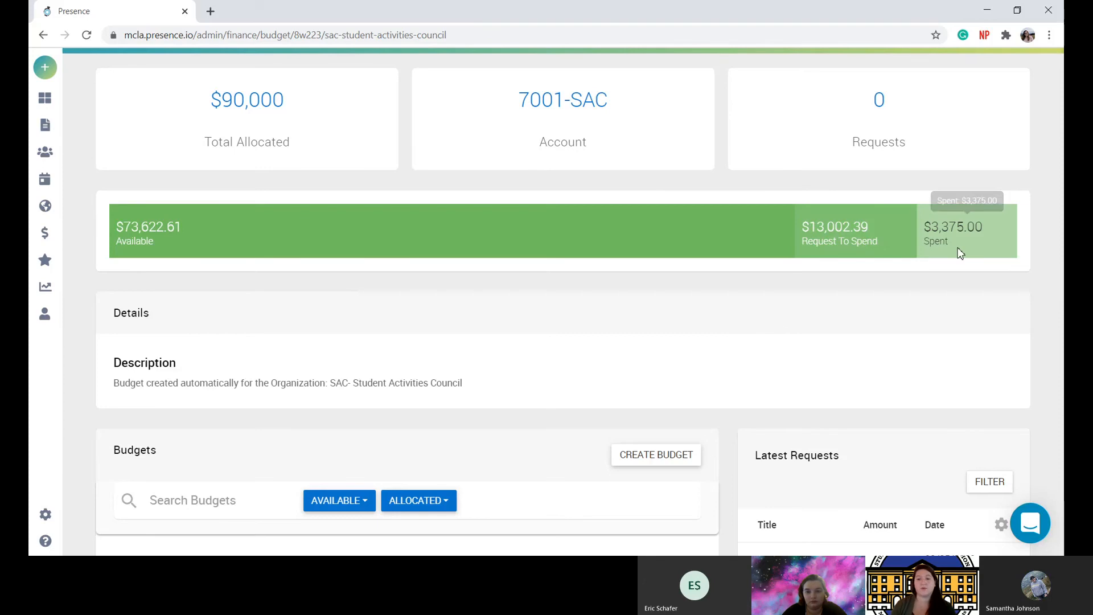
scroll(665, 343, "down", 3)
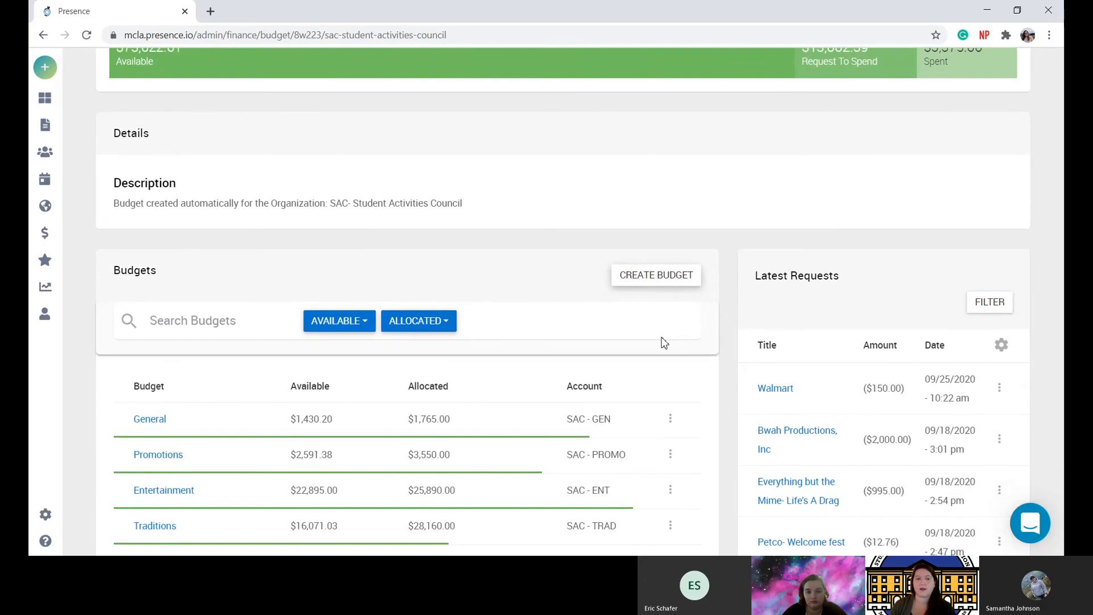
scroll(732, 349, "up", 2)
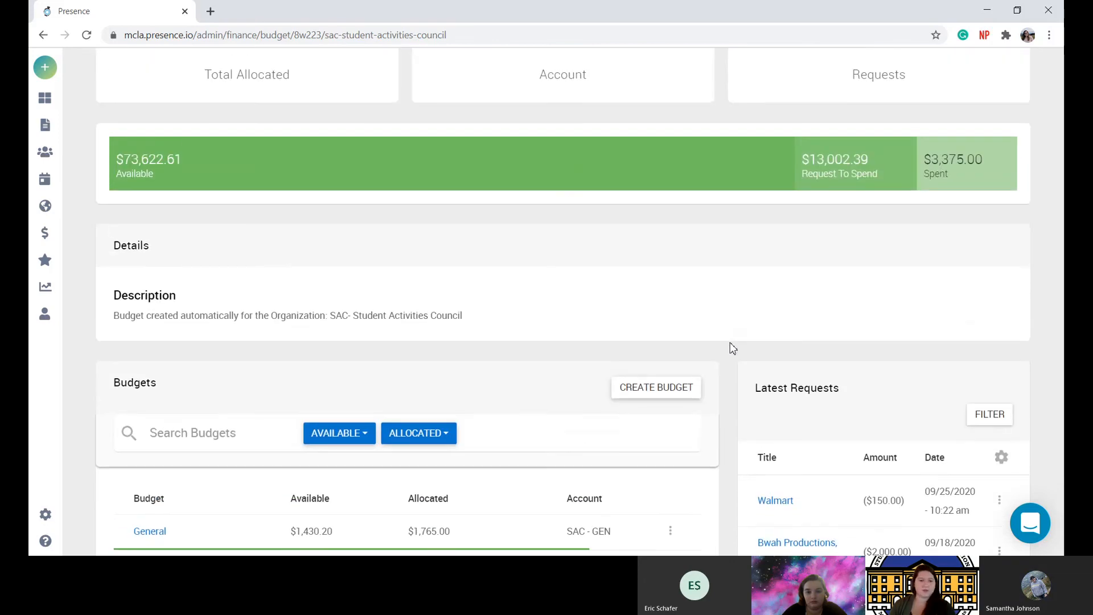
scroll(733, 349, "down", 3)
scroll(732, 349, "down", 3)
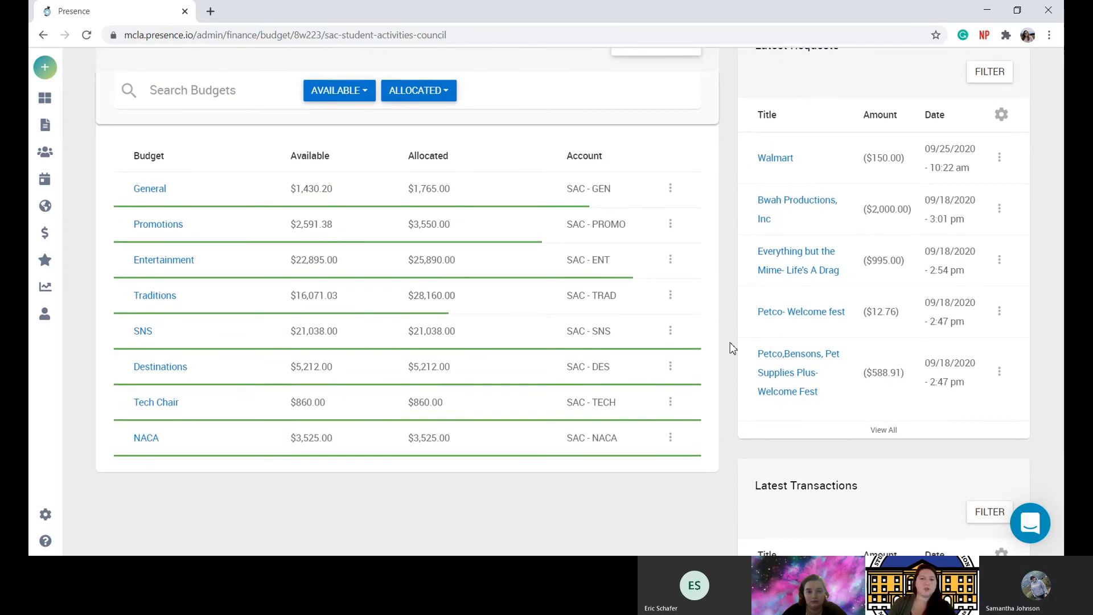
scroll(733, 348, "down", 1)
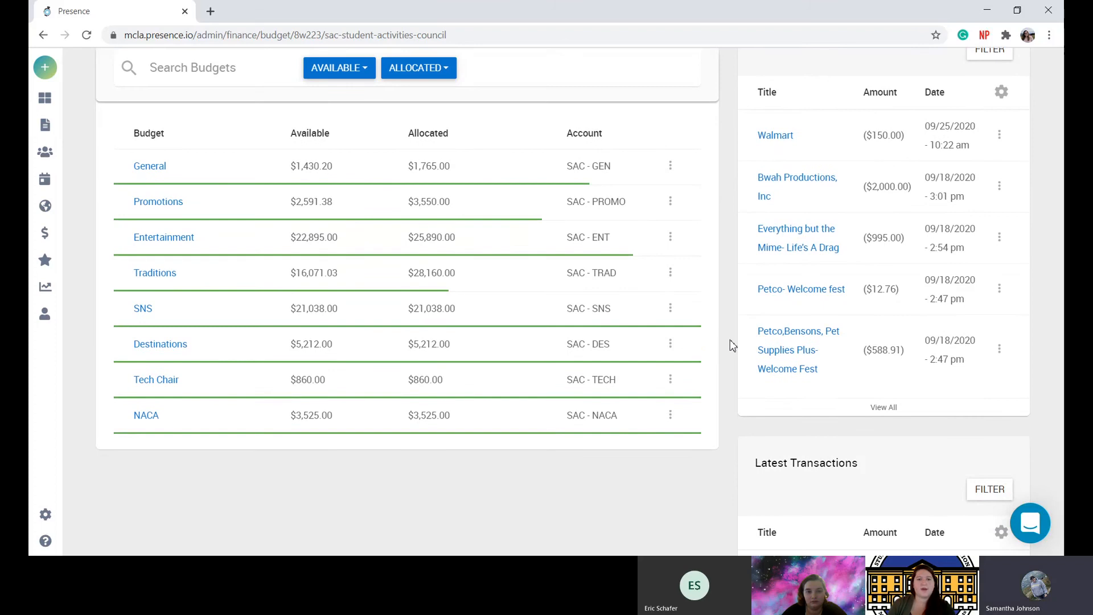
scroll(731, 344, "up", 1)
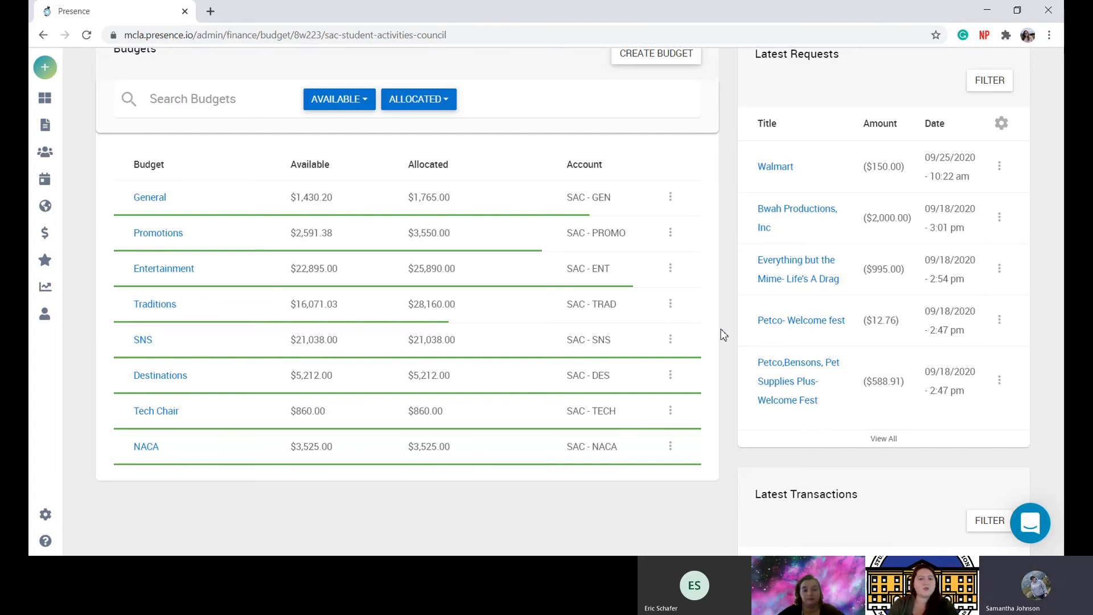
scroll(723, 335, "up", 2)
scroll(723, 335, "up", 5)
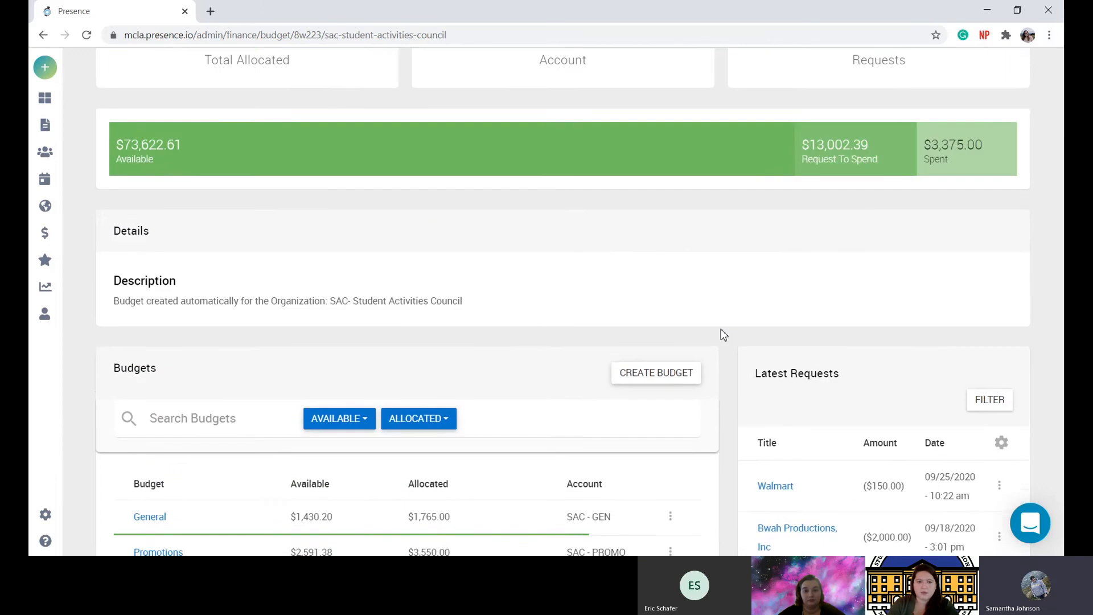
scroll(723, 335, "up", 1)
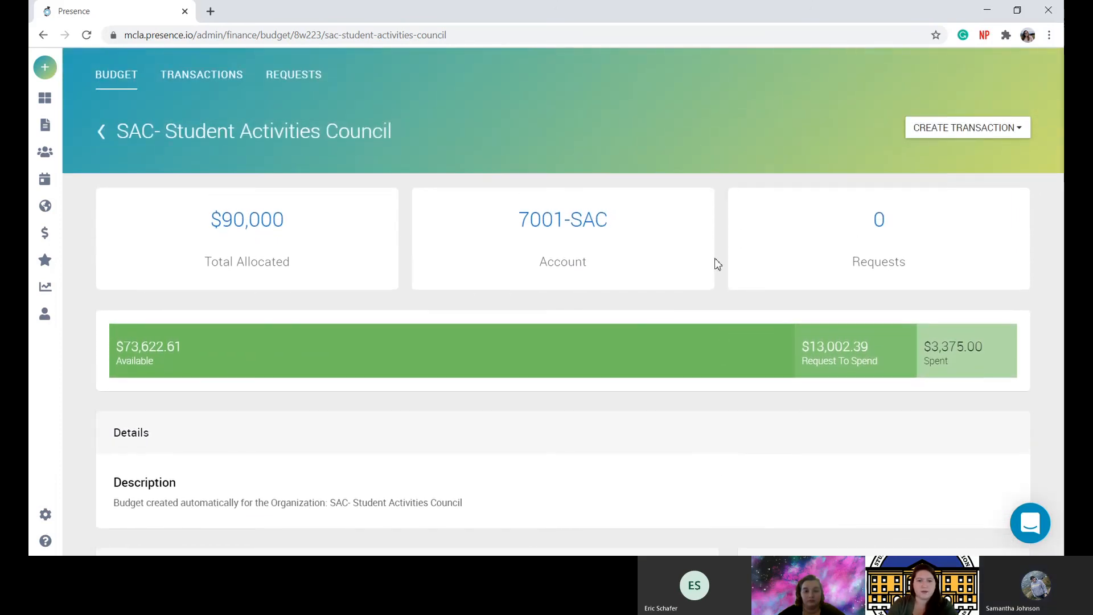
scroll(716, 264, "down", 1)
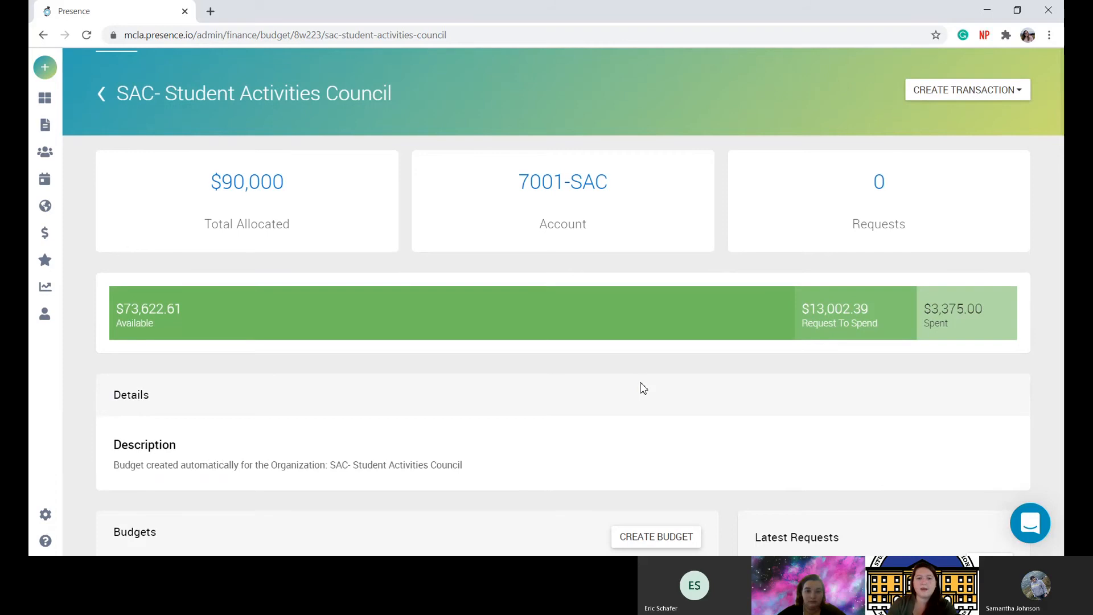
scroll(643, 388, "up", 1)
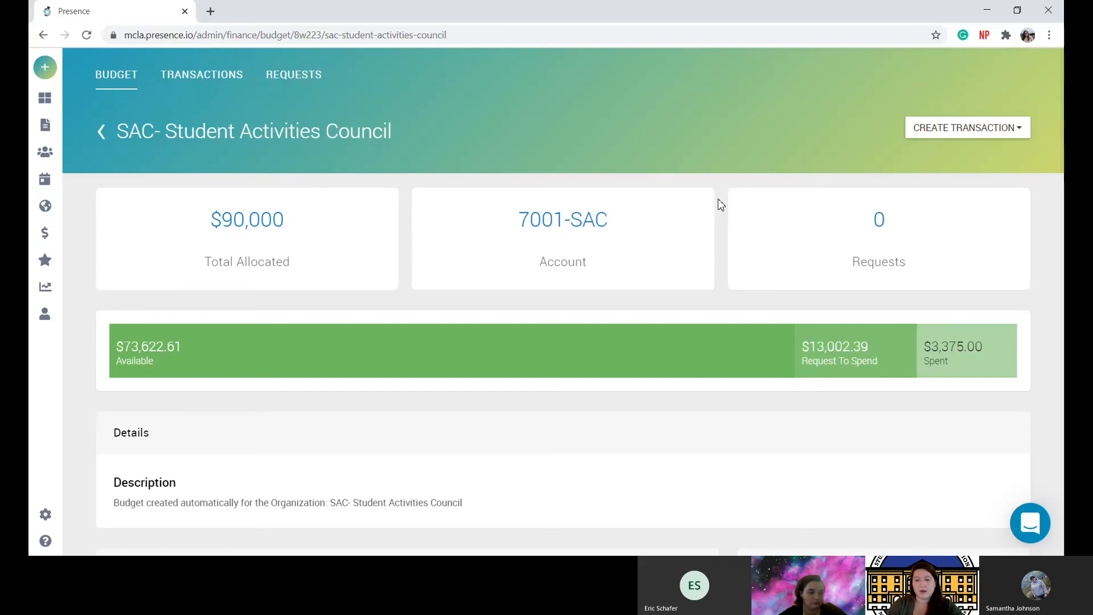
scroll(719, 200, "down", 1)
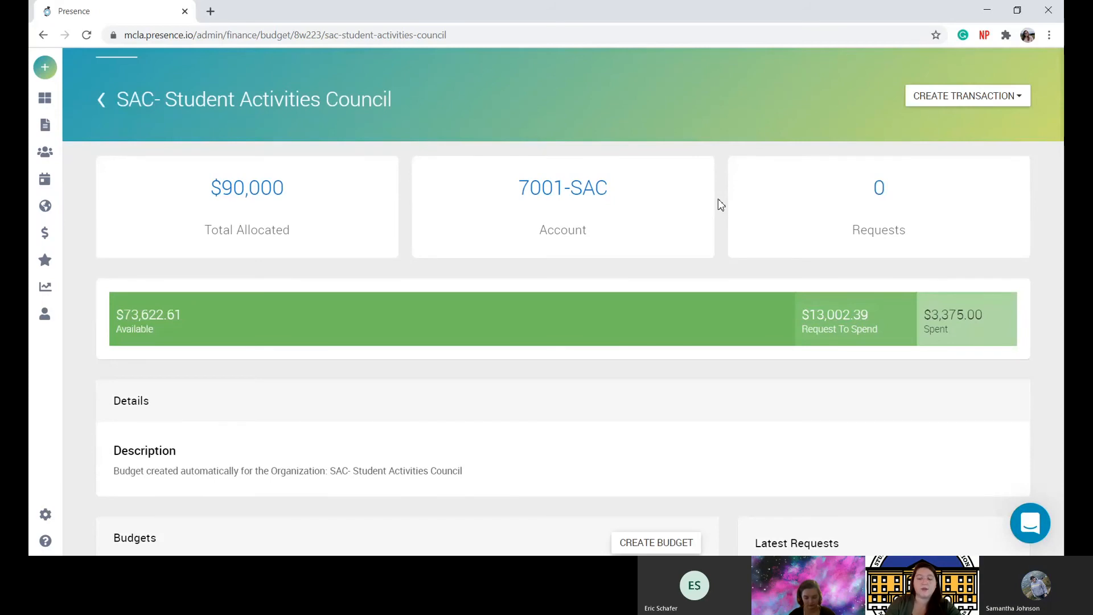
scroll(719, 199, "up", 1)
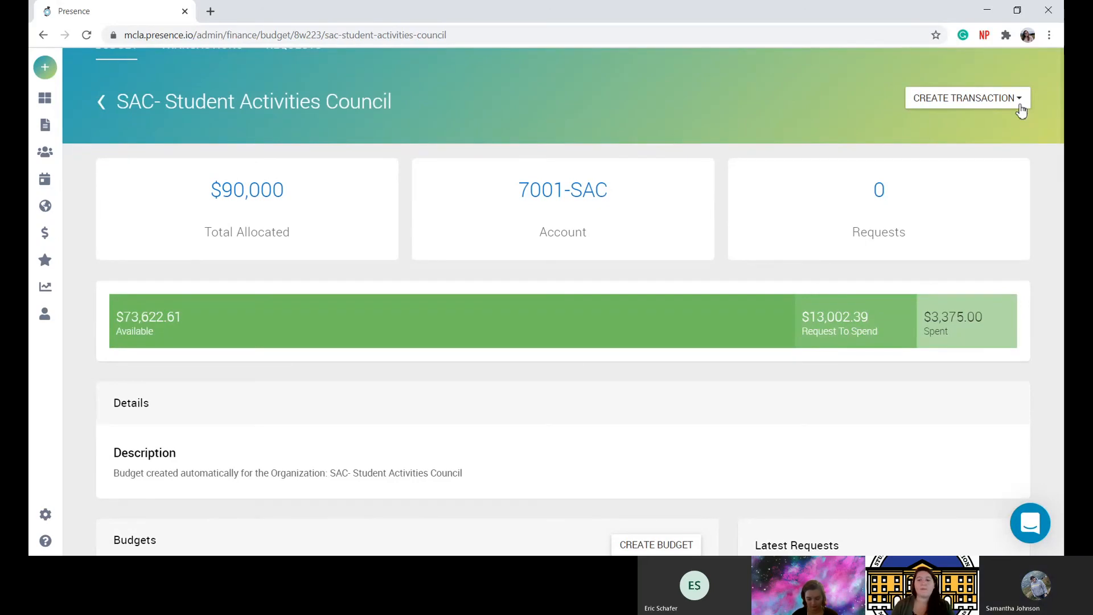
scroll(845, 155, "up", 1)
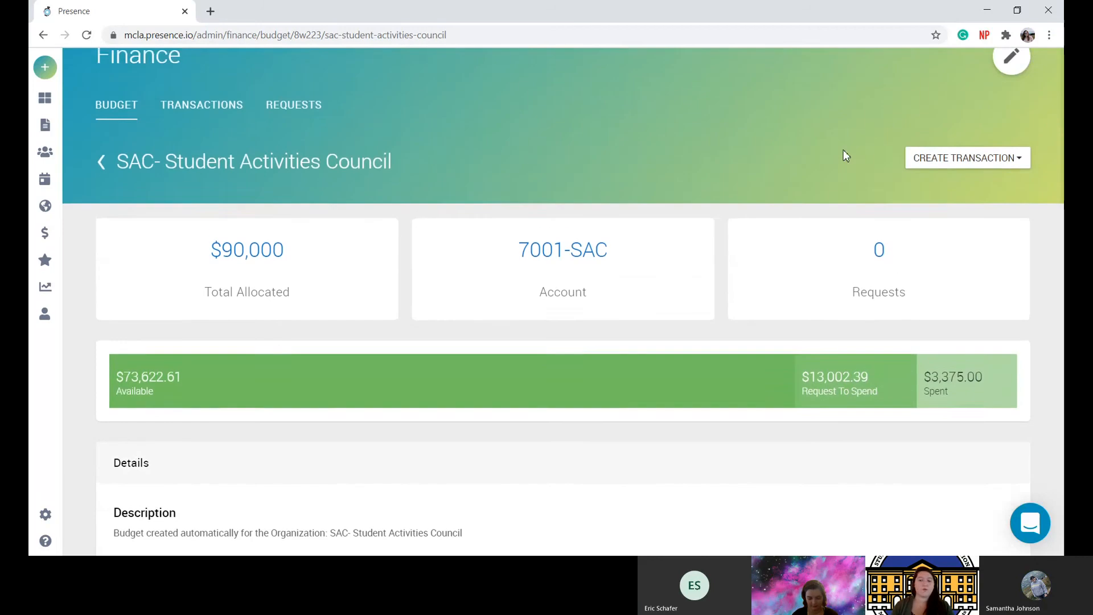
scroll(845, 155, "up", 1)
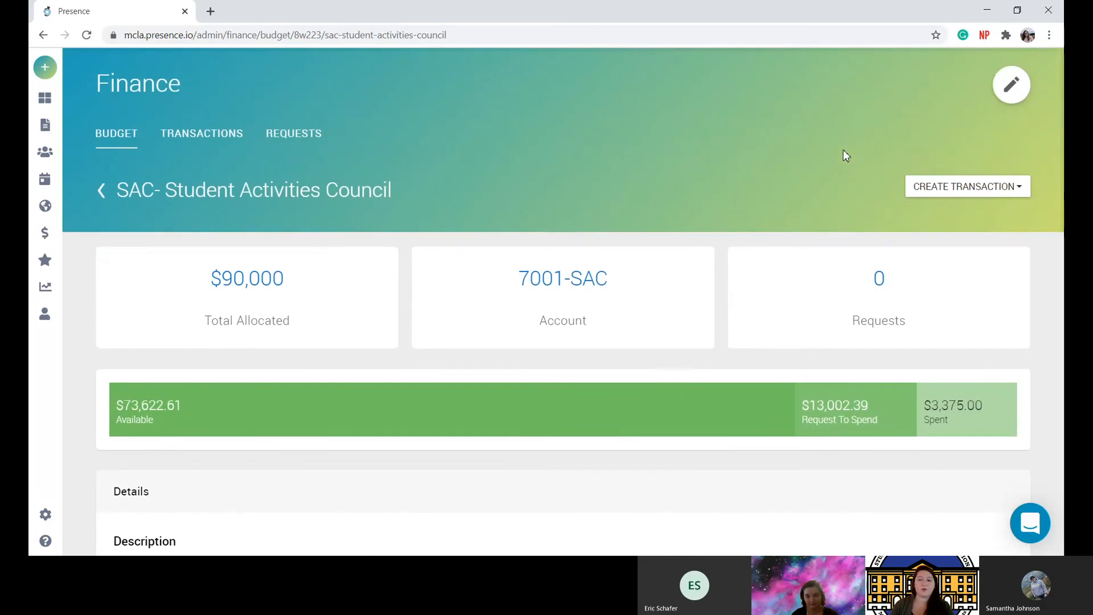
Start a new expenditure on the SAC- Student Activities Council budget and look over the blank form.
left_click(1019, 192)
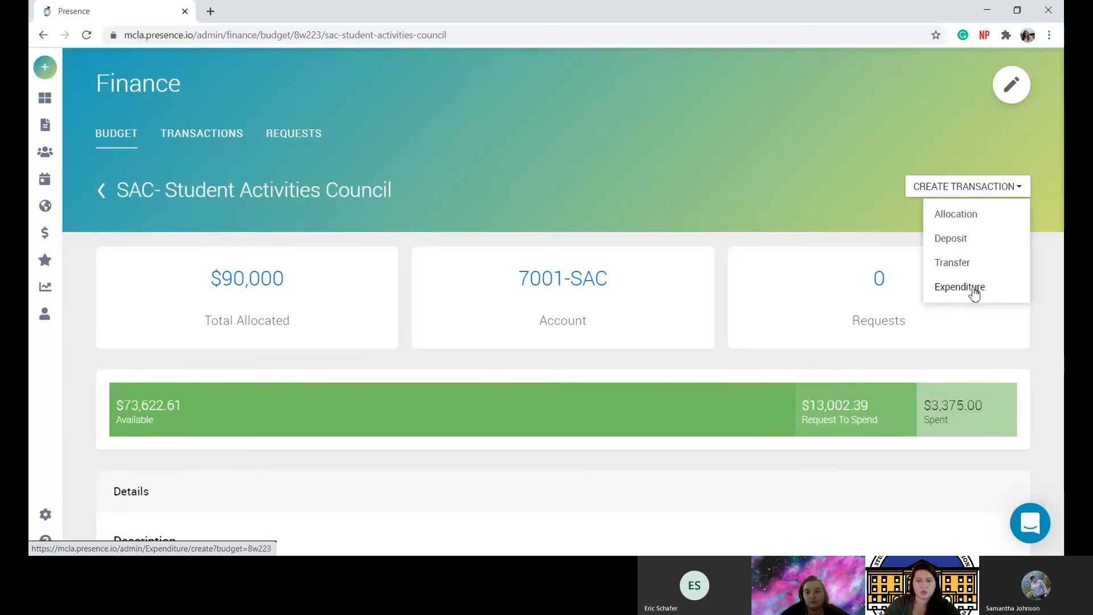
left_click(975, 292)
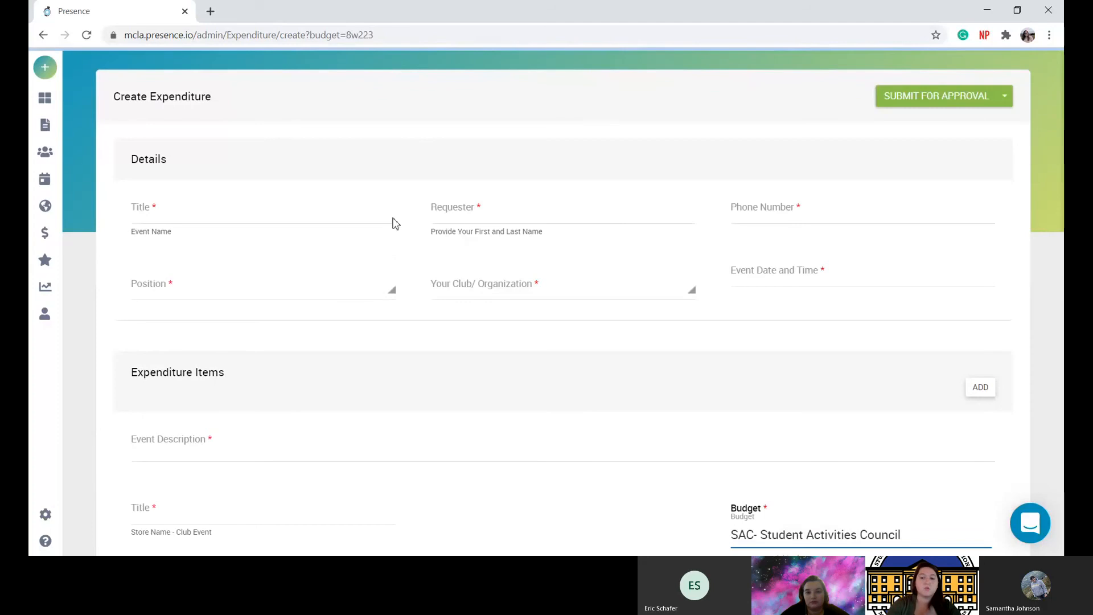
left_click(281, 215)
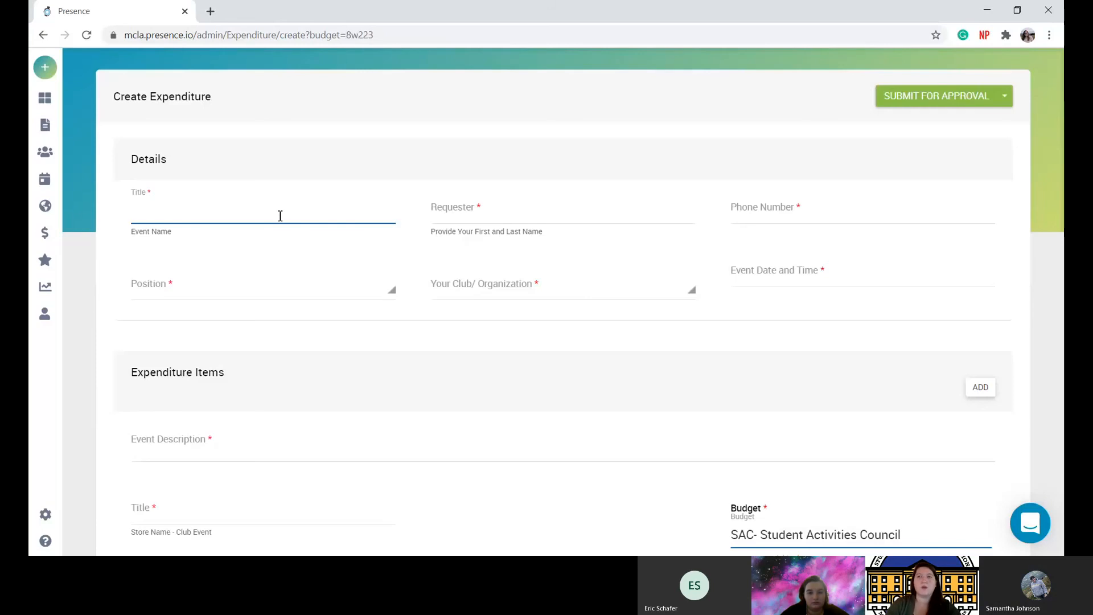
scroll(280, 215, "down", 2)
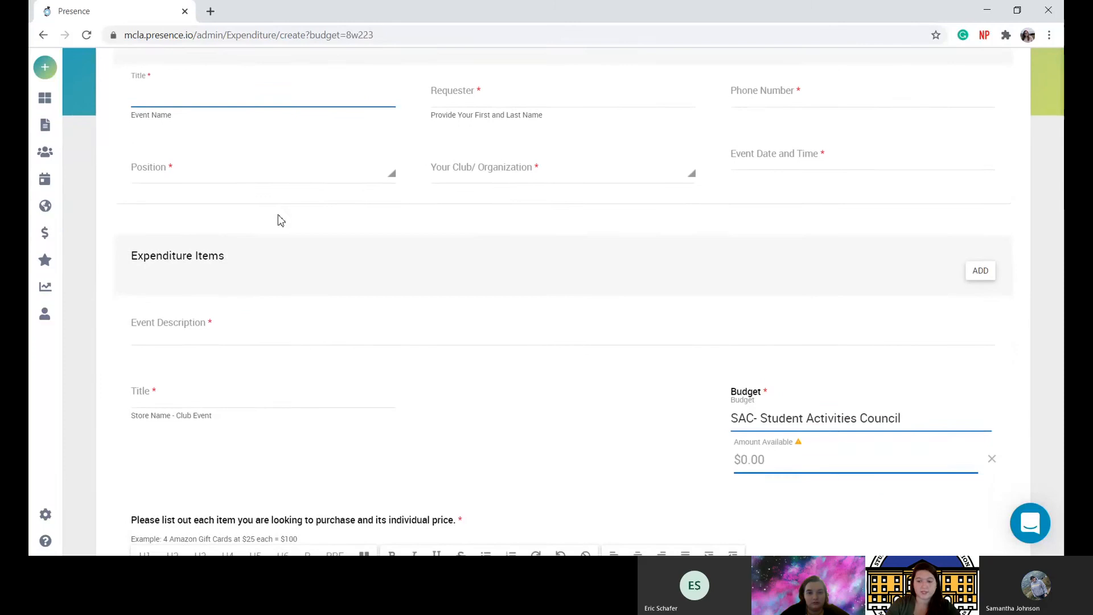
scroll(280, 220, "down", 5)
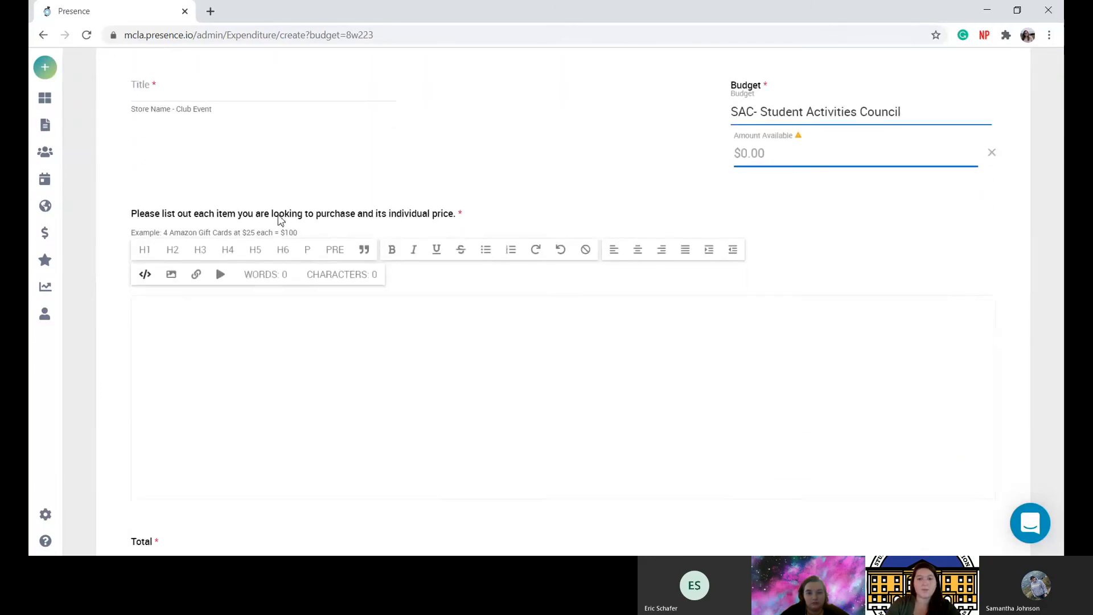
scroll(280, 219, "down", 2)
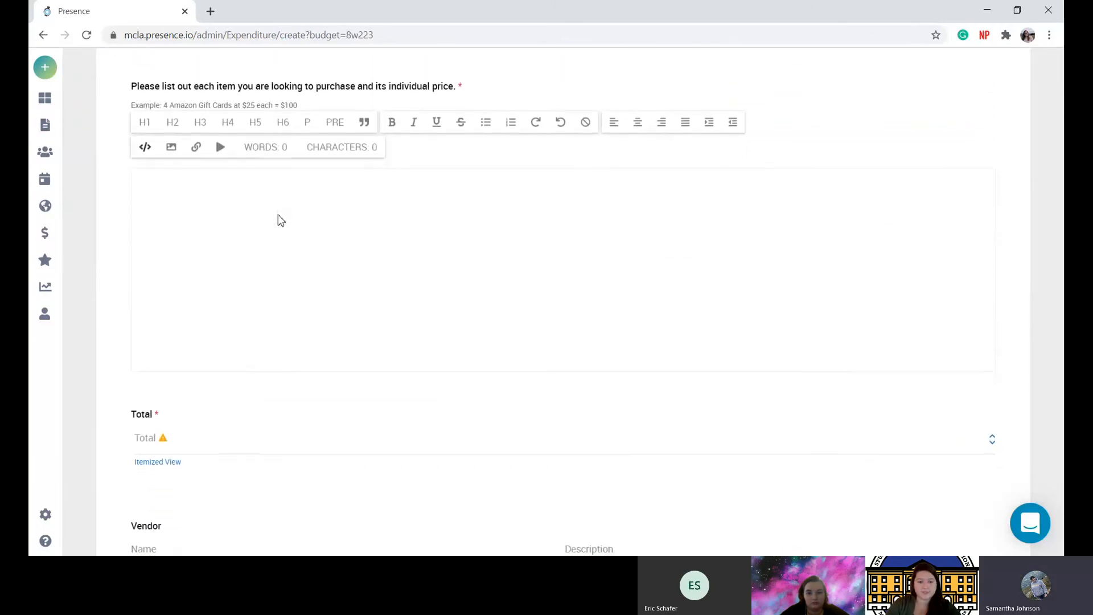
scroll(280, 220, "down", 4)
scroll(280, 217, "up", 7)
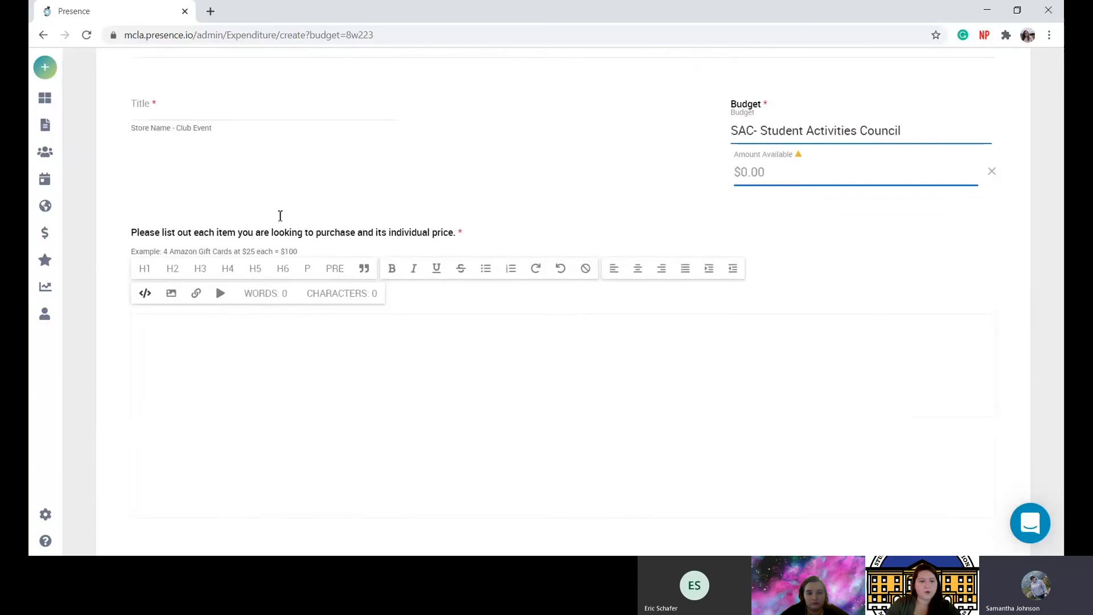
scroll(280, 215, "up", 7)
Enter the title 'Welcome Back Bingo', the requester's full name, and the autofilled phone number.
left_click(280, 215)
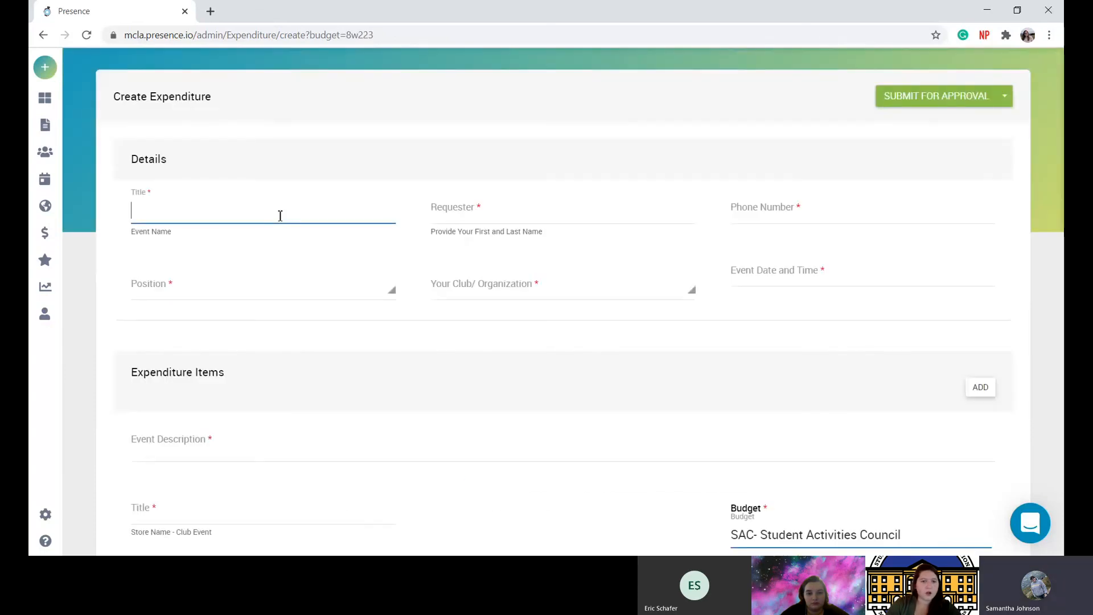
type("Welco")
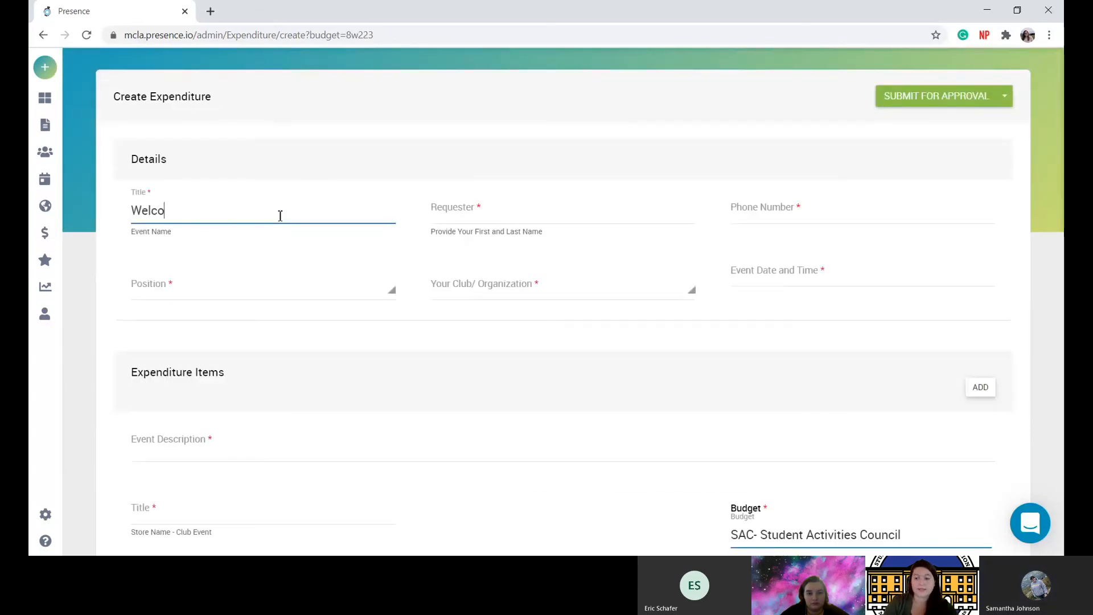
type("me Back Bing")
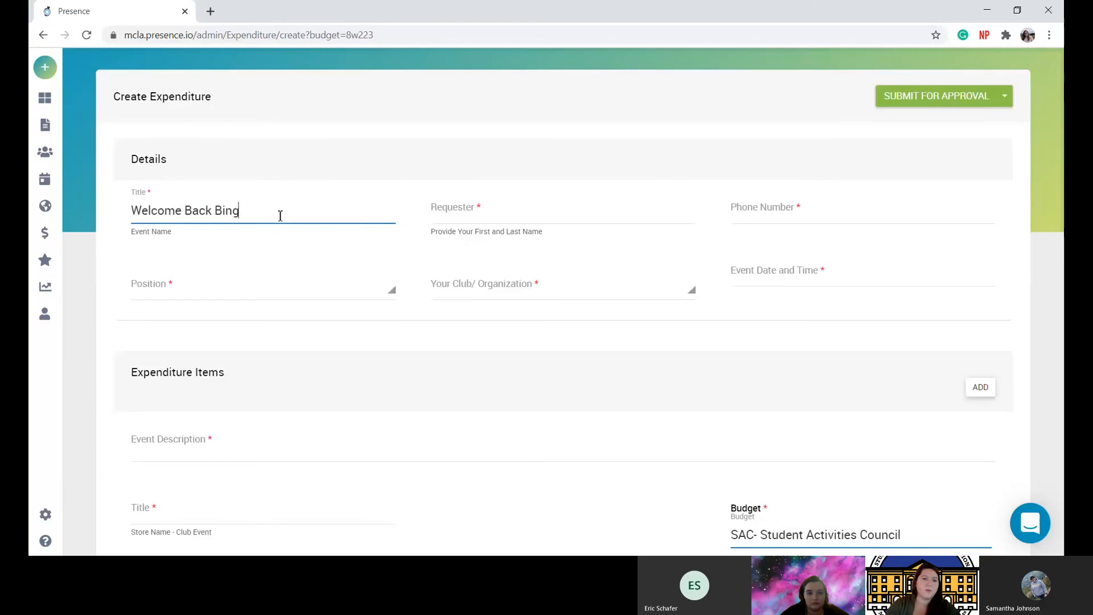
type("o")
left_click(453, 220)
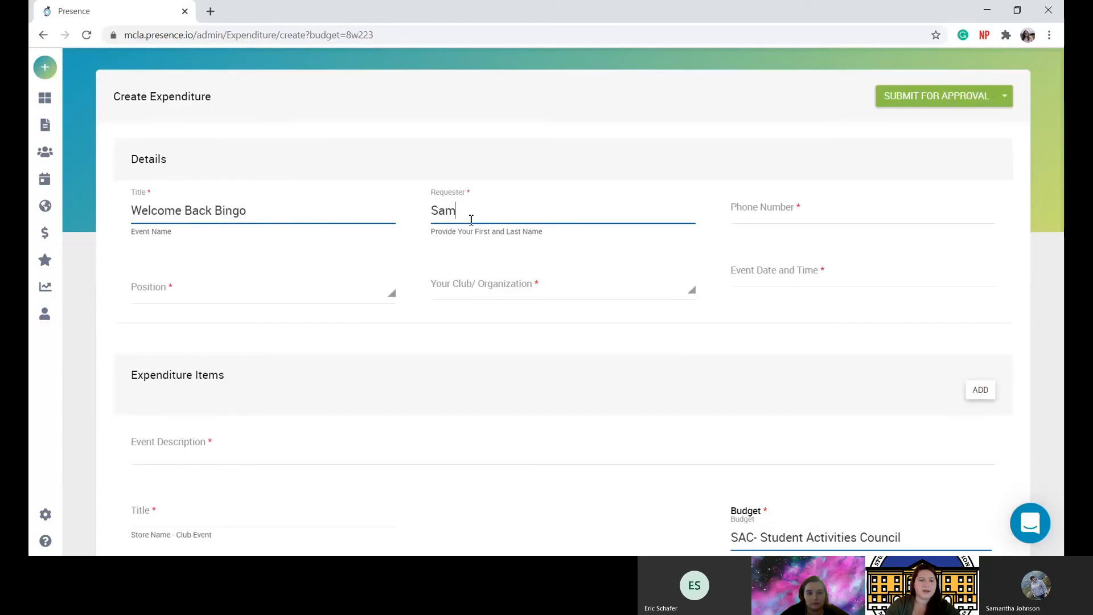
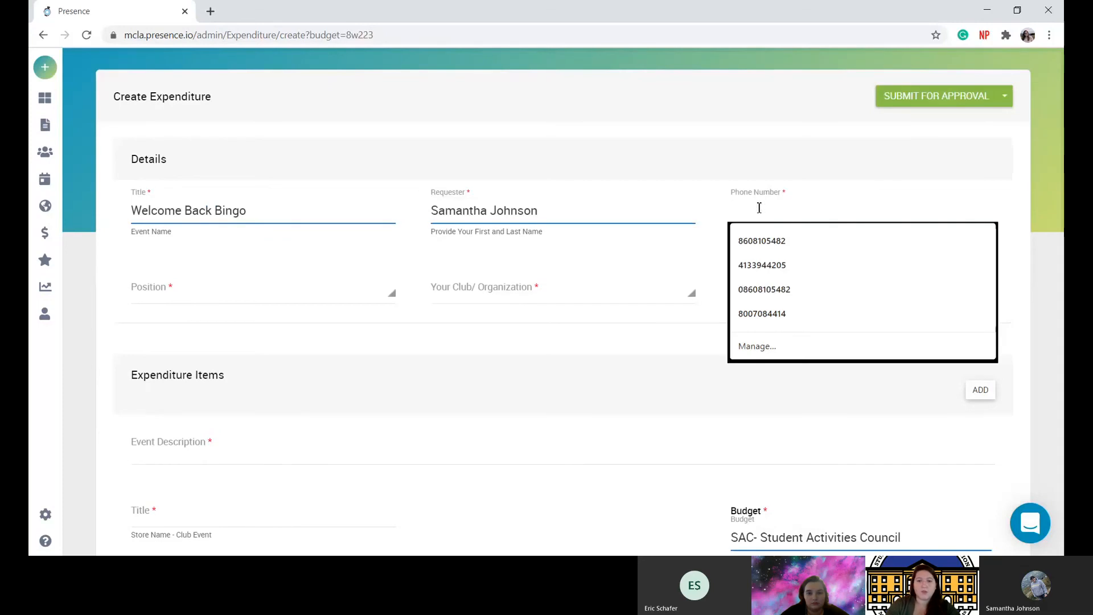
left_click(770, 244)
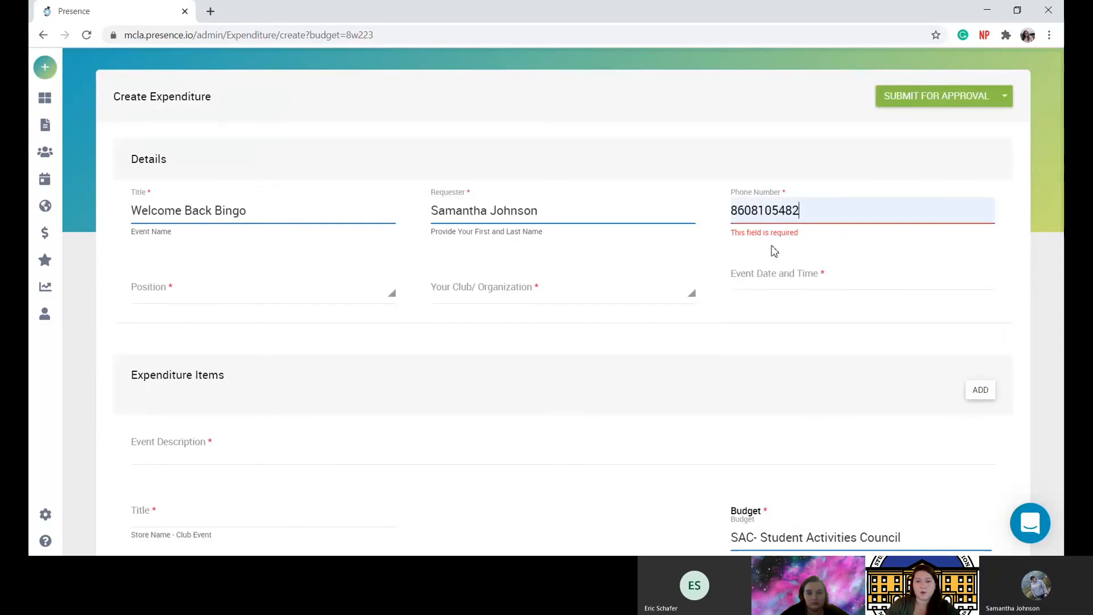
Set Position to Other and Club/Organization to SAC- Student Activities Council.
left_click(341, 295)
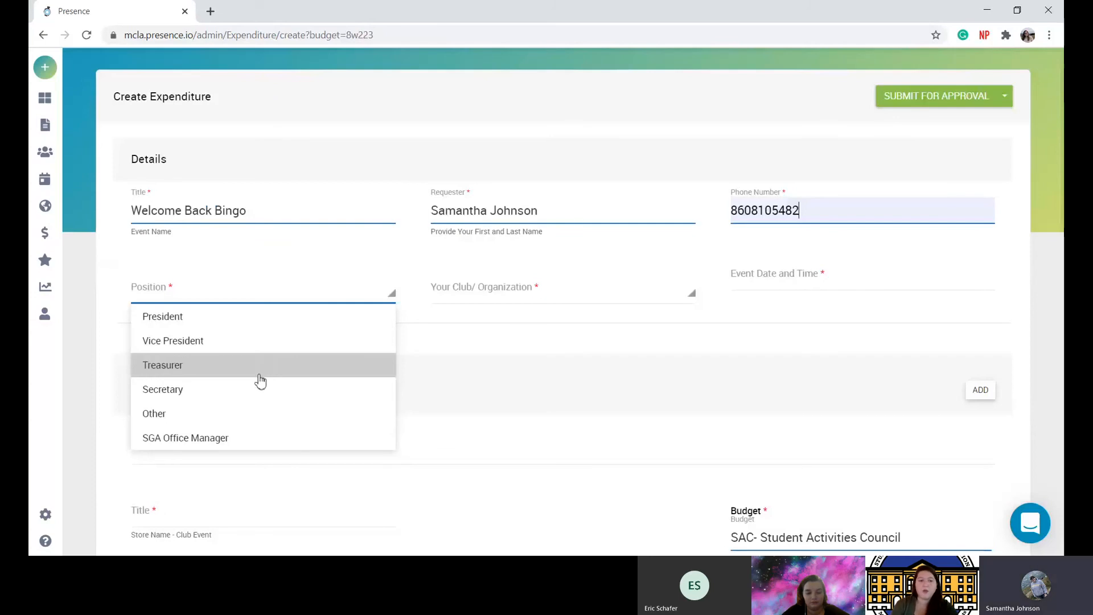
left_click(244, 423)
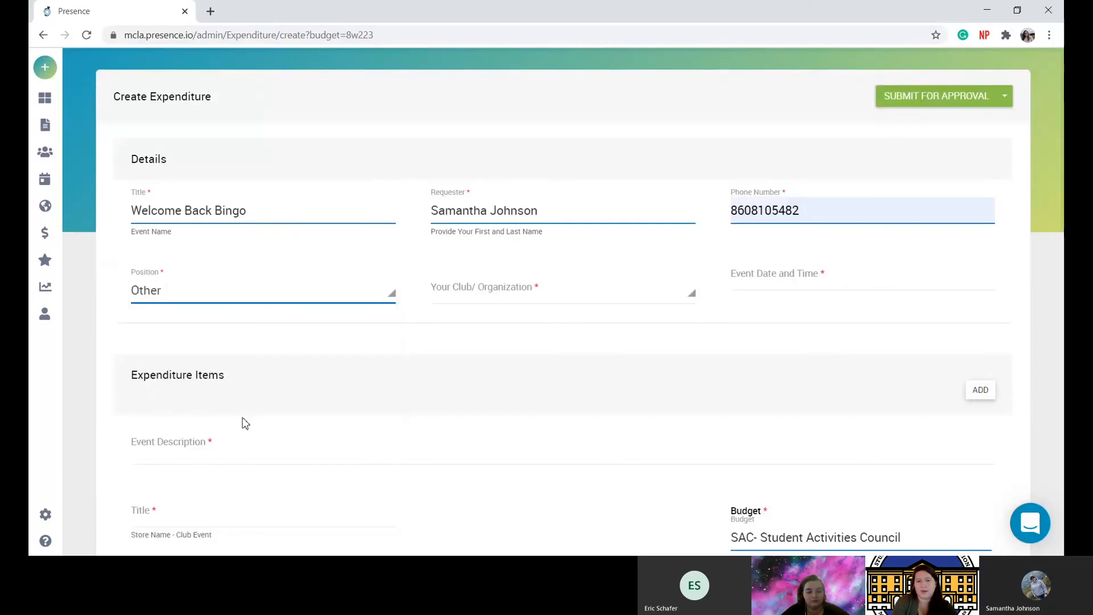
left_click(494, 289)
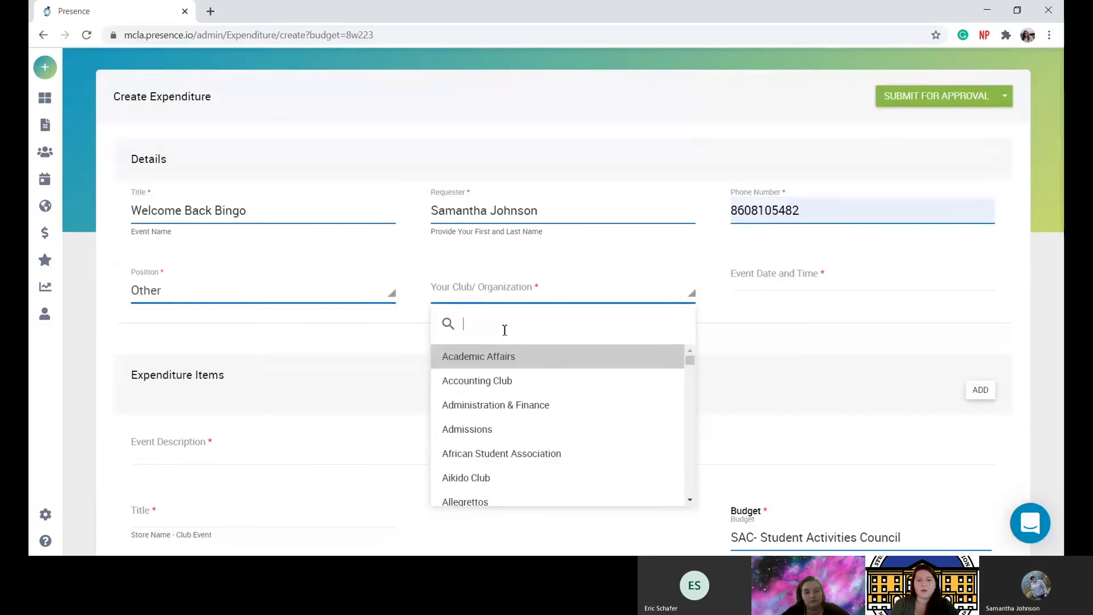
type("St")
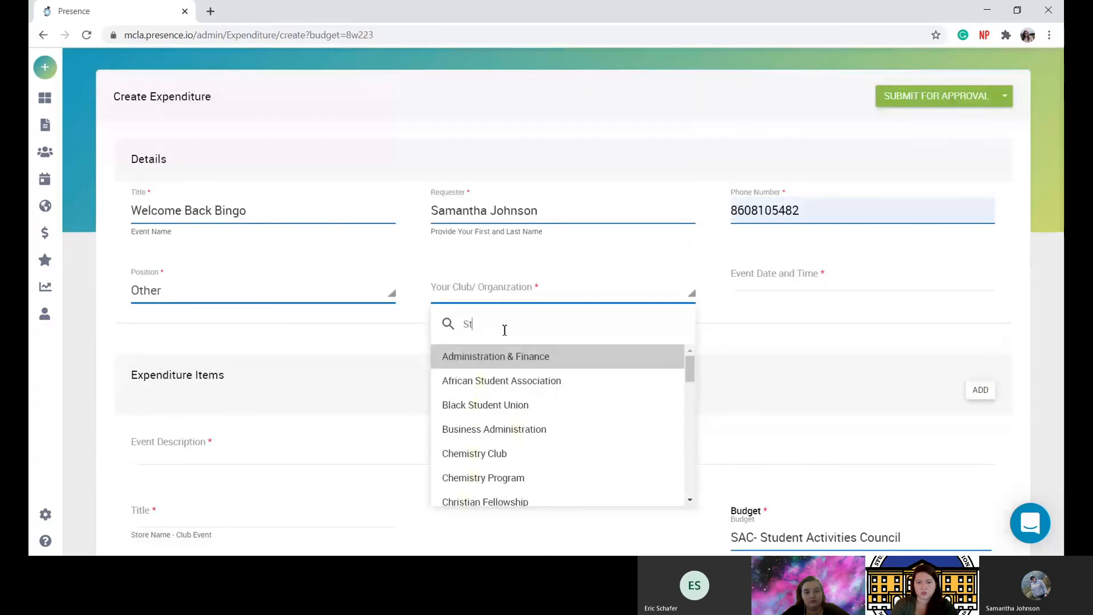
type("udent")
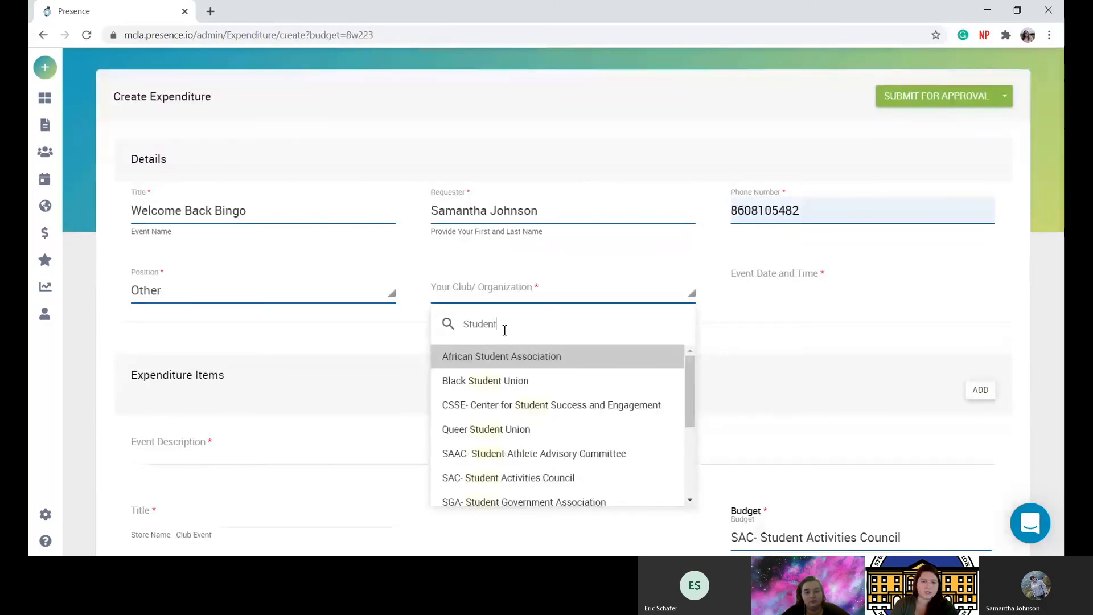
left_click(563, 480)
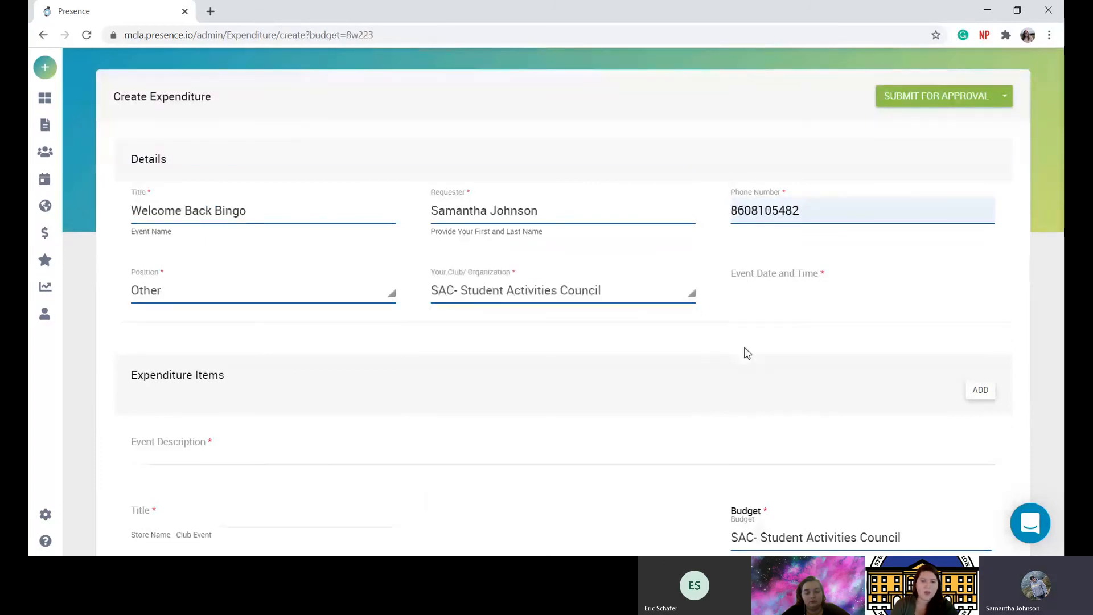
Set the event date to September 1, 2020 and the hour to 6 PM.
left_click(824, 280)
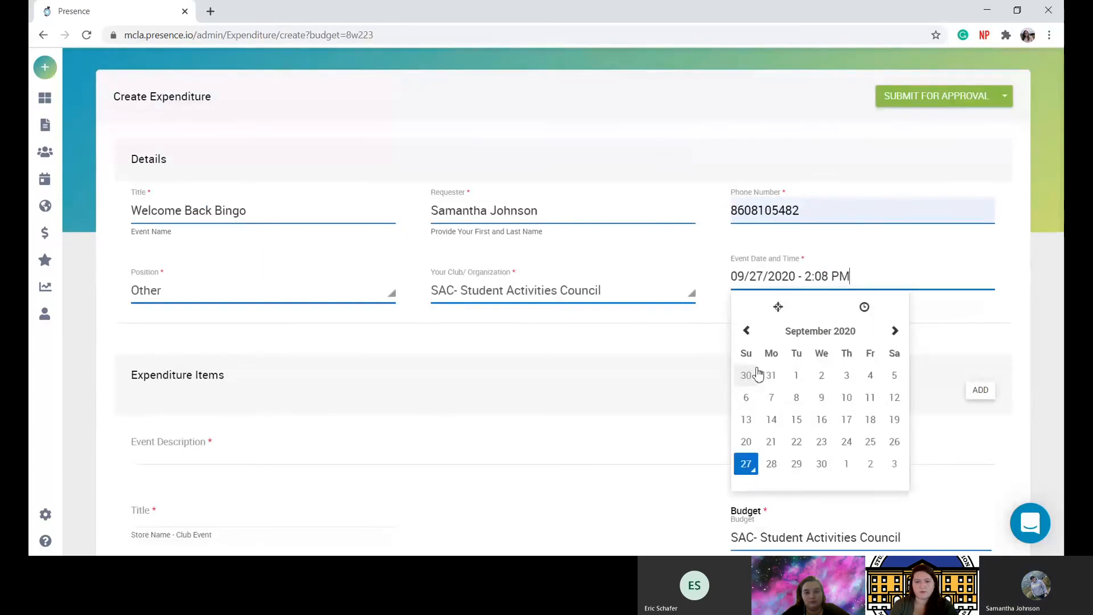
left_click(796, 375)
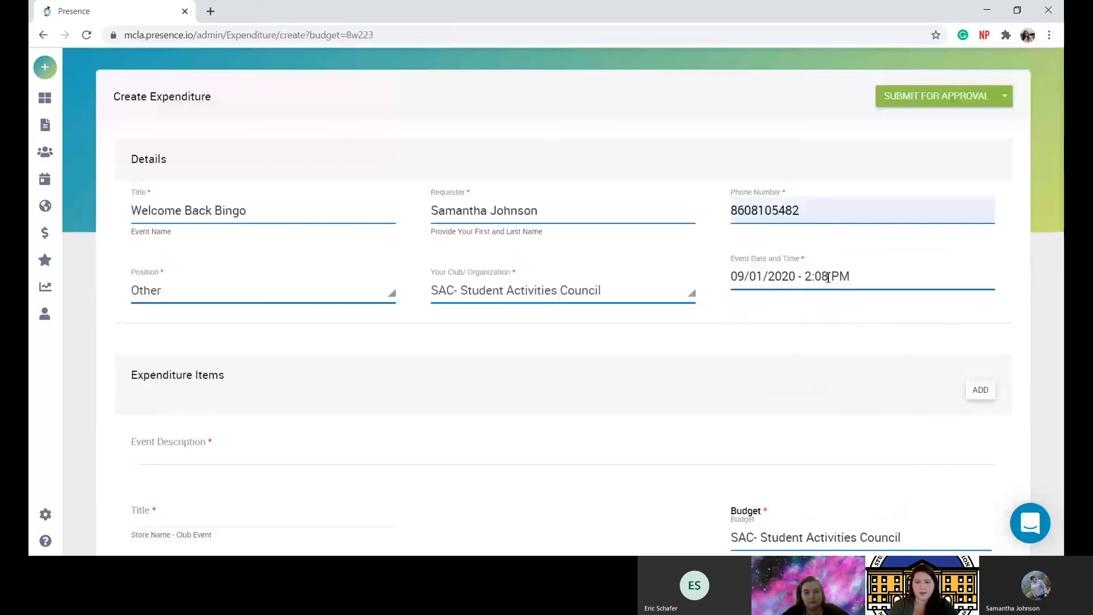
left_click(876, 281)
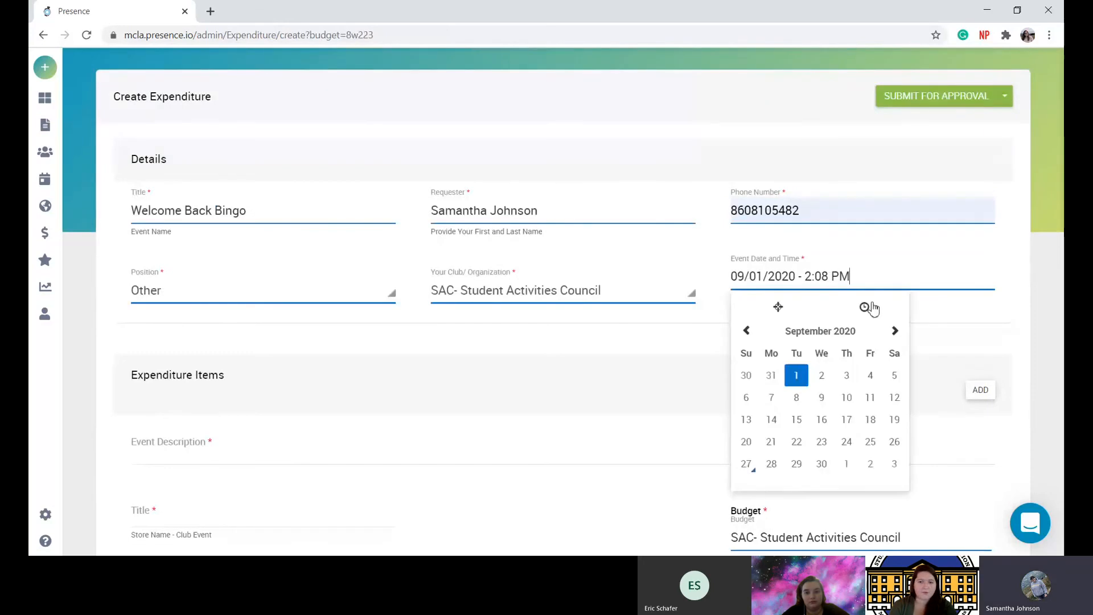
left_click(864, 306)
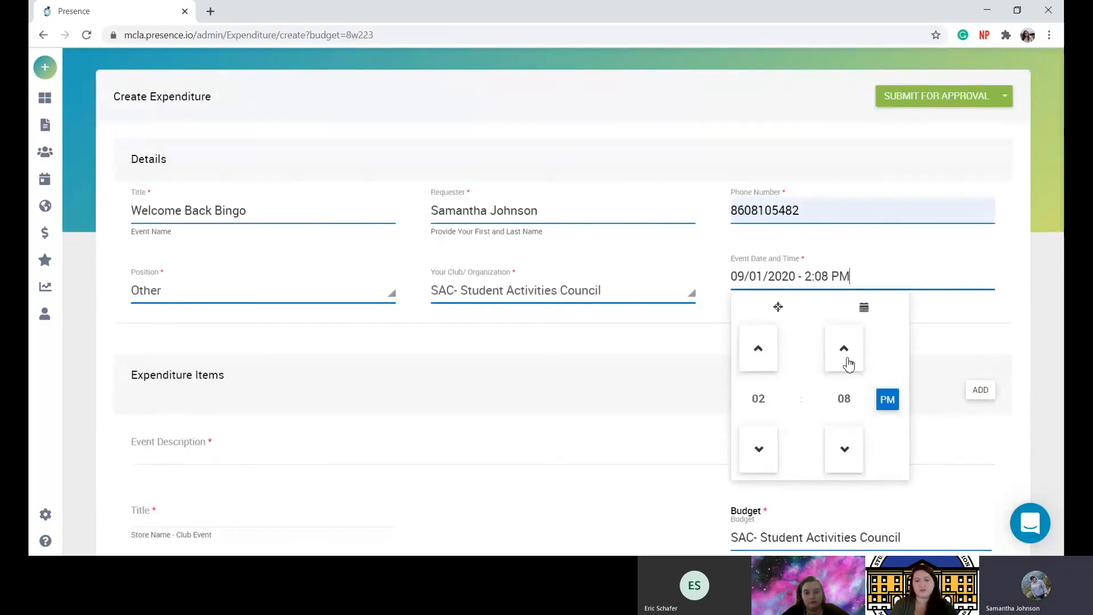
left_click(749, 449)
left_click(749, 449)
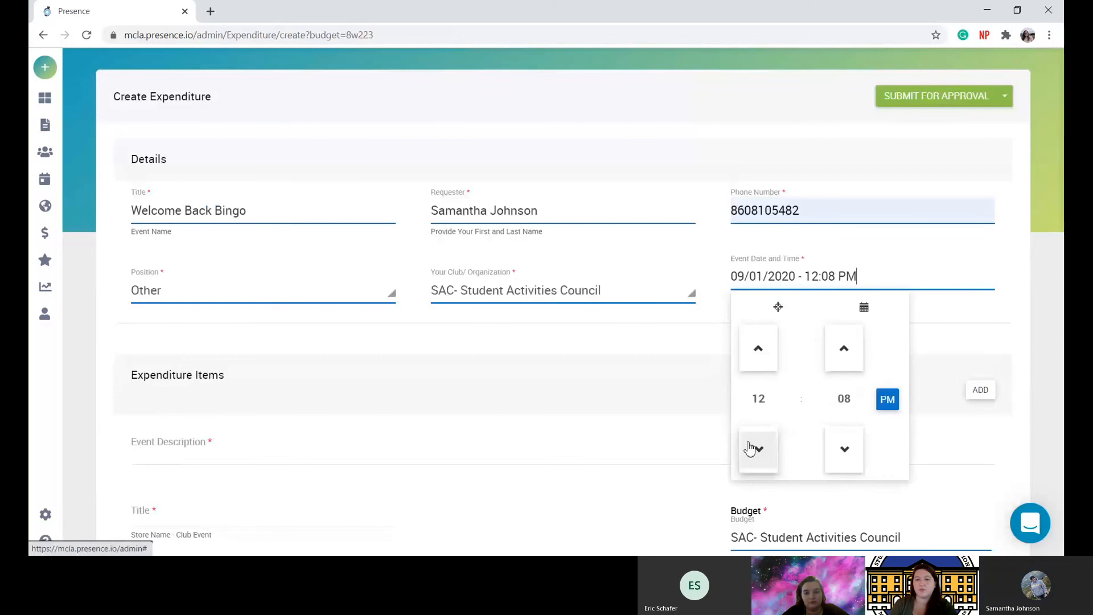
left_click(757, 365)
left_click(758, 365)
left_click(758, 364)
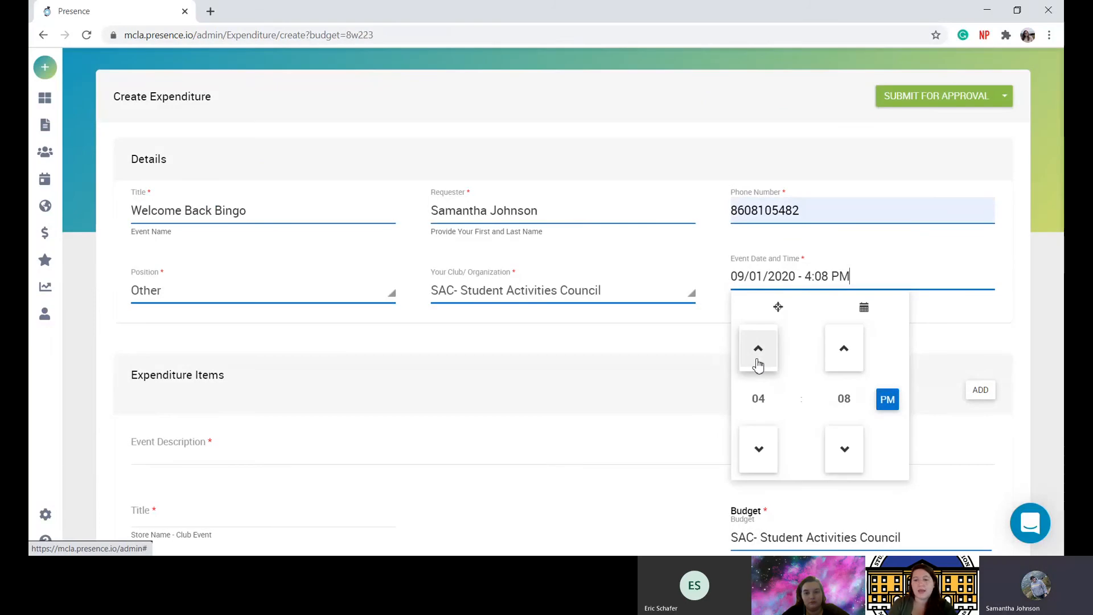
left_click(758, 365)
left_click(757, 365)
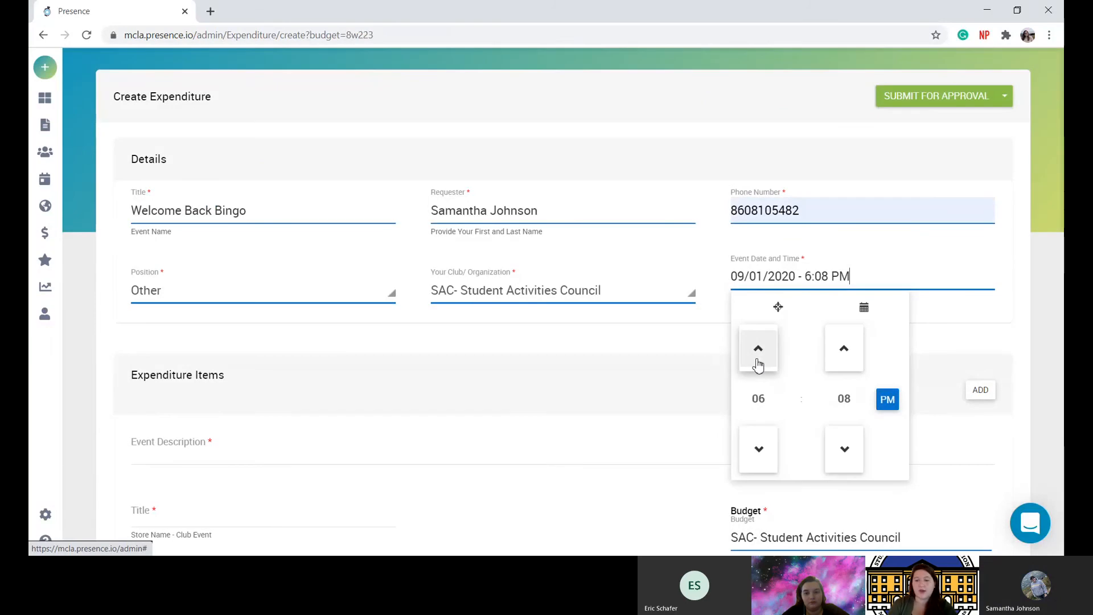
Bring the minutes down to :00 so the event time reads 6:00 PM.
left_click(842, 367)
left_click(846, 449)
left_click(846, 449)
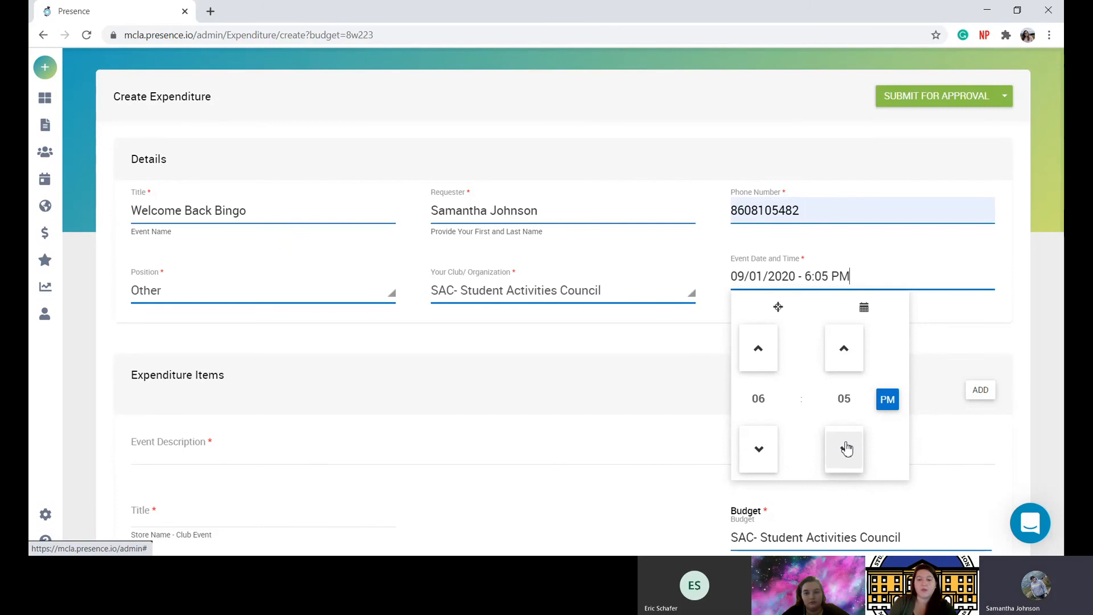
left_click(847, 450)
left_click(846, 449)
left_click(846, 450)
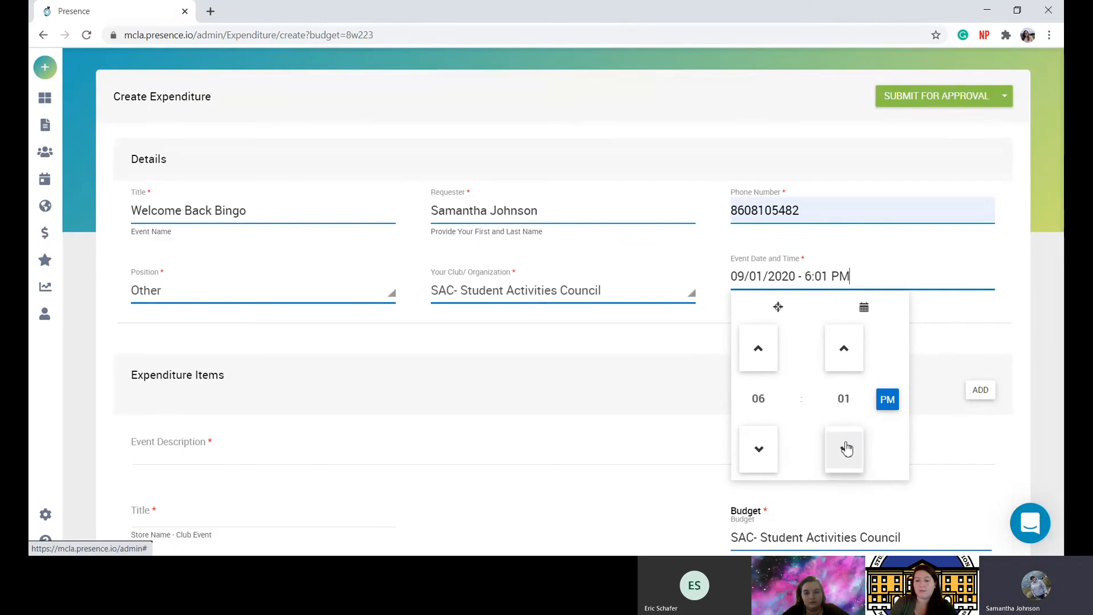
left_click(846, 449)
left_click(913, 377)
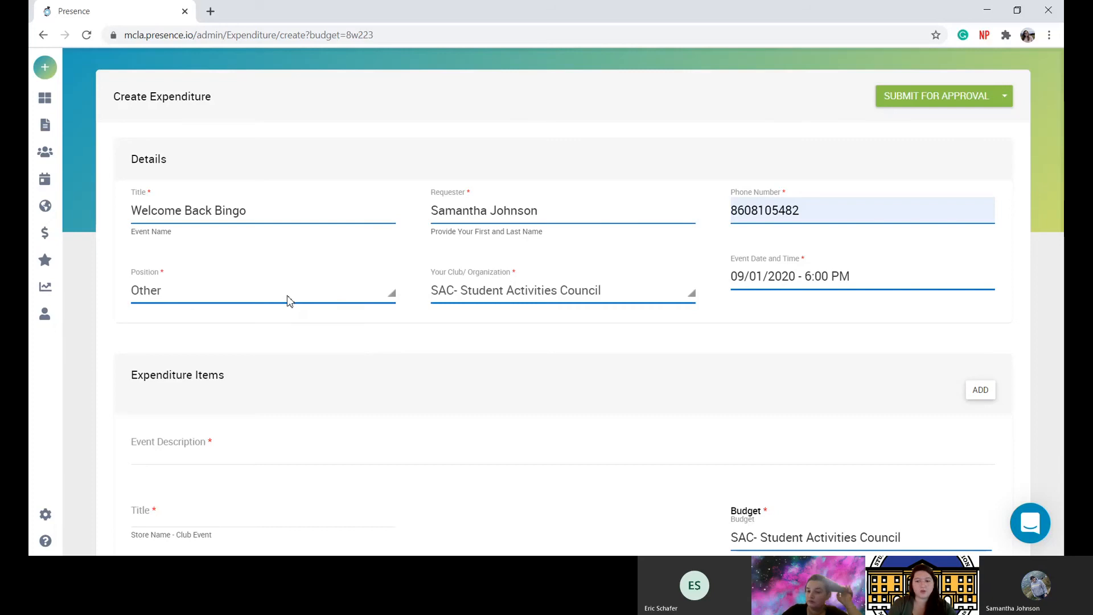
Switch the Position dropdown from Other to Treasurer.
scroll(288, 302, "down", 2)
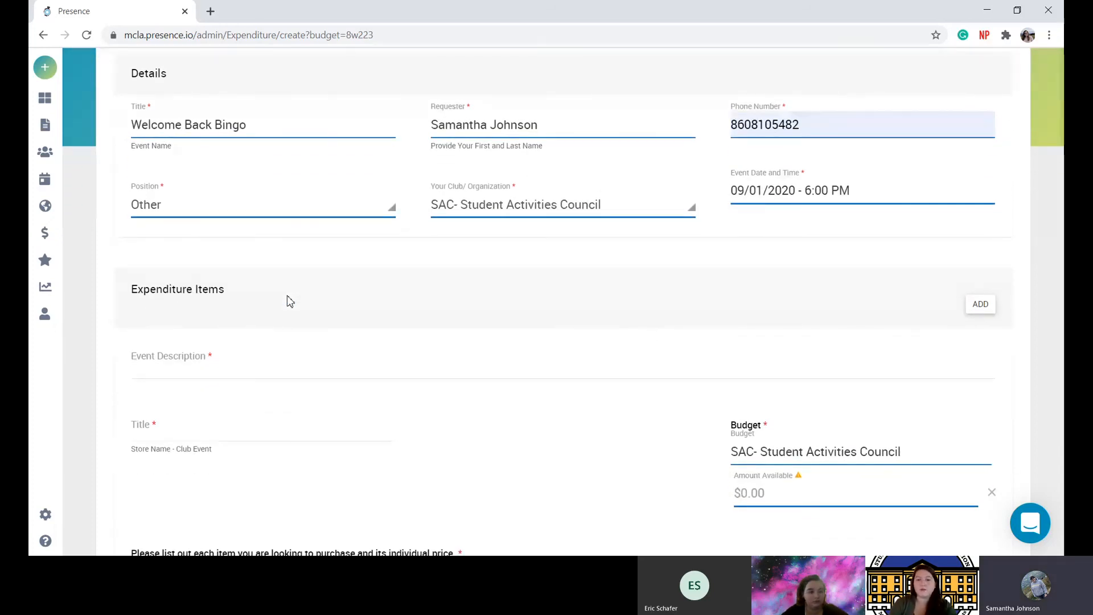
scroll(289, 301, "up", 1)
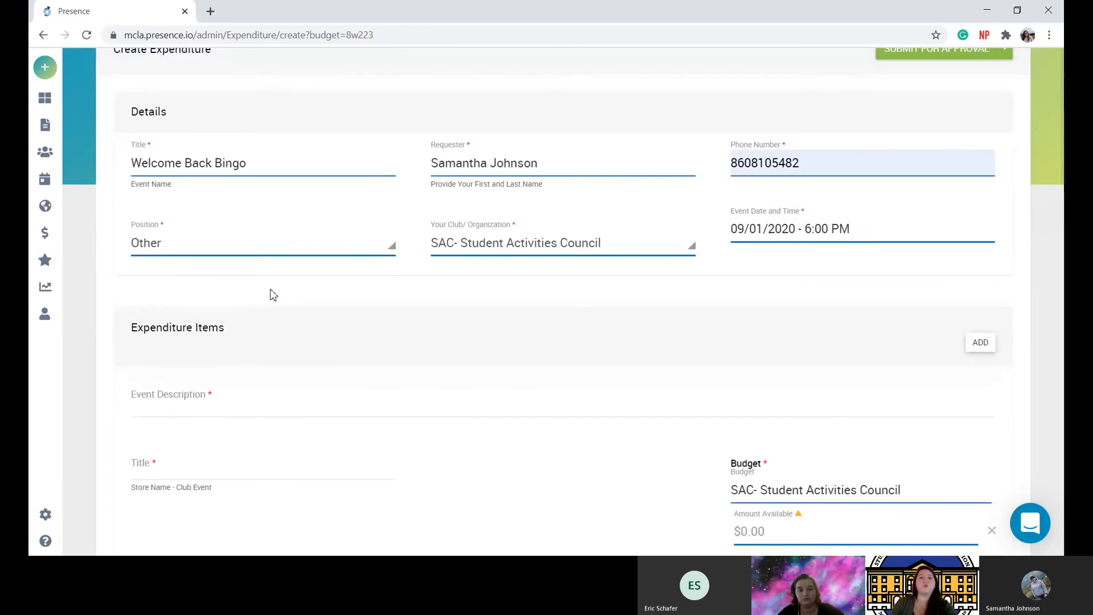
double_click(226, 250)
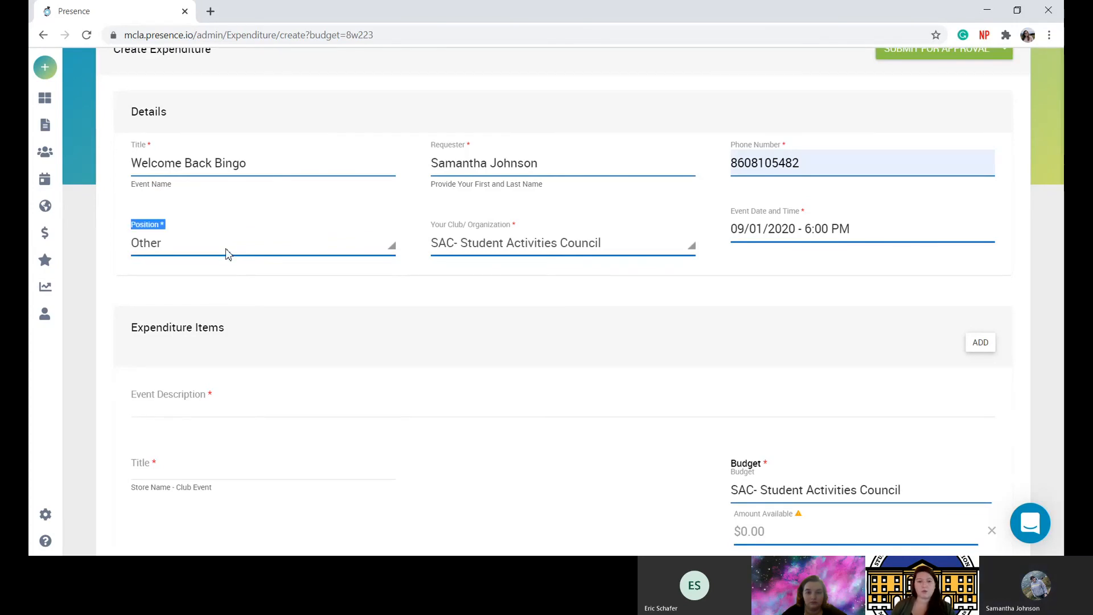
left_click(226, 249)
left_click(175, 319)
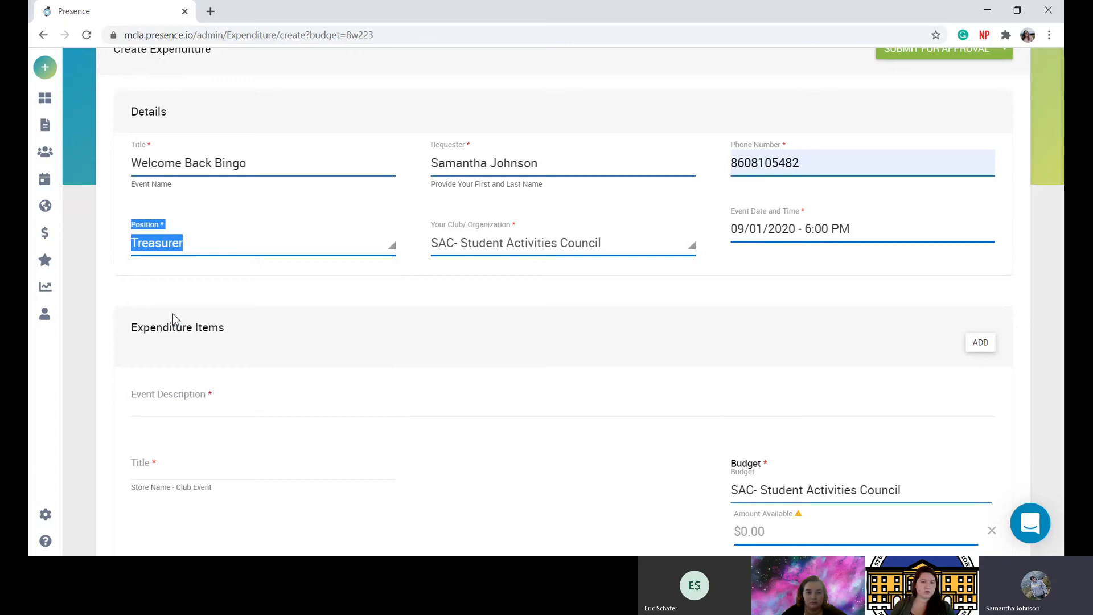
left_click(263, 272)
scroll(297, 325, "down", 3)
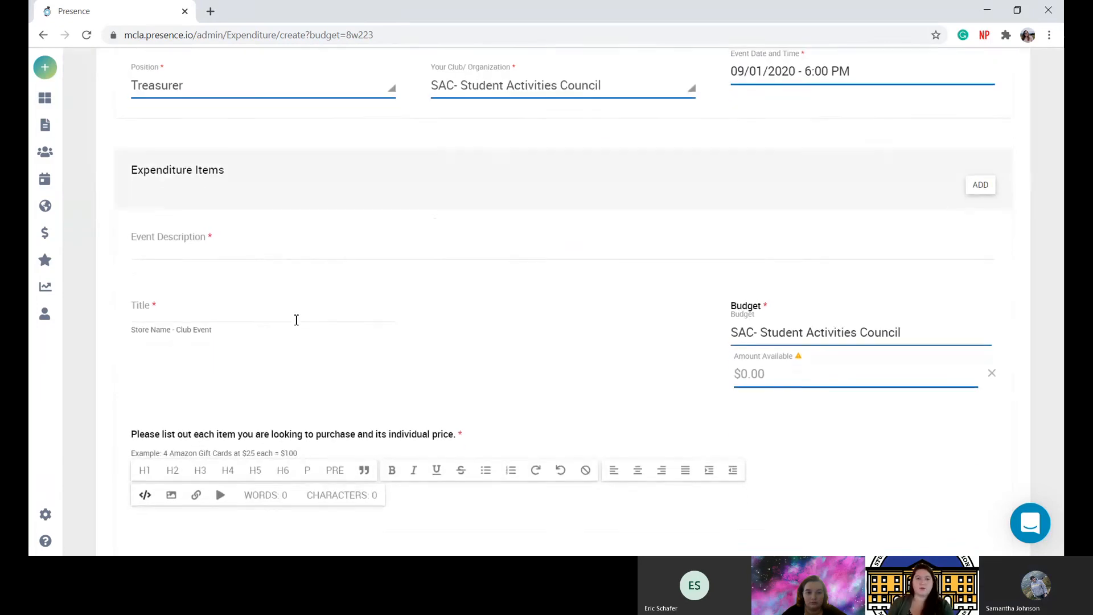
Enter 'Welcome Back Bingo' as the item's event description, removing the stray 'Walmart- ' prefix.
left_click(242, 211)
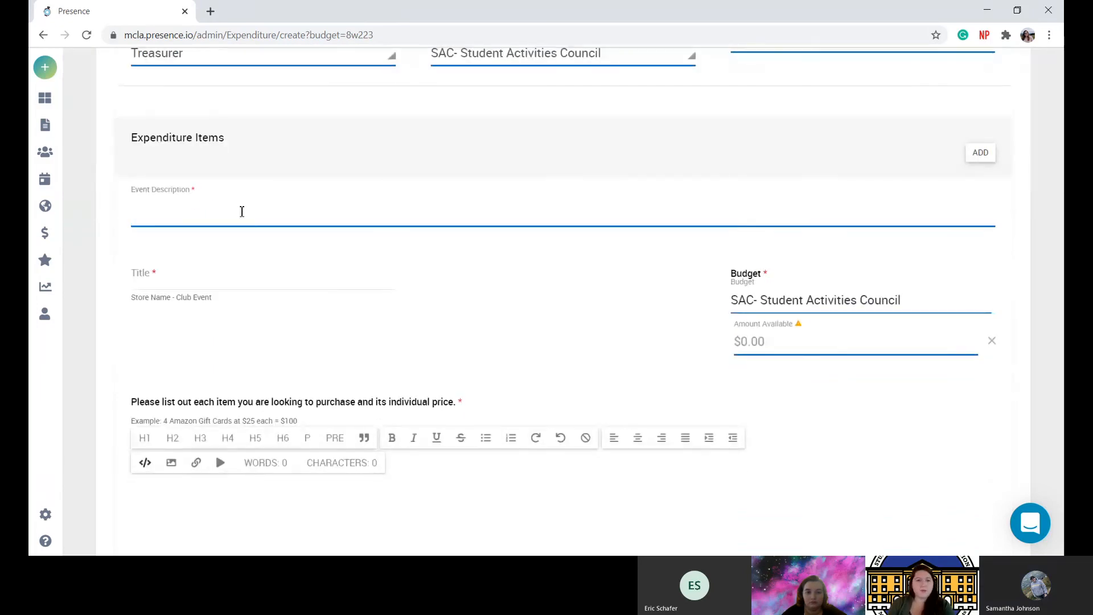
type("We")
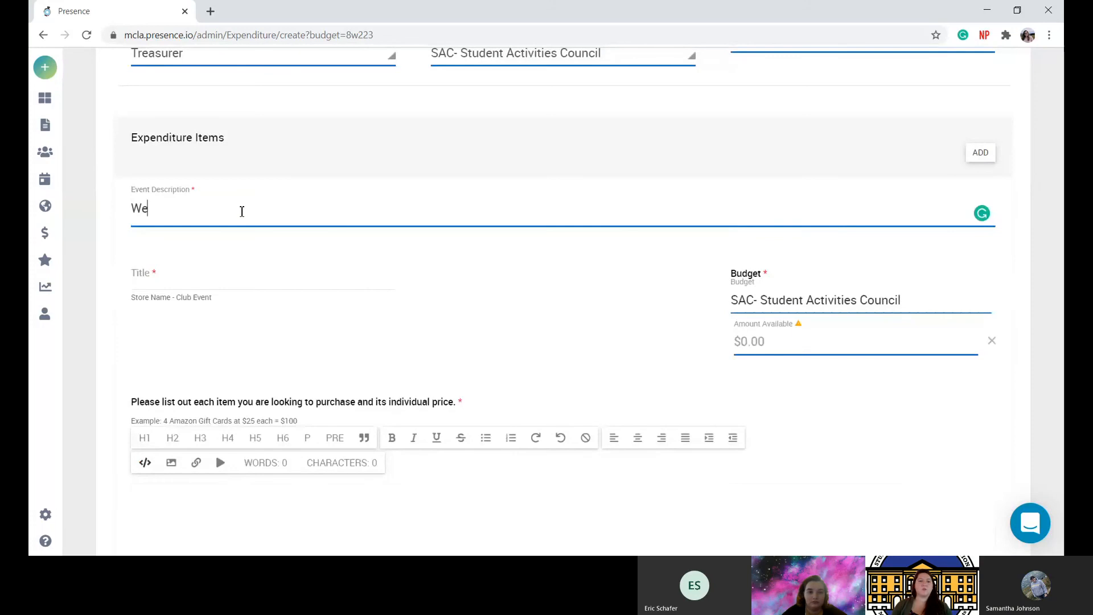
key("BackSpace")
scroll(242, 211, "down", 1)
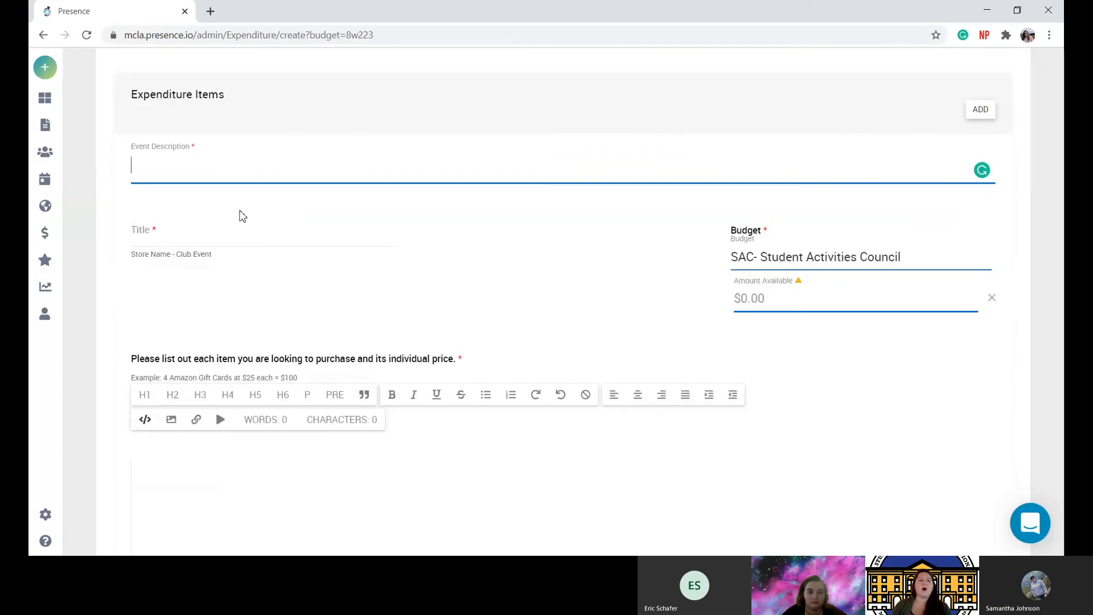
type("alma")
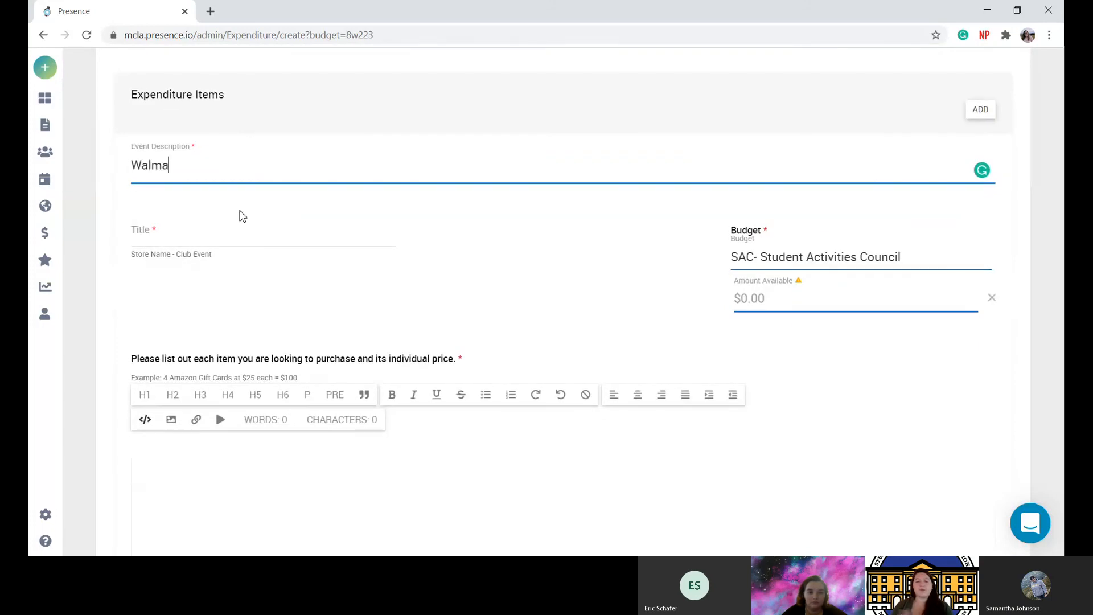
type("rt- W")
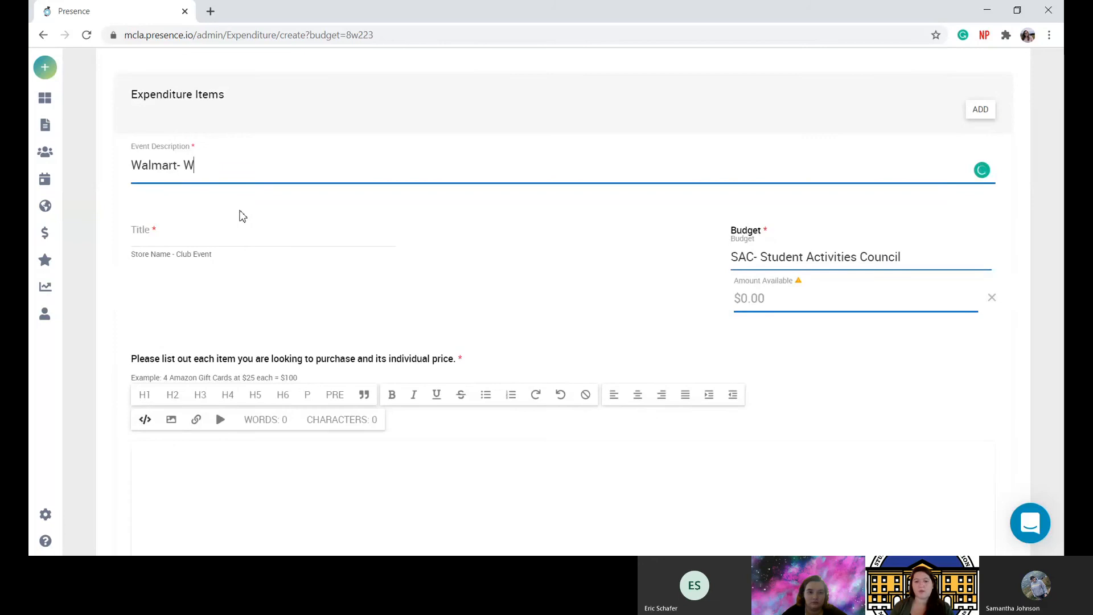
type("elcome Back Bingo")
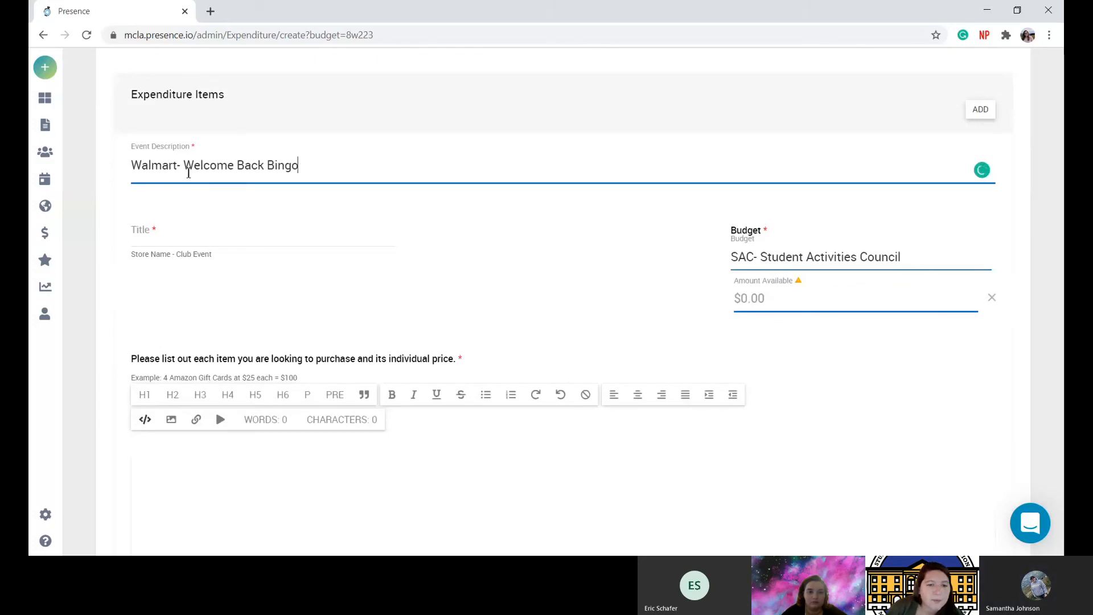
left_click(188, 173)
key("BackSpace")
key("BackSpace")
key("BackSpace")
key("BackSpace")
key("BackSpace")
key("BackSpace")
key("BackSpace")
key("BackSpace")
key("BackSpace")
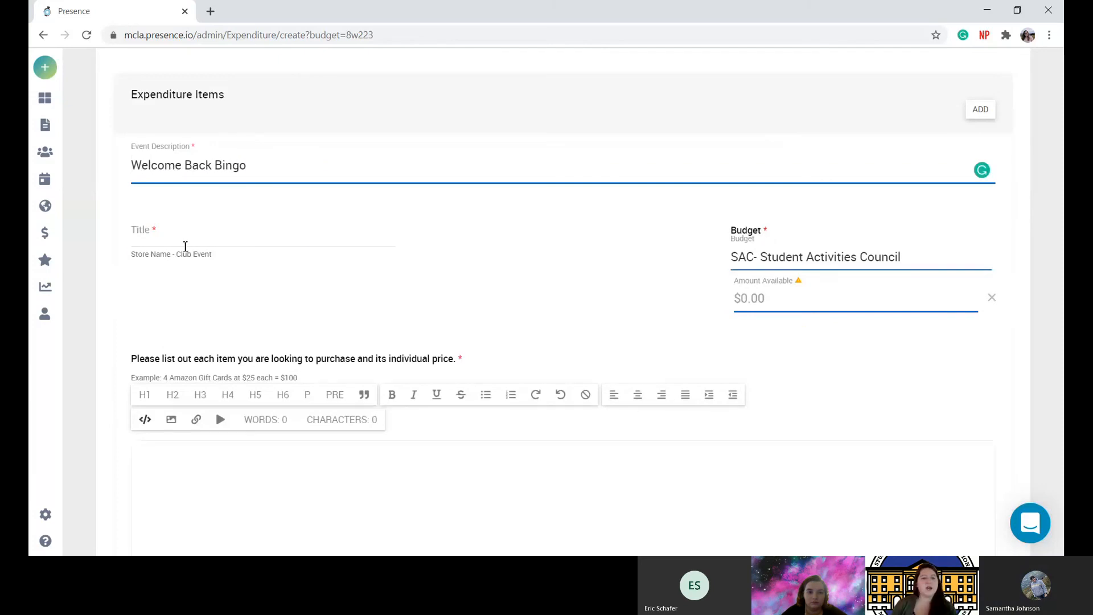
left_click(185, 244)
Title the expenditure item 'Walmart- event prizes'.
type("Walm")
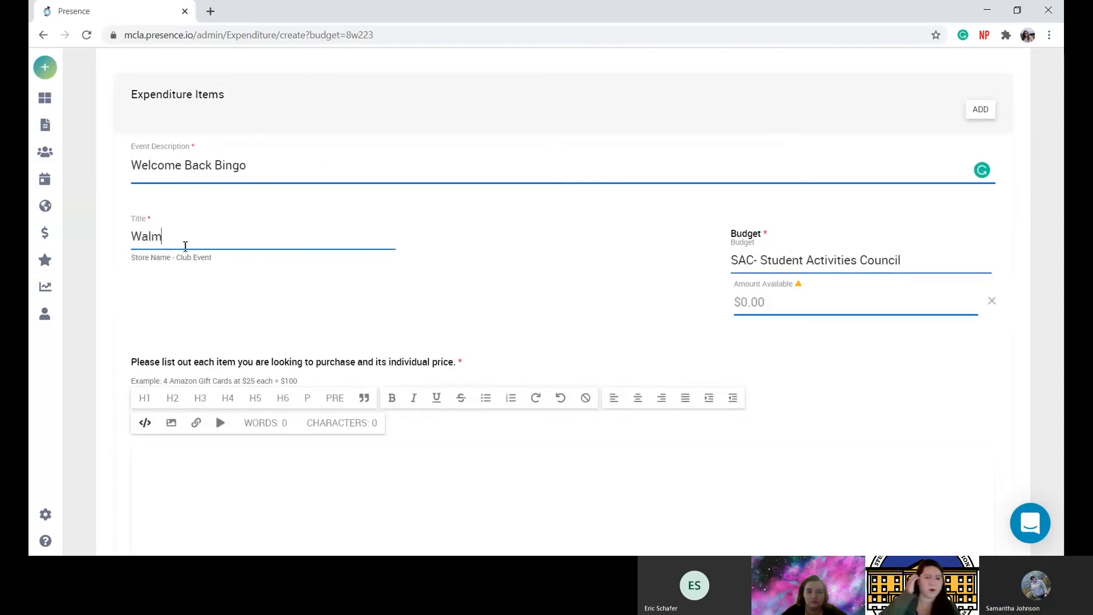
type("art")
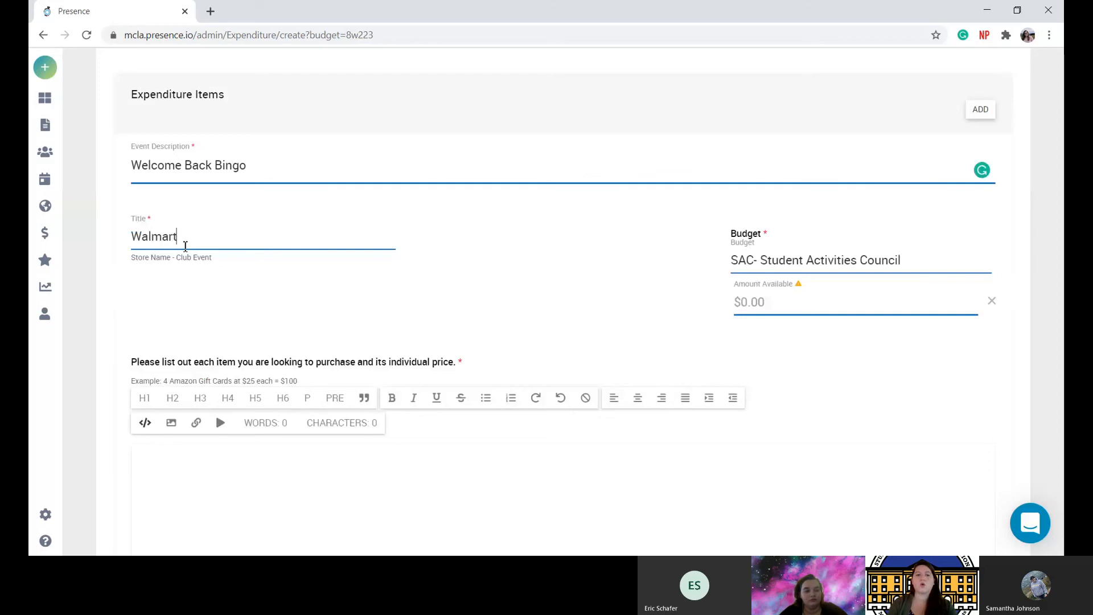
scroll(539, 291, "down", 1)
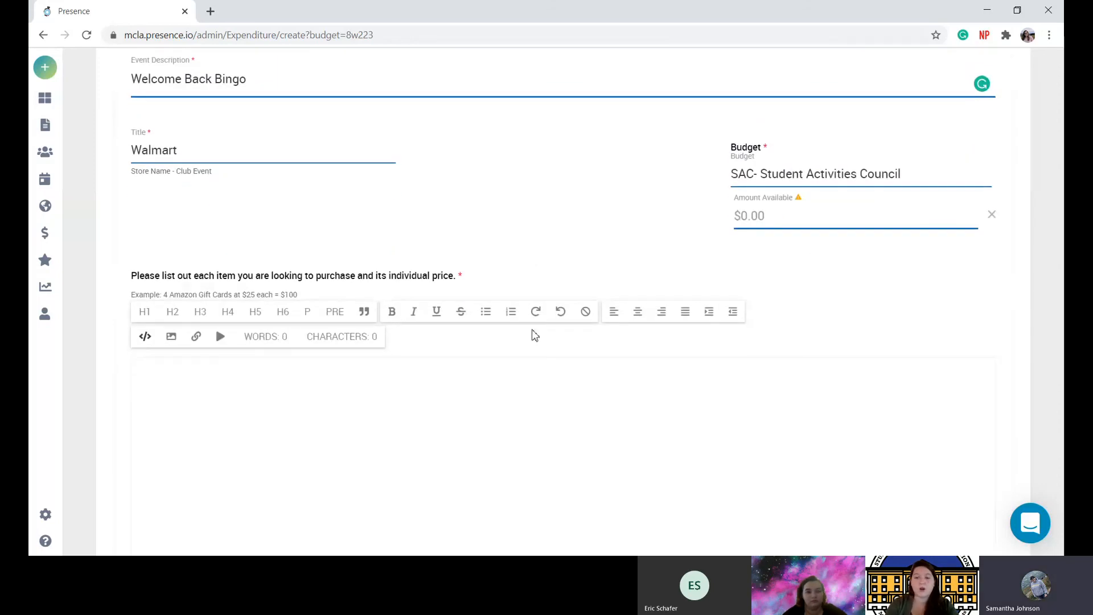
left_click(783, 176)
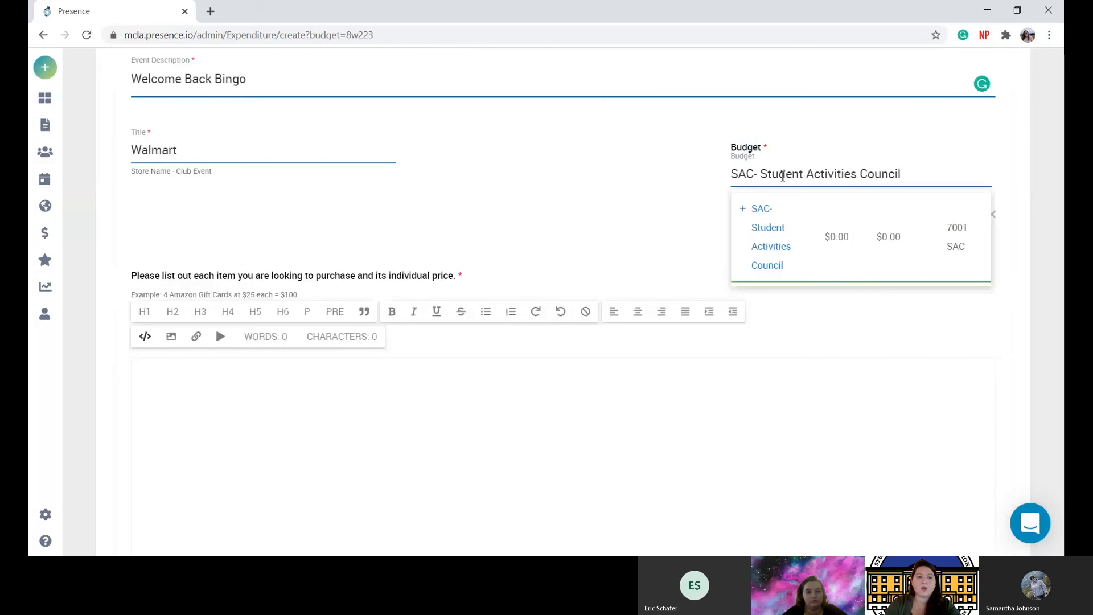
left_click(775, 174)
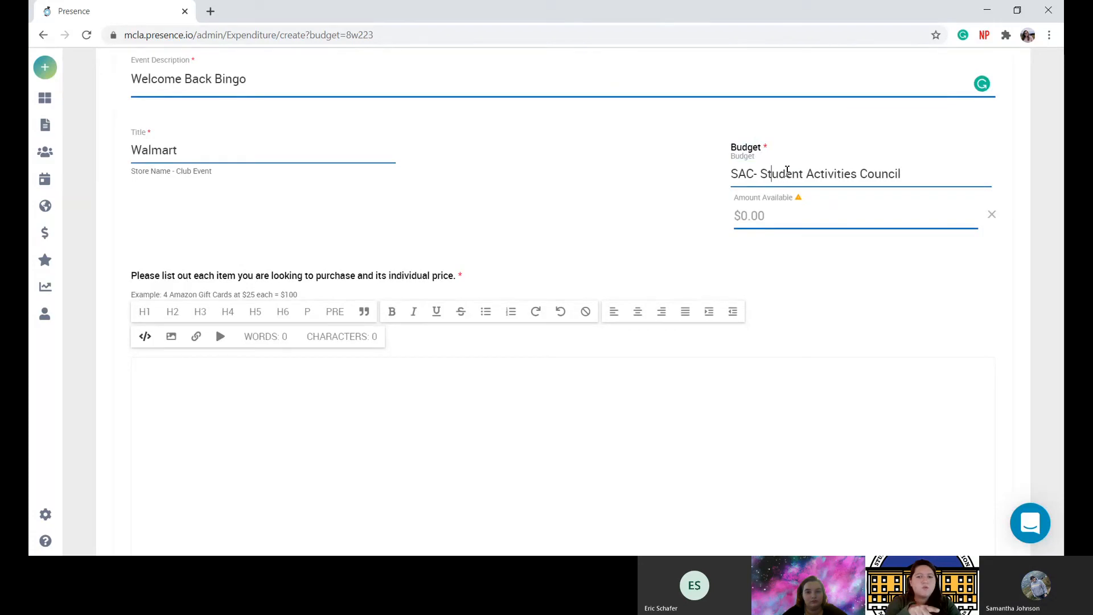
left_click(353, 160)
type("- prizes")
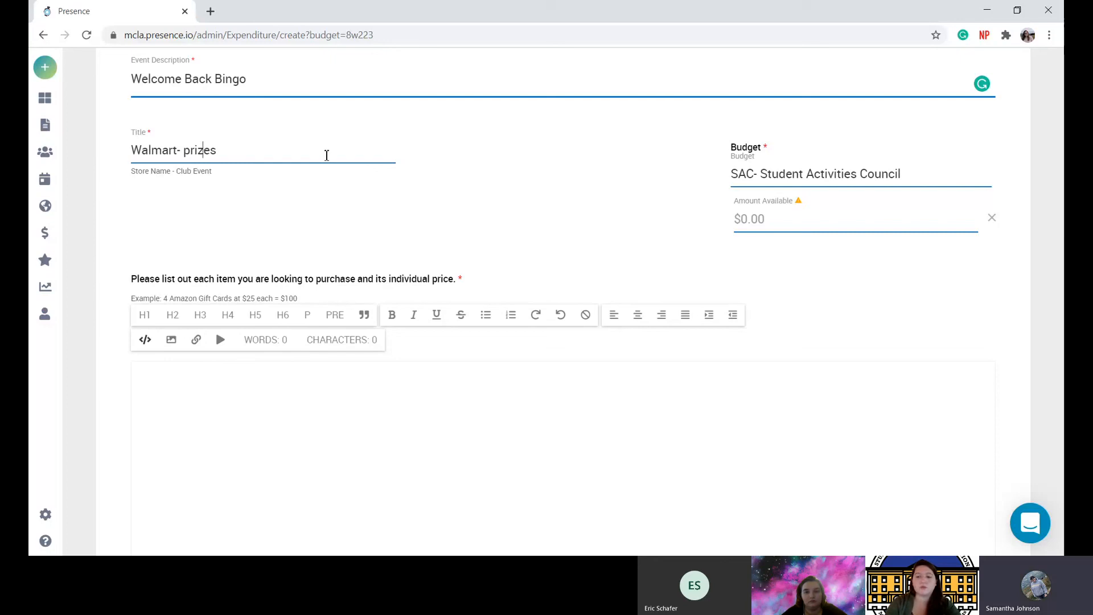
key("ctrl+Left")
type("event")
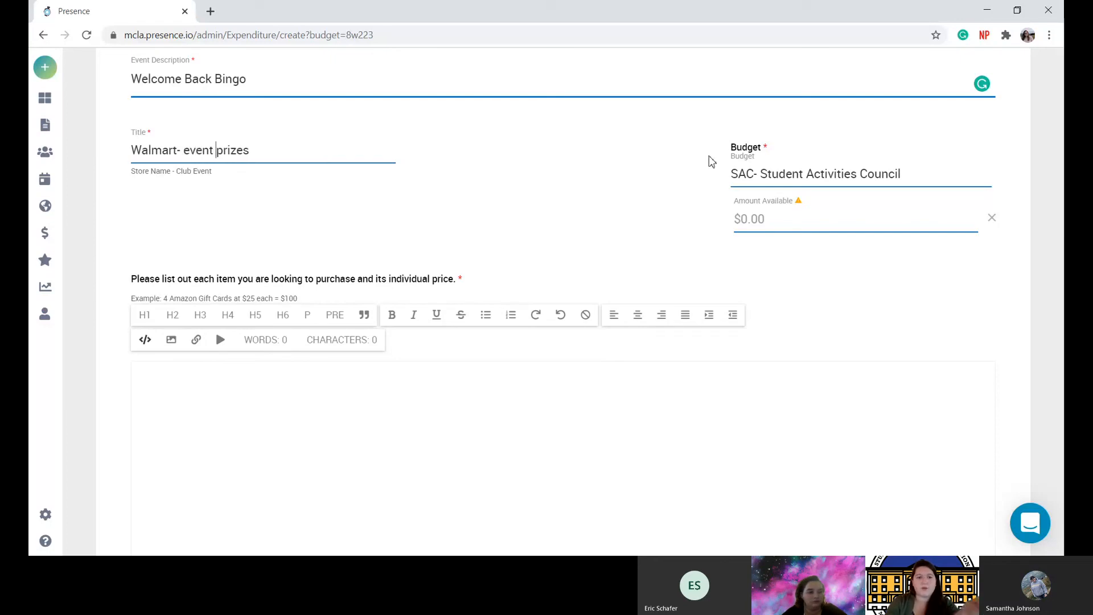
scroll(762, 172, "down", 1)
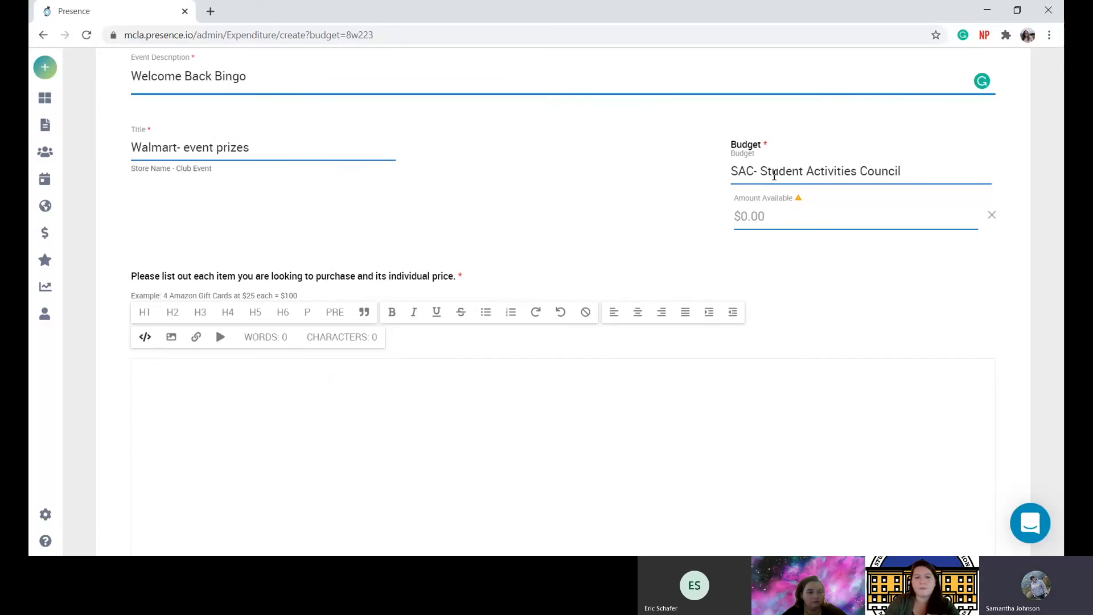
Charge the Walmart item to SAC's General sub-budget, showing $1,430.20 available.
left_click(773, 175)
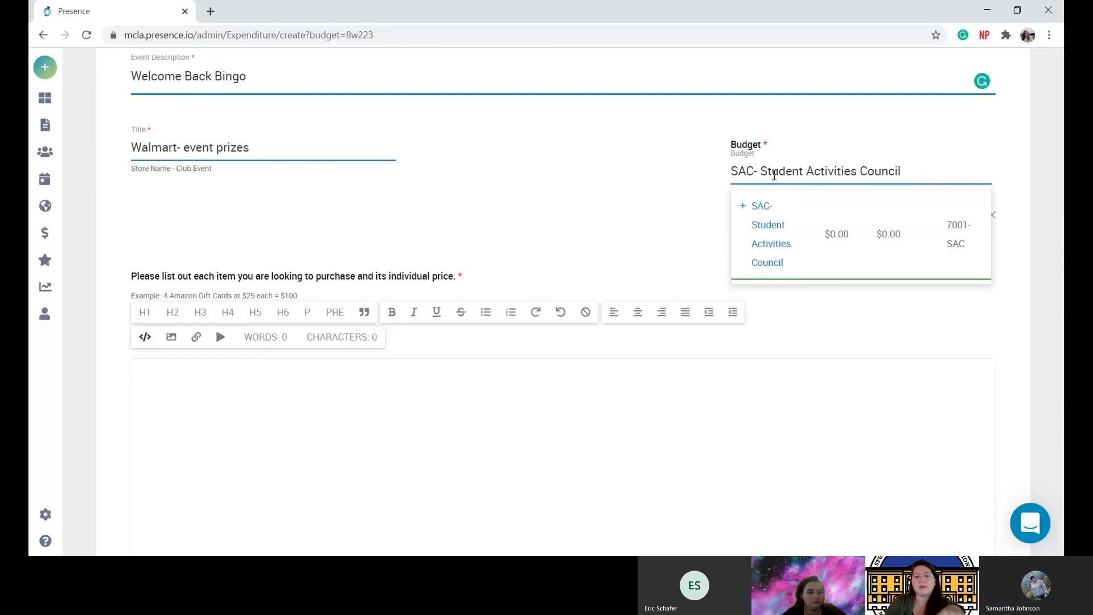
left_click(774, 175)
left_click(774, 175)
left_click(746, 208)
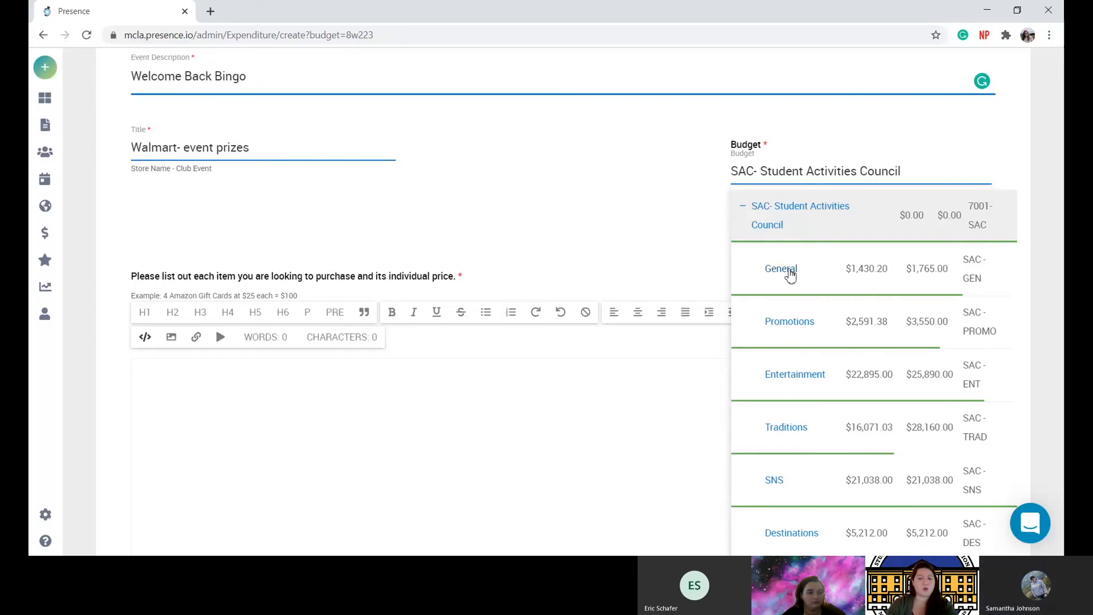
left_click(781, 268)
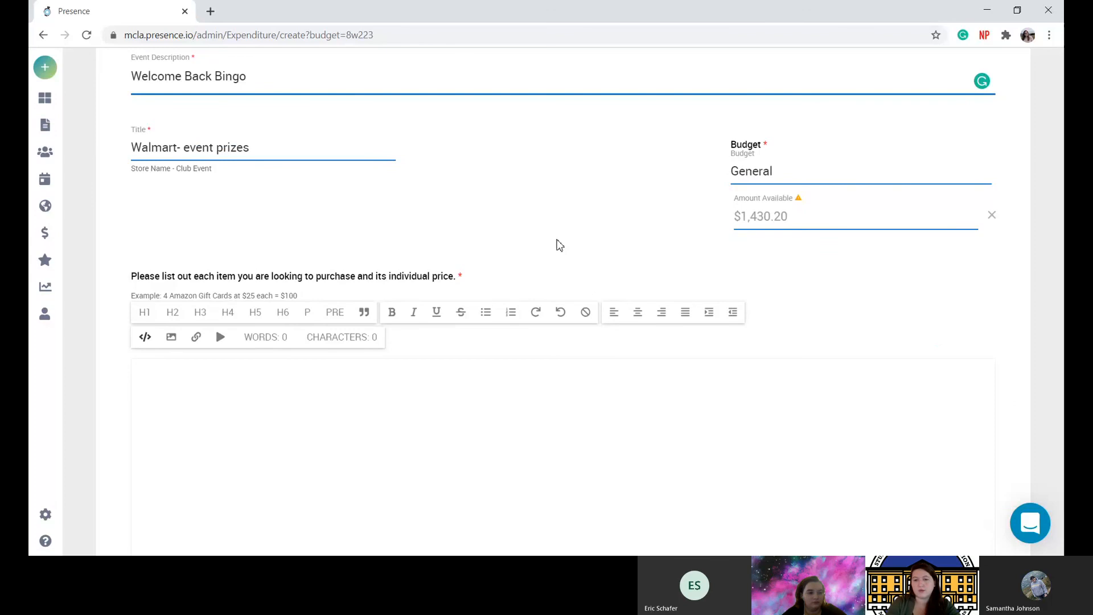
scroll(556, 245, "down", 2)
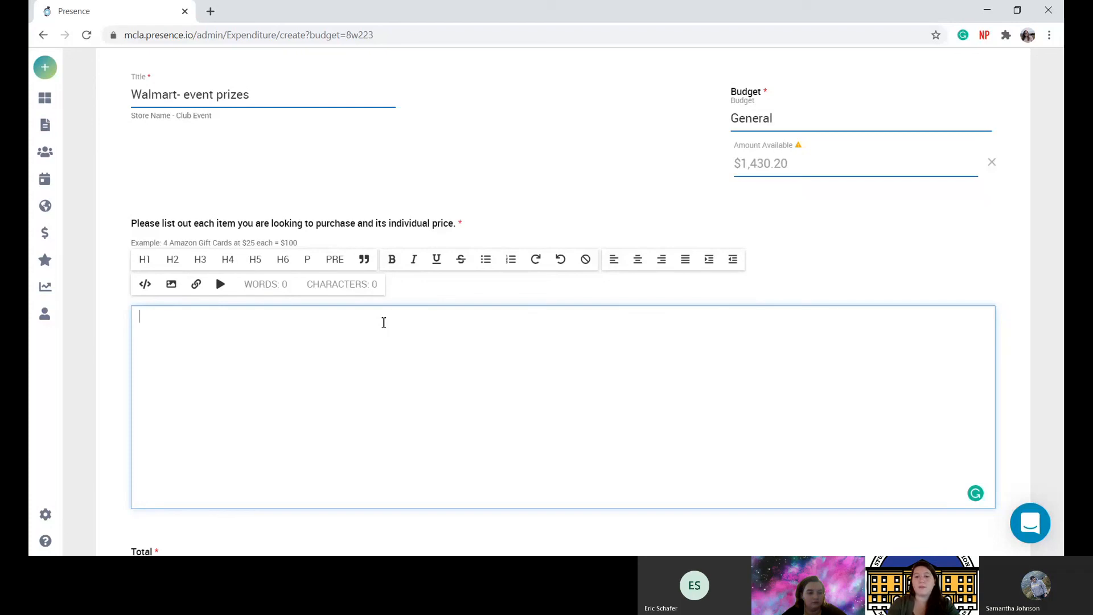
List Ramen 2.27x2 = 4.54, Poptarts 3.68x2 = 7.36 and Motts Fruit Snack 5.88x2 = 11.76.
type("Ramen")
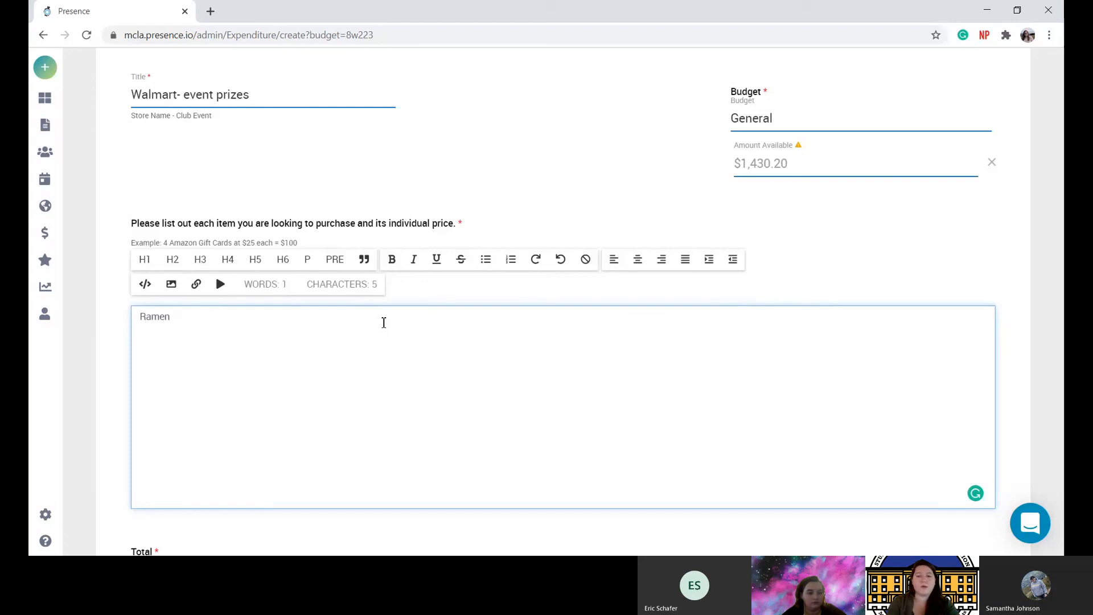
type("- ")
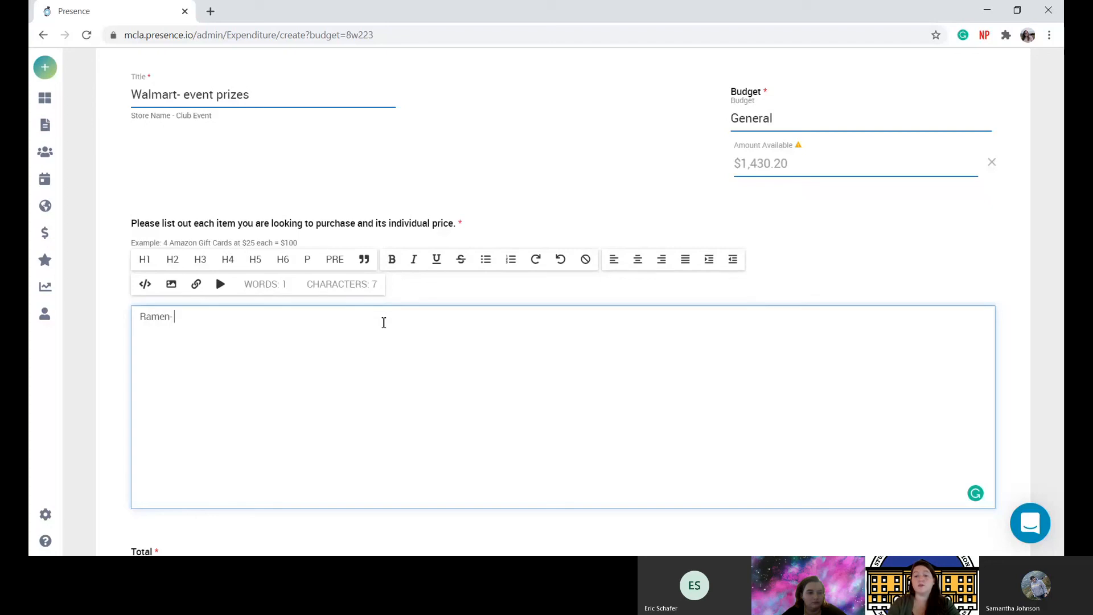
type("2")
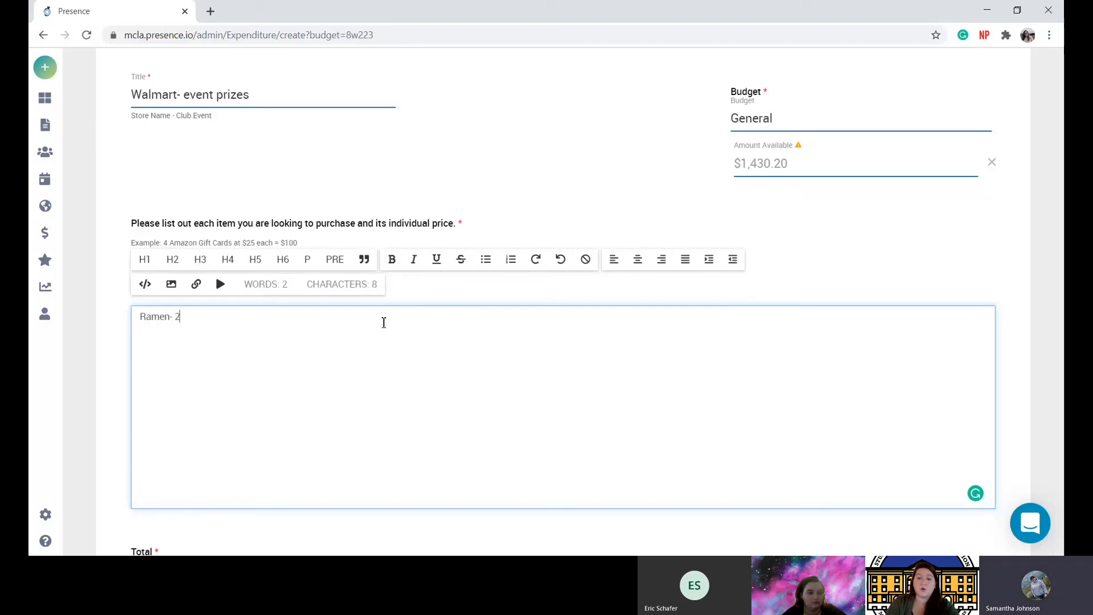
type(".27")
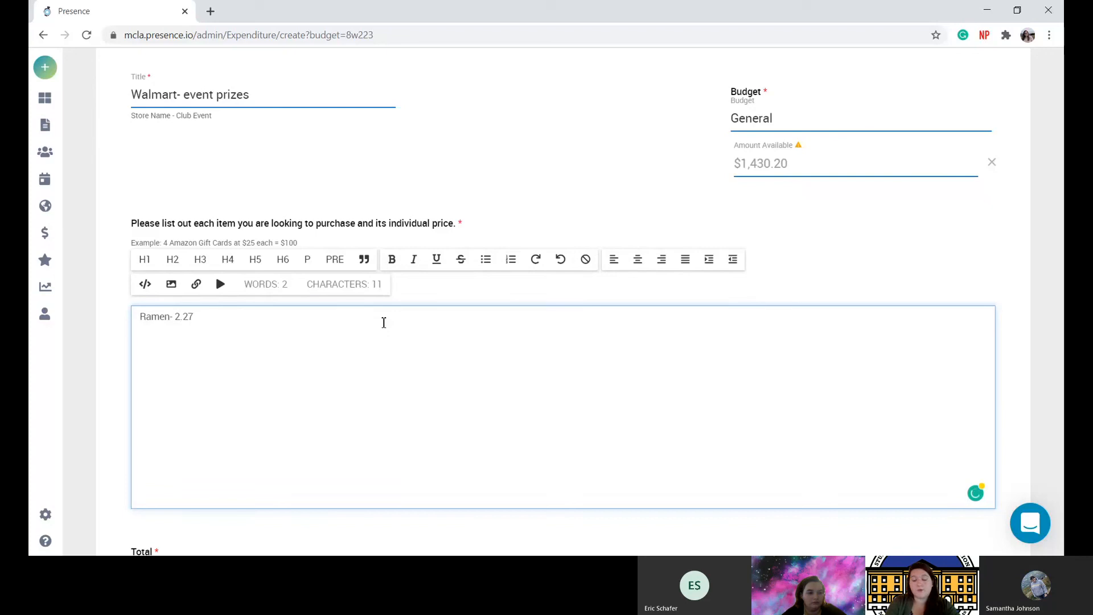
type(" x")
key("BackSpace")
key("BackSpace")
type("x2")
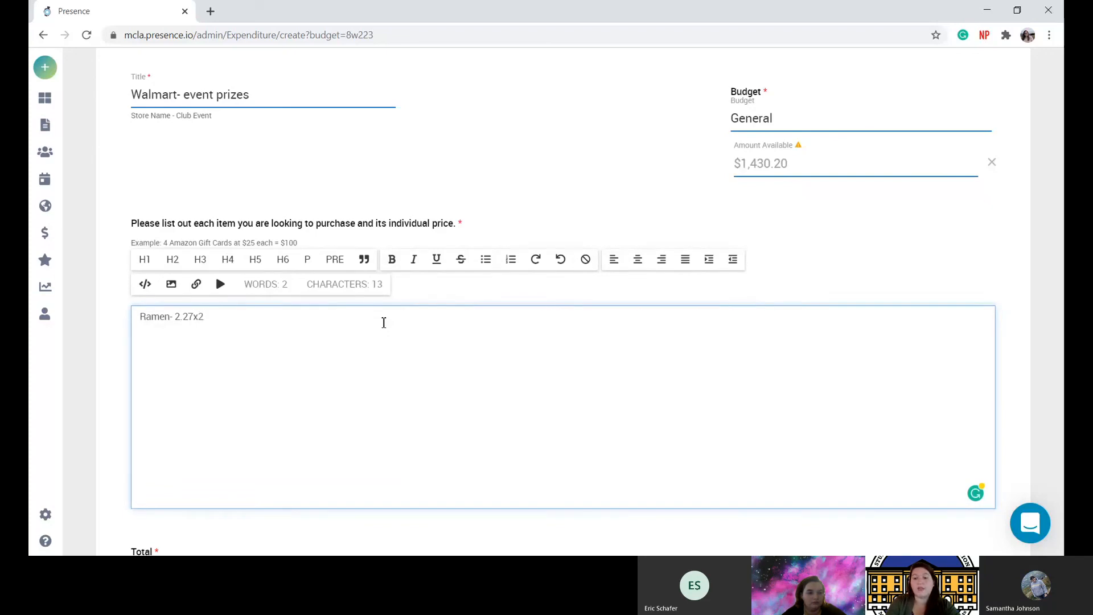
type(" = 545")
key("BackSpace")
key("BackSpace")
key("BackSpace")
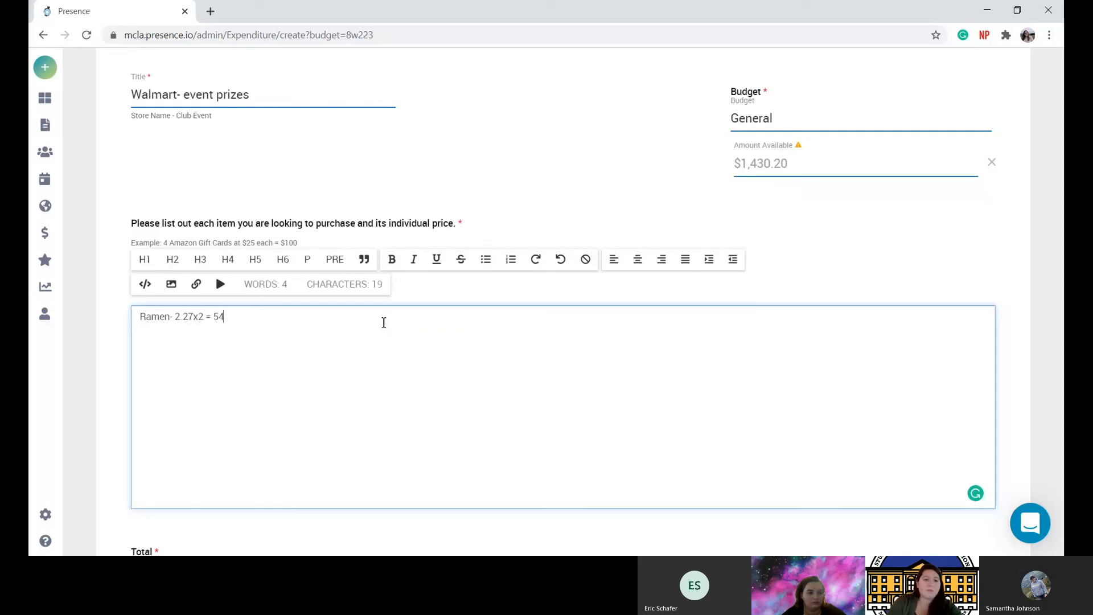
type("4.5")
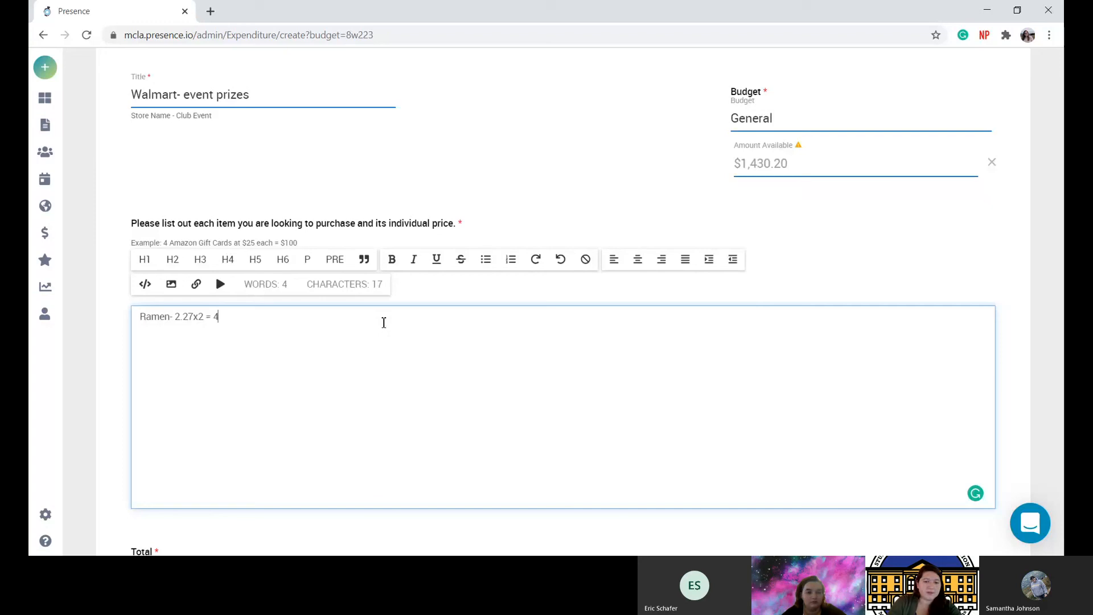
type("4")
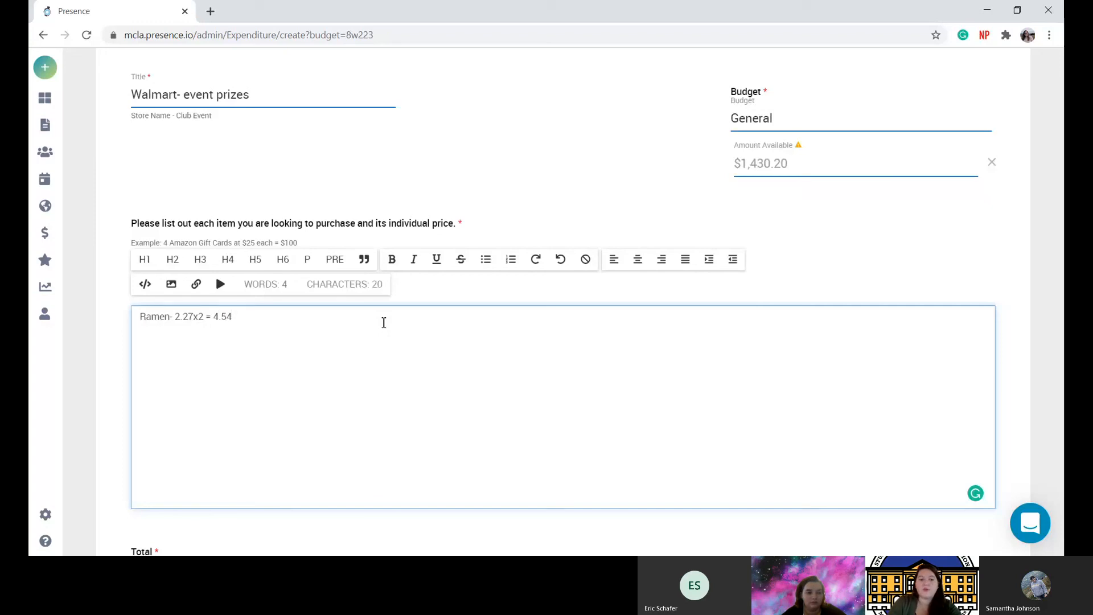
key("Return")
type("Popta")
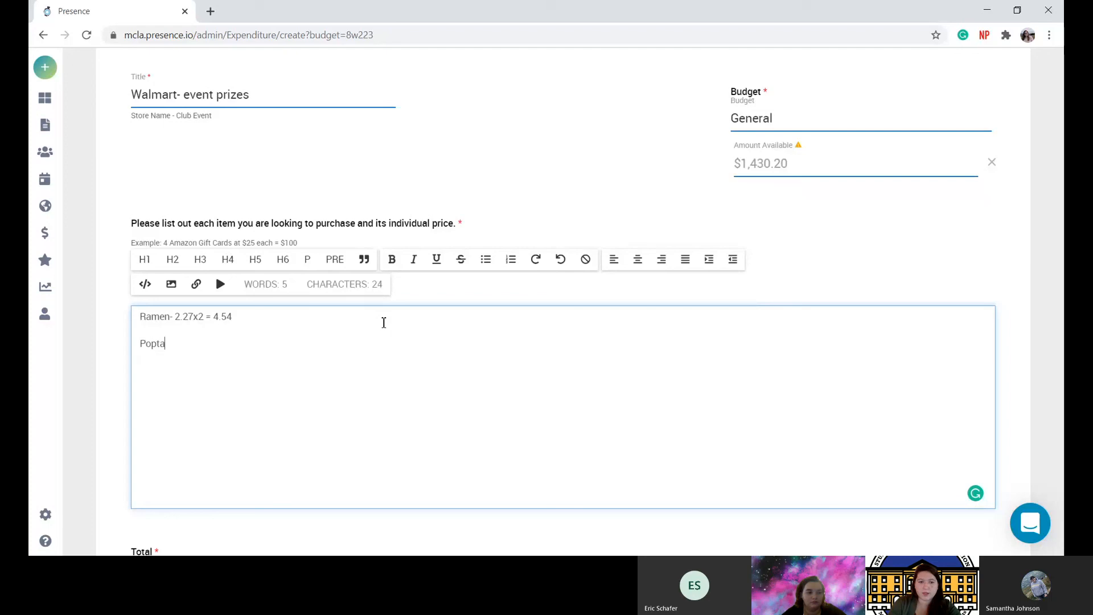
type("rts-  3.")
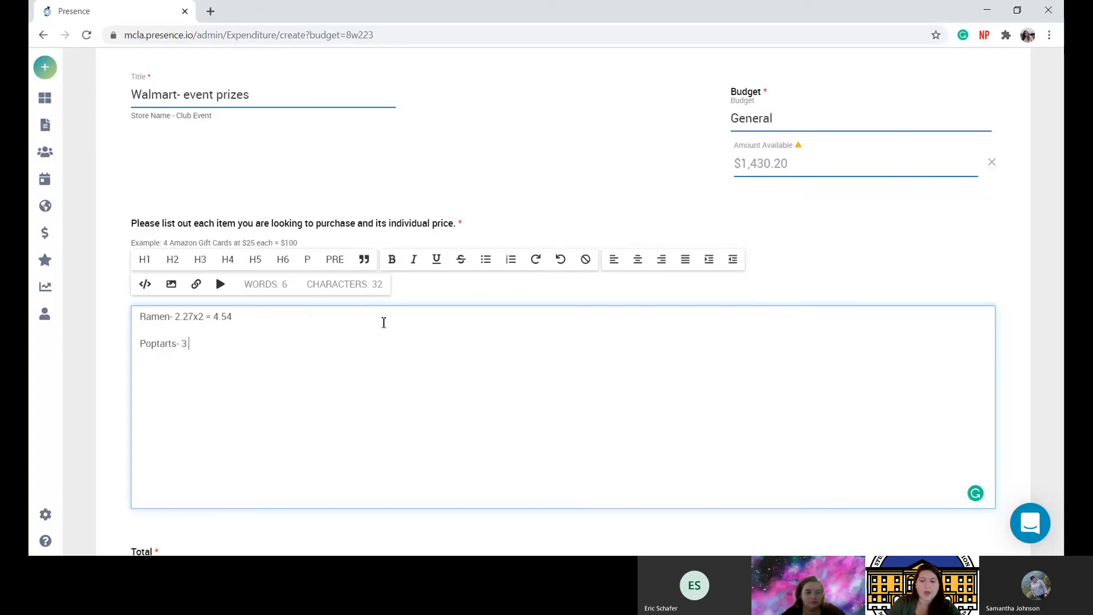
type("68")
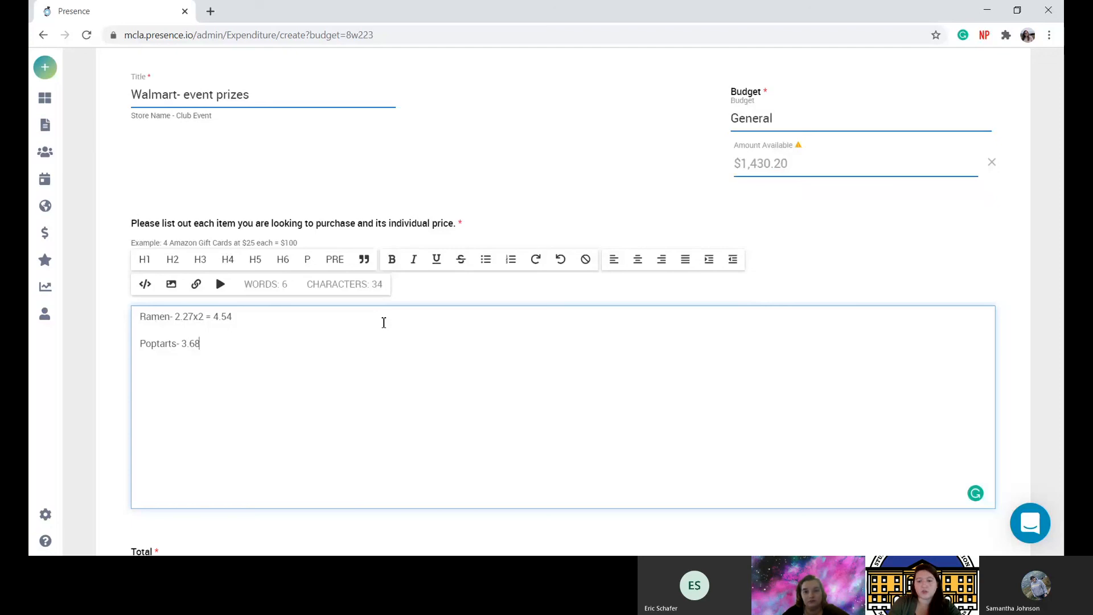
type("x2")
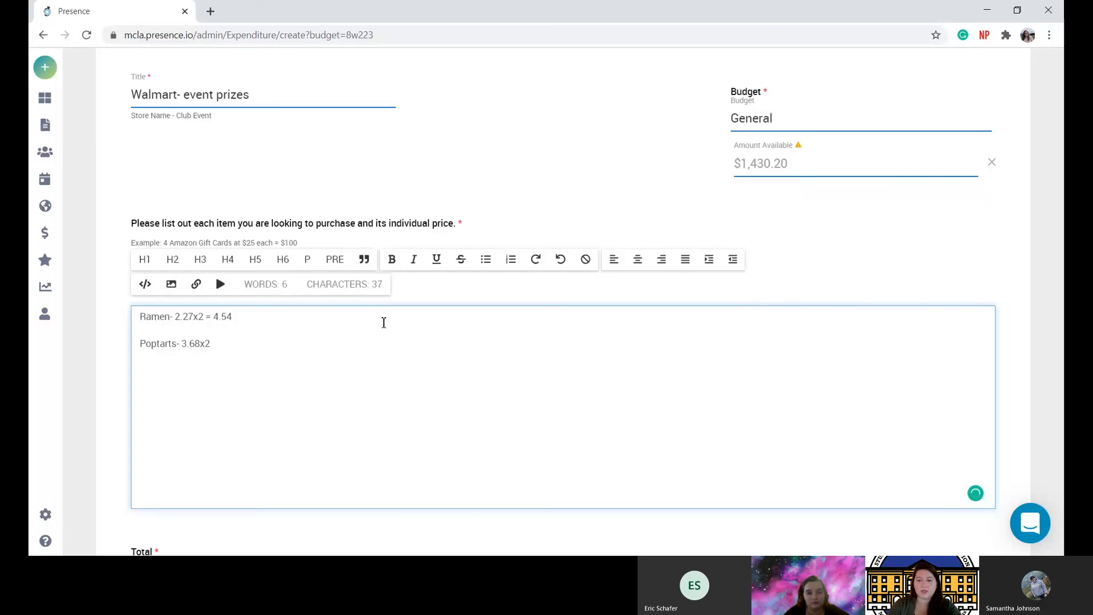
type(" = ")
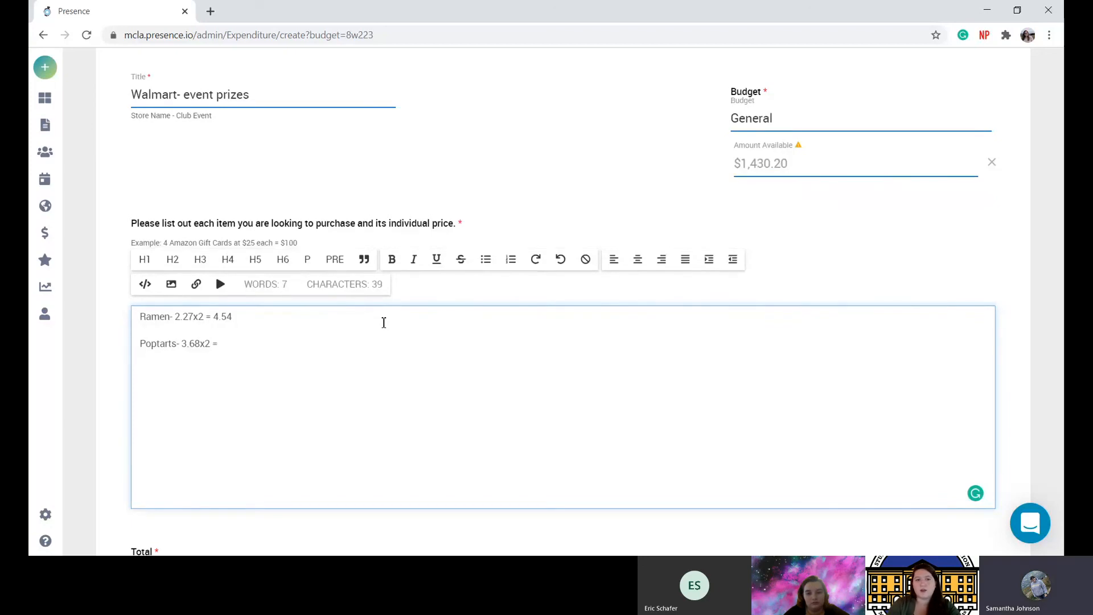
type("7.36")
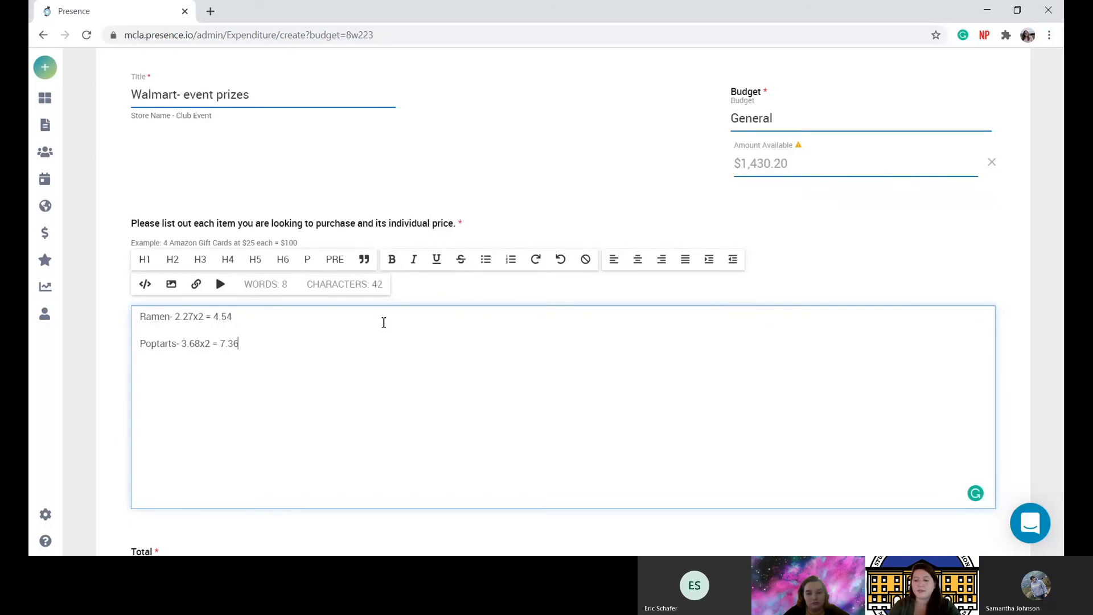
key("Return")
type("Motts")
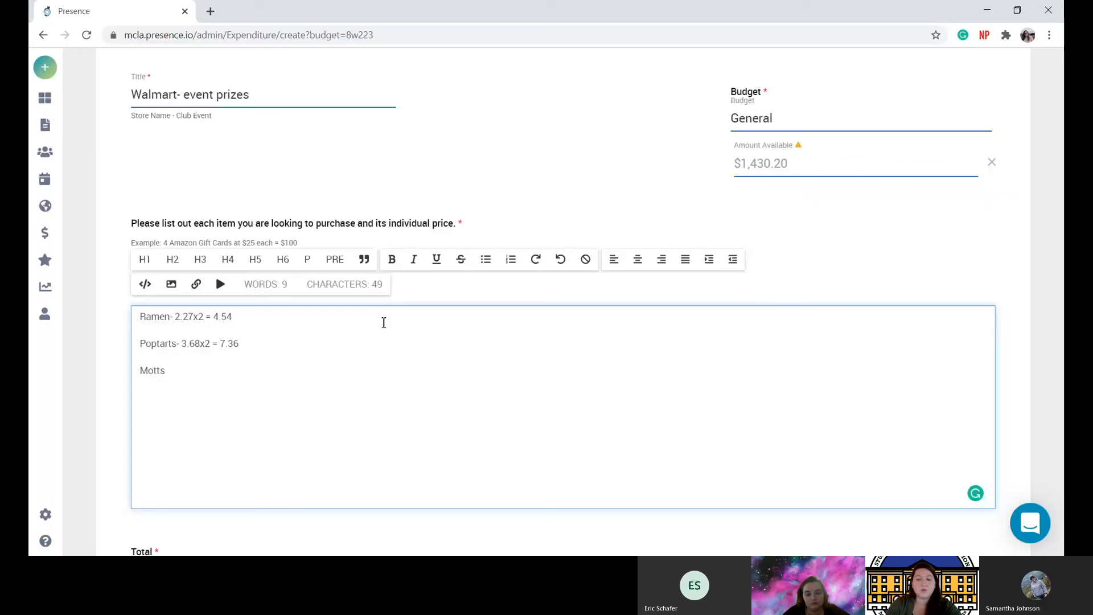
type(" Fruit Sna")
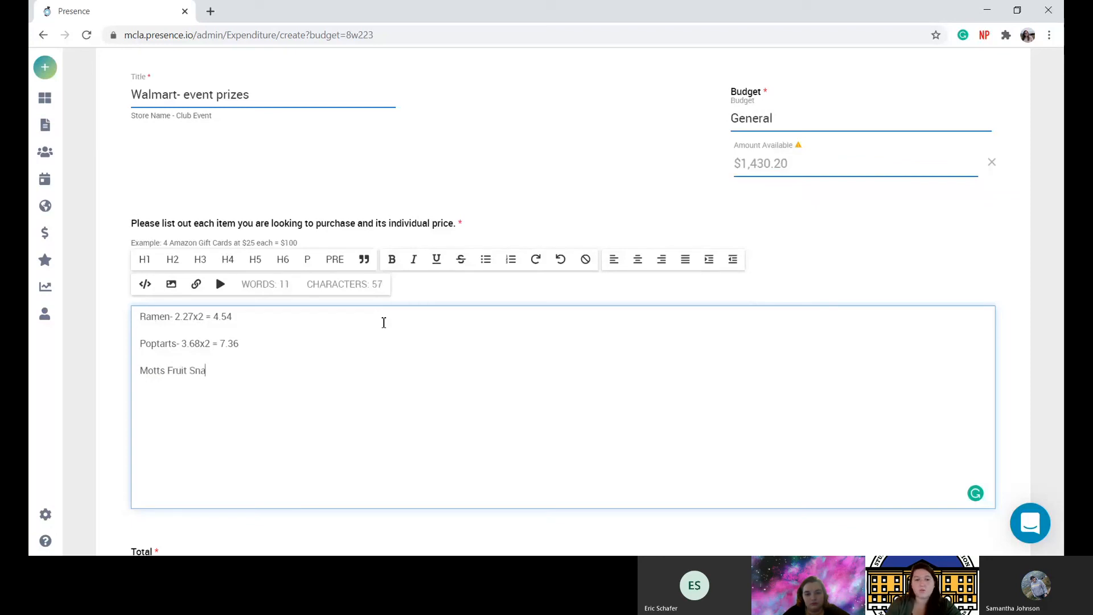
type("ck- ")
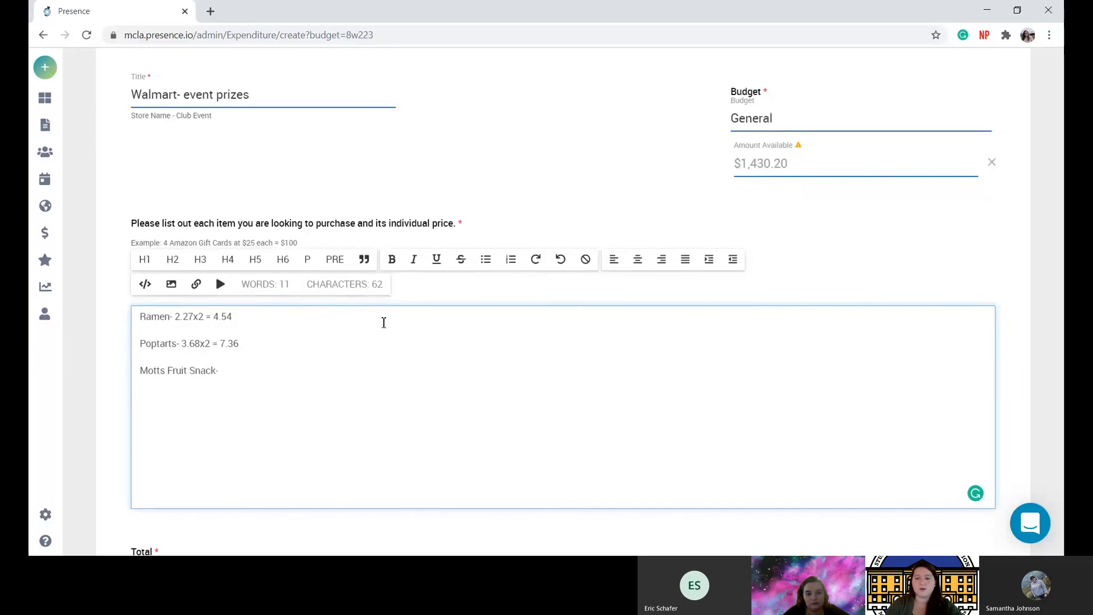
type("5.88x2 = ")
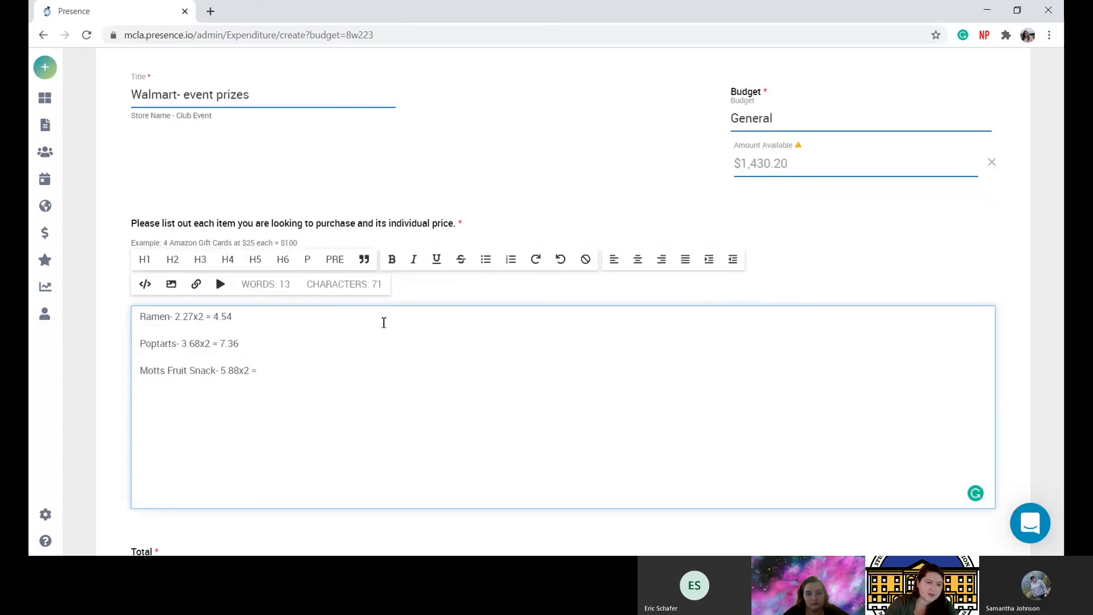
type("11.76")
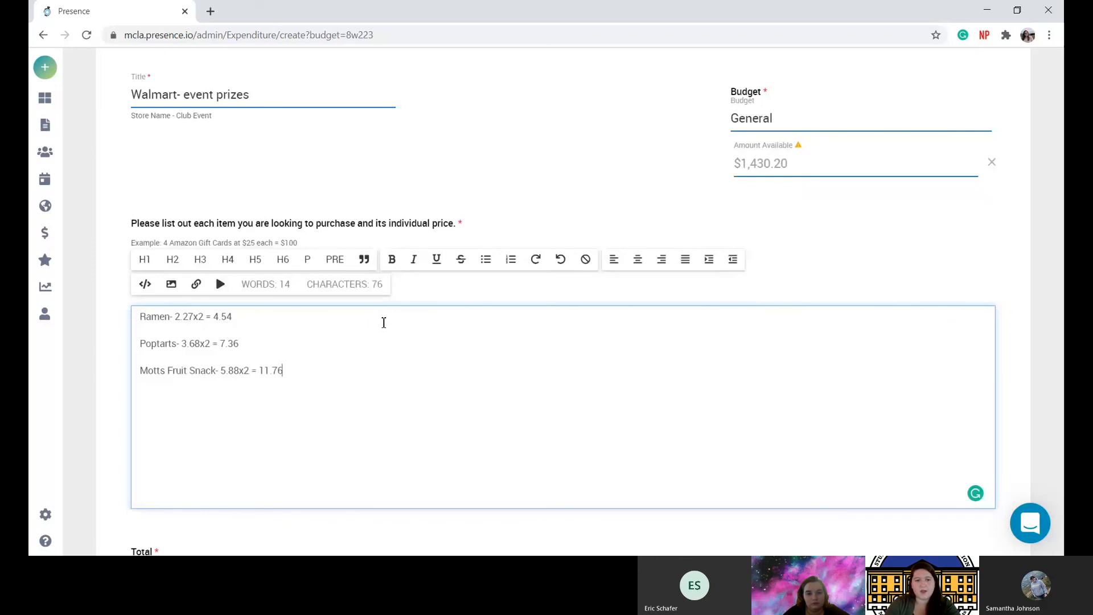
scroll(384, 322, "down", 2)
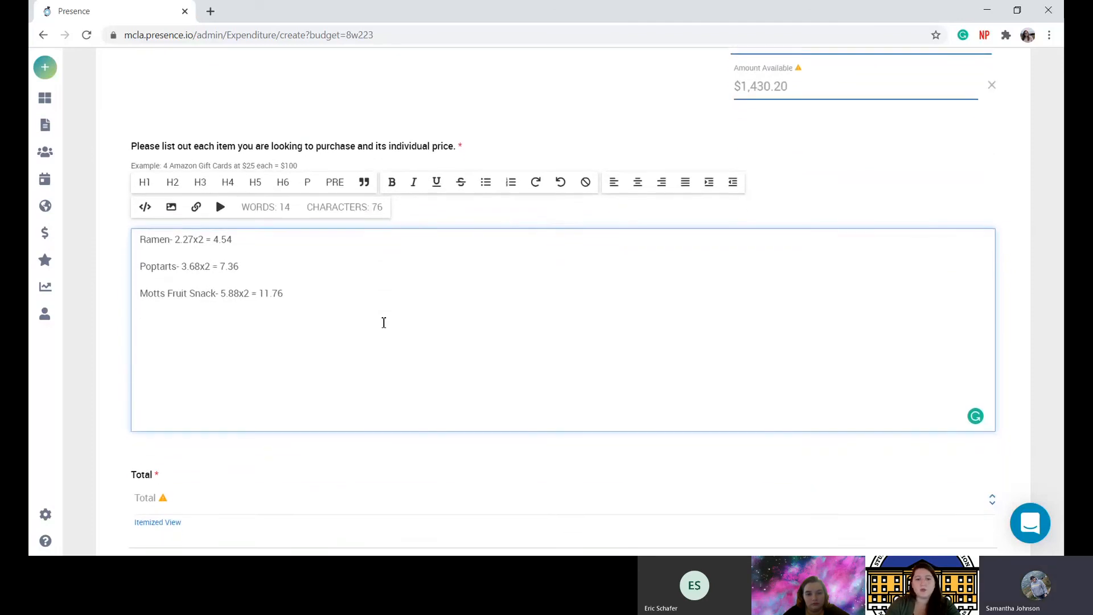
Enter 23.66 as the Walmart item's total so Expenditures Total shows $23.66.
key("Return")
scroll(384, 323, "down", 1)
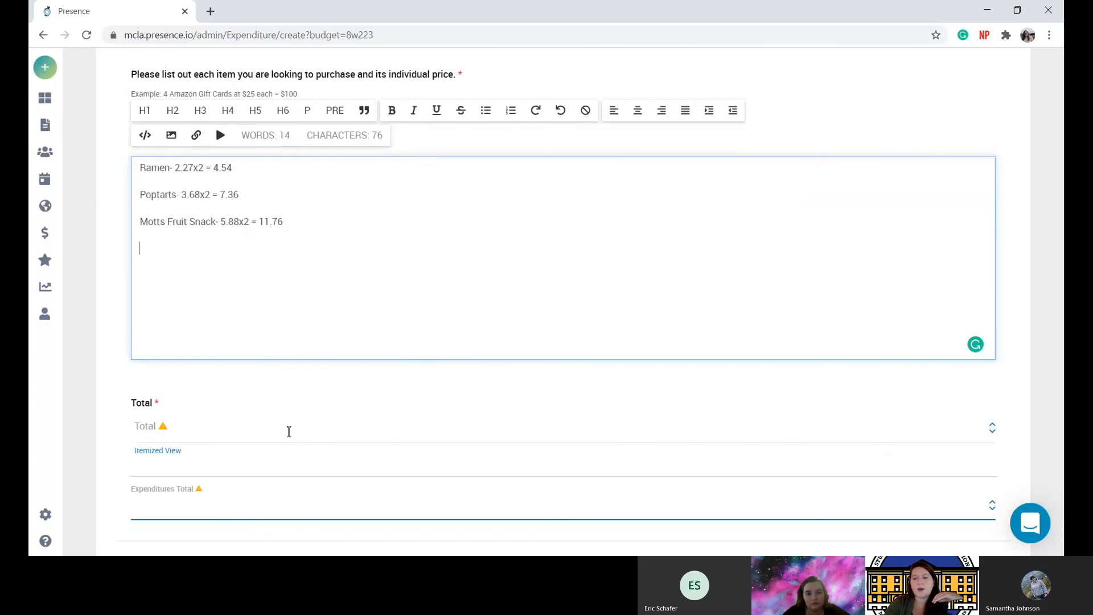
left_click(288, 432)
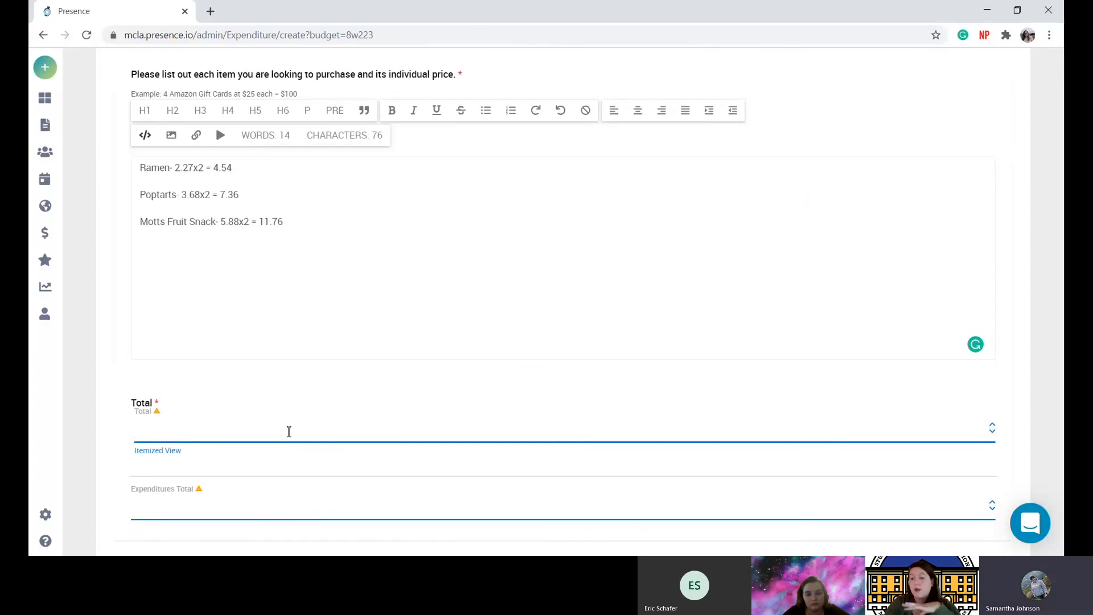
type("2")
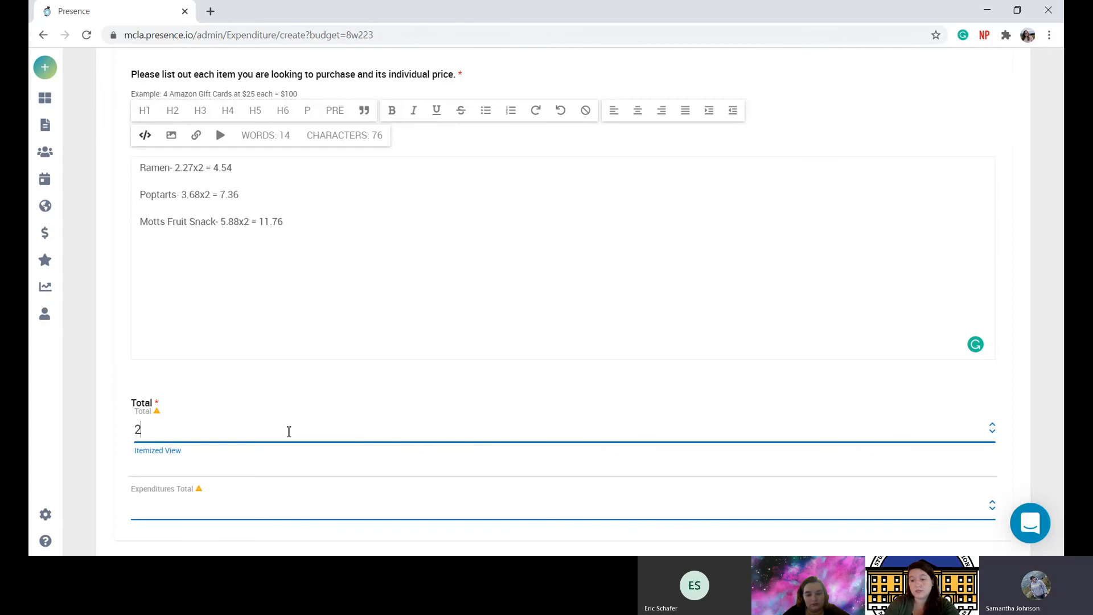
type("3.66")
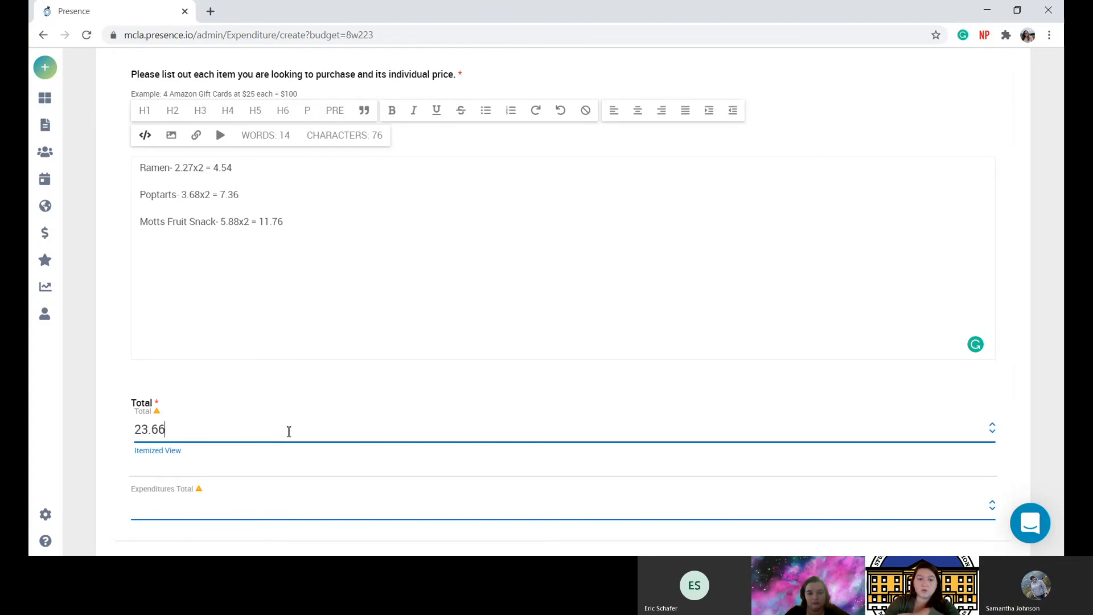
scroll(288, 431, "down", 1)
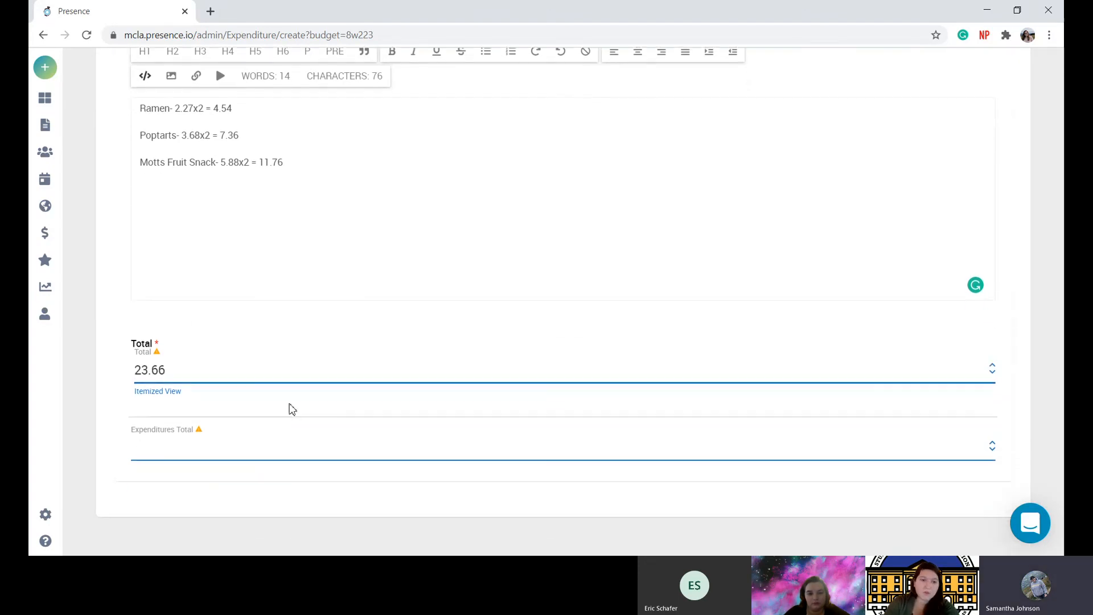
left_click(291, 341)
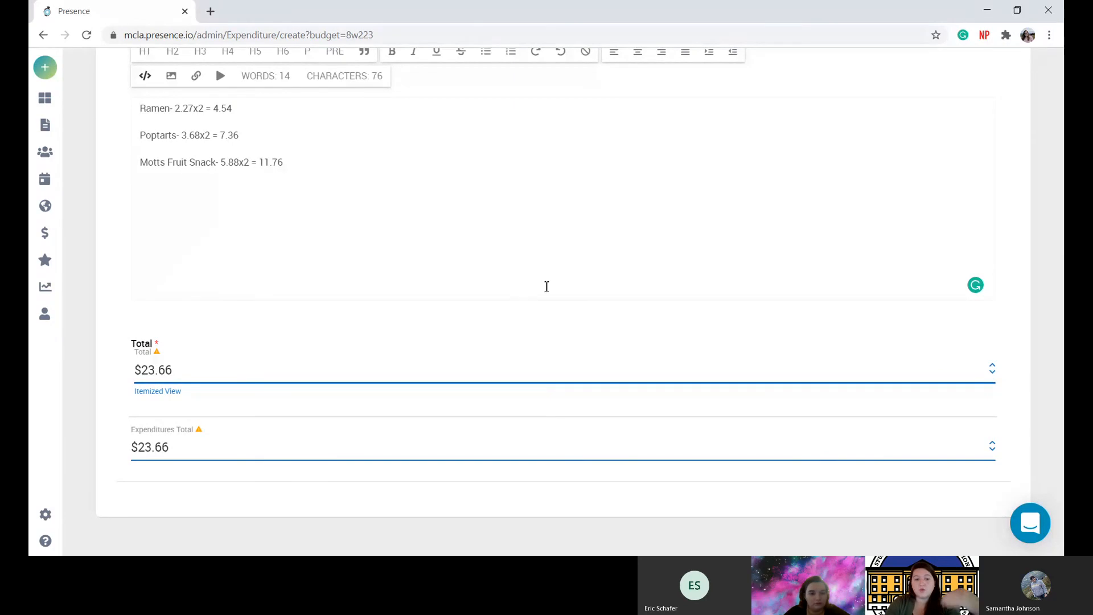
scroll(634, 224, "up", 2)
scroll(636, 225, "up", 4)
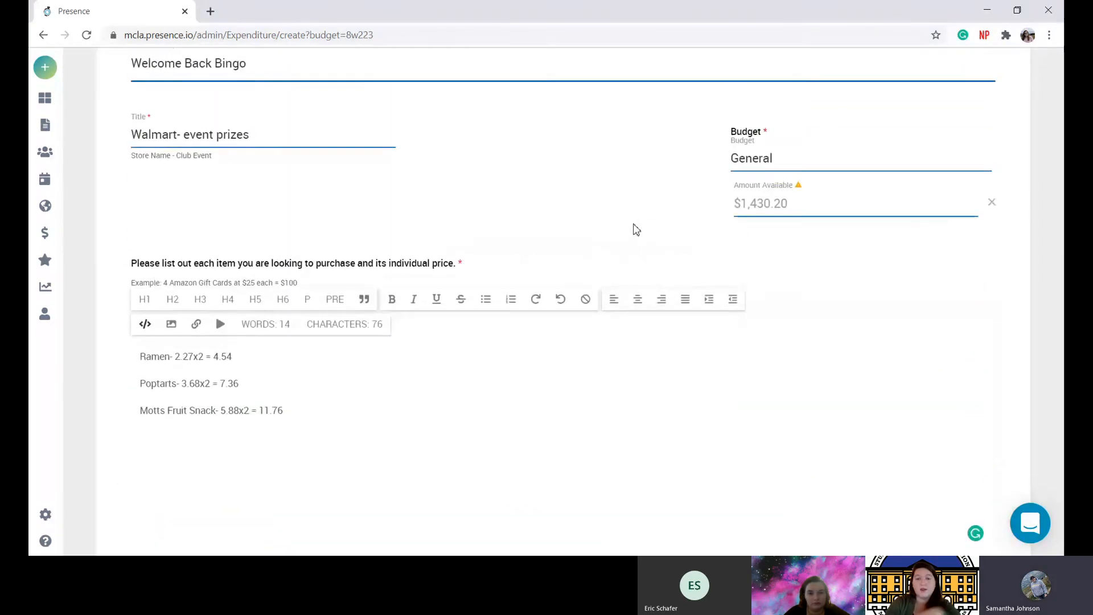
scroll(635, 228, "up", 1)
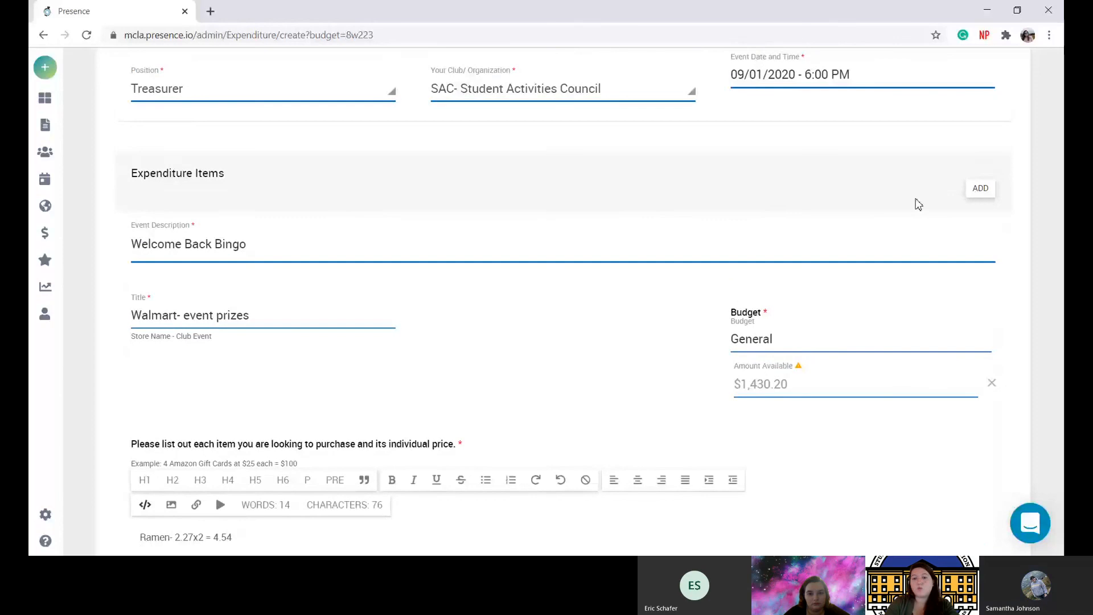
Add a second expenditure item with event description 'Welcome Back Bingo'.
left_click(979, 191)
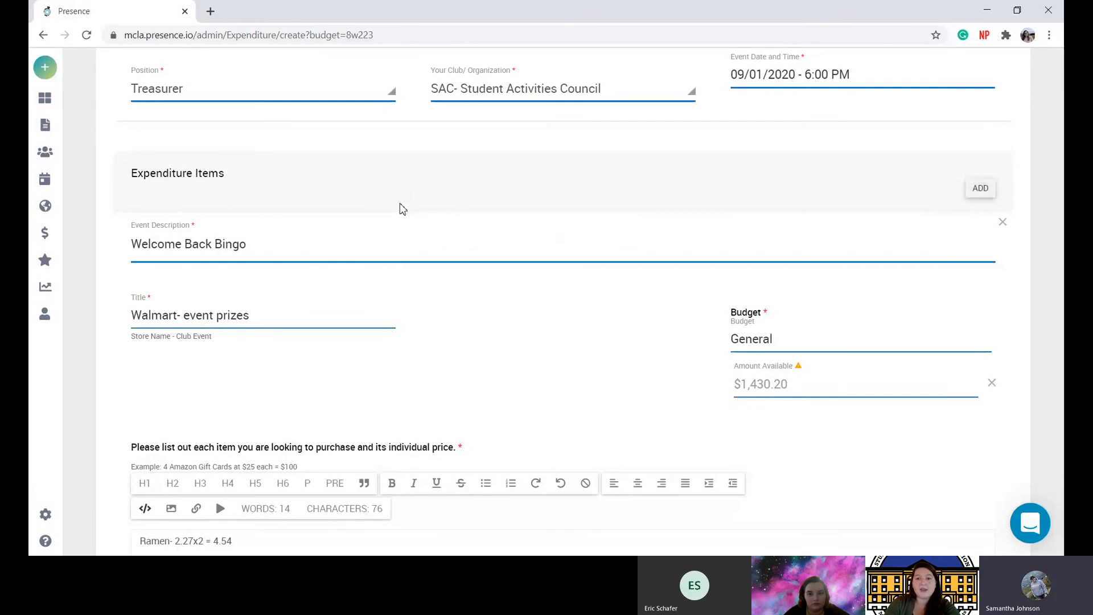
scroll(400, 208, "down", 5)
scroll(401, 209, "down", 5)
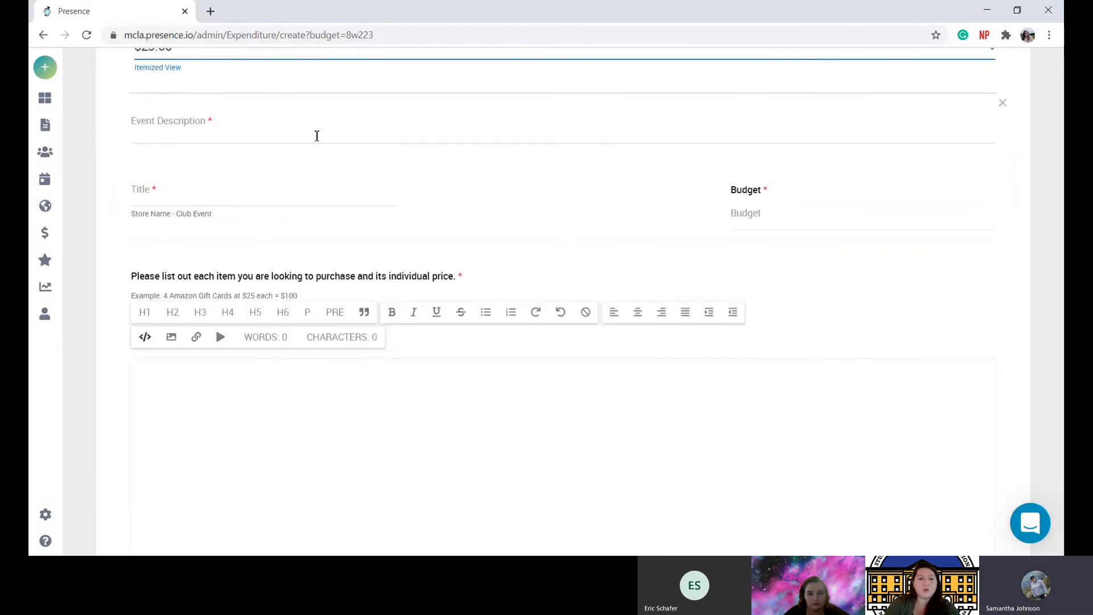
left_click(316, 135)
type("Tar")
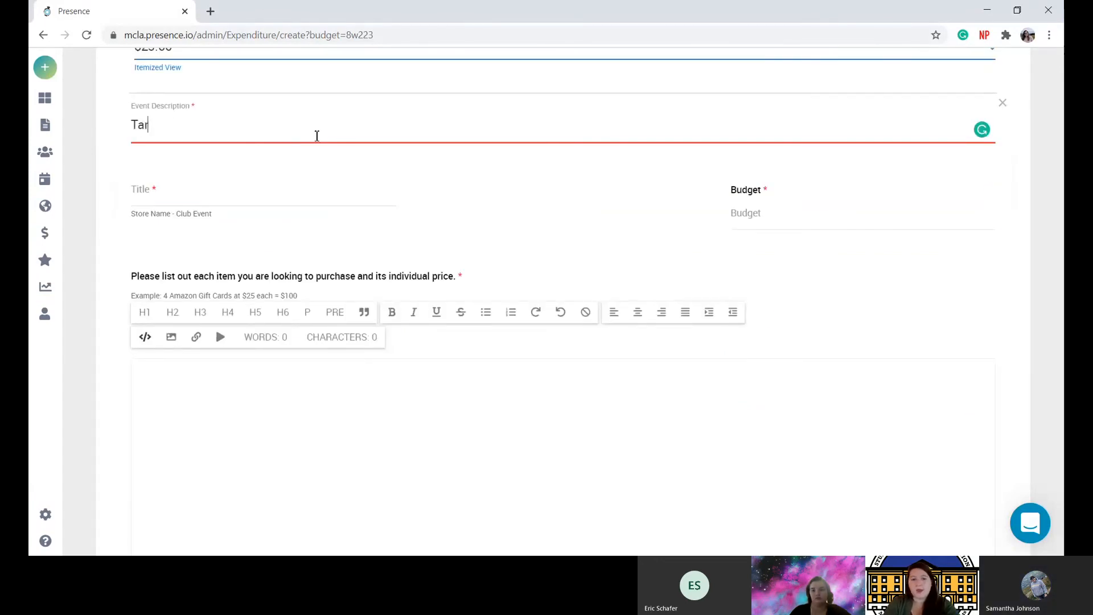
type("get- Eve")
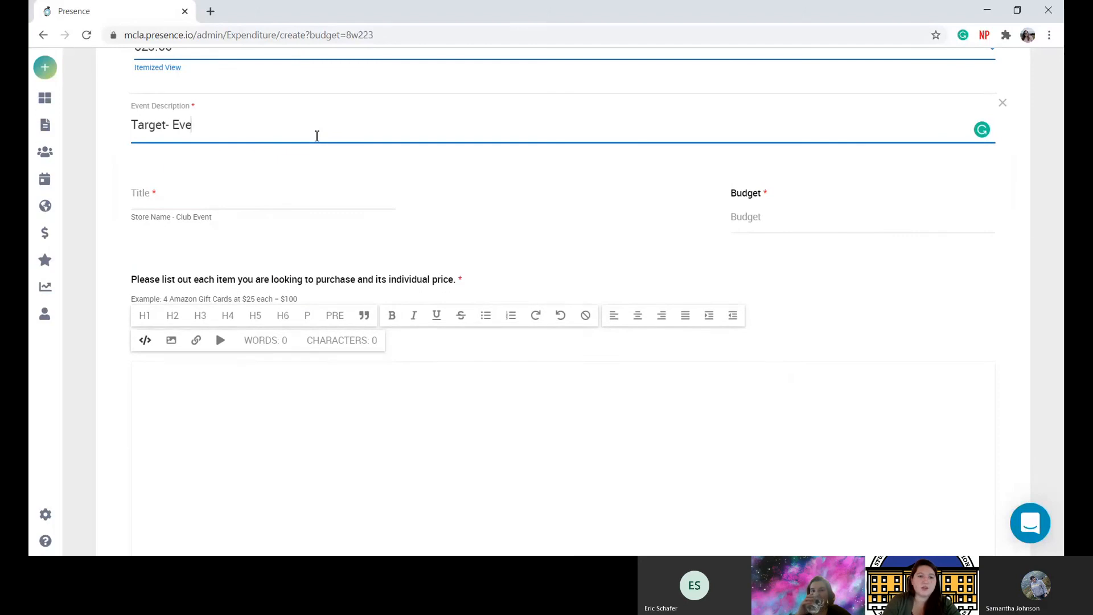
type("nt Pro")
key("BackSpace")
type("i")
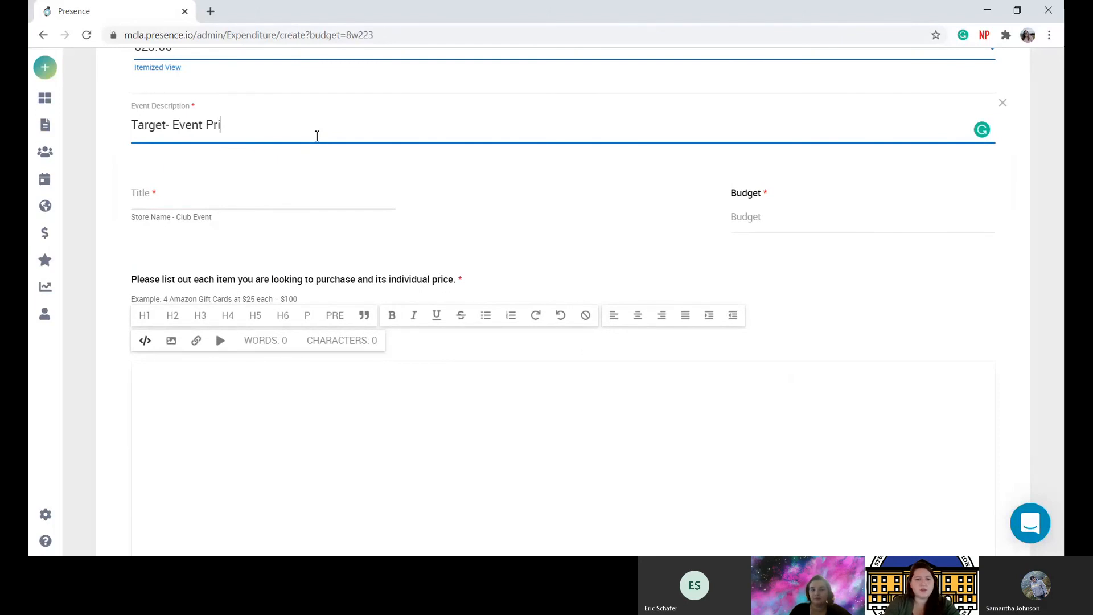
type("zes")
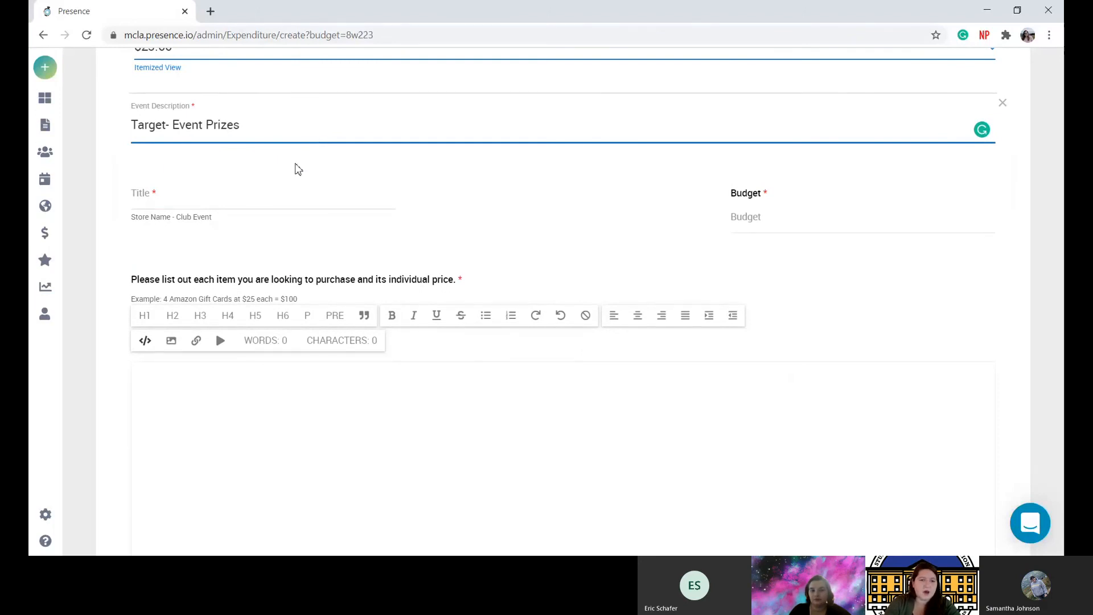
scroll(190, 129, "up", 6)
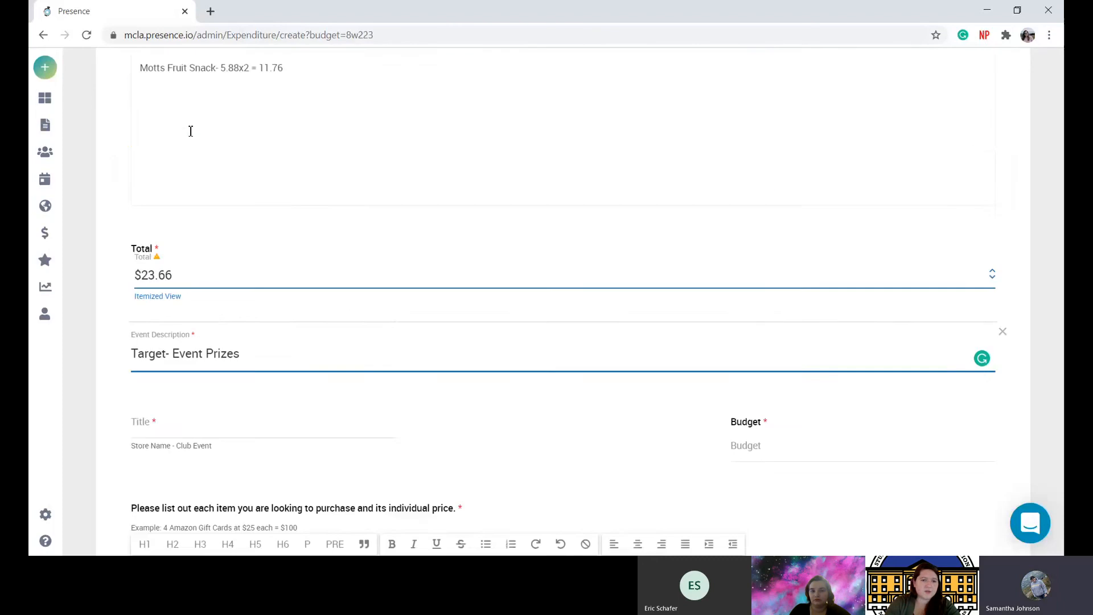
scroll(191, 131, "up", 4)
scroll(191, 132, "down", 11)
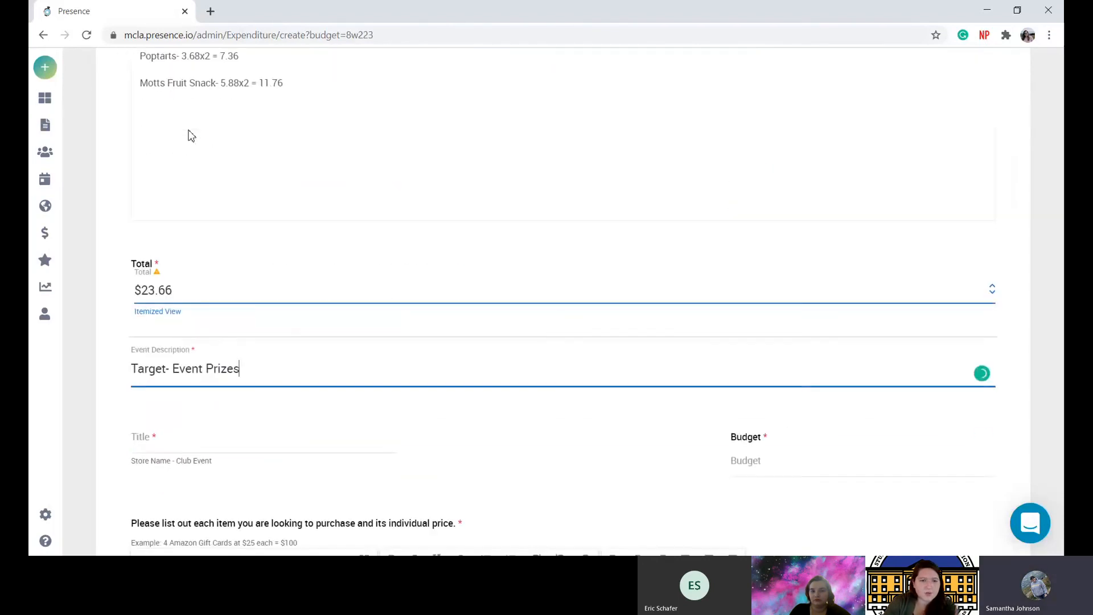
scroll(211, 136, "up", 1)
key("BackSpace")
key("BackSpace")
key("BackSpace")
key("BackSpace")
key("BackSpace")
key("BackSpace")
key("BackSpace")
key("BackSpace")
key("BackSpace")
key("BackSpace")
key("BackSpace")
key("BackSpace")
key("BackSpace")
key("BackSpace")
key("BackSpace")
key("BackSpace")
key("BackSpace")
key("BackSpace")
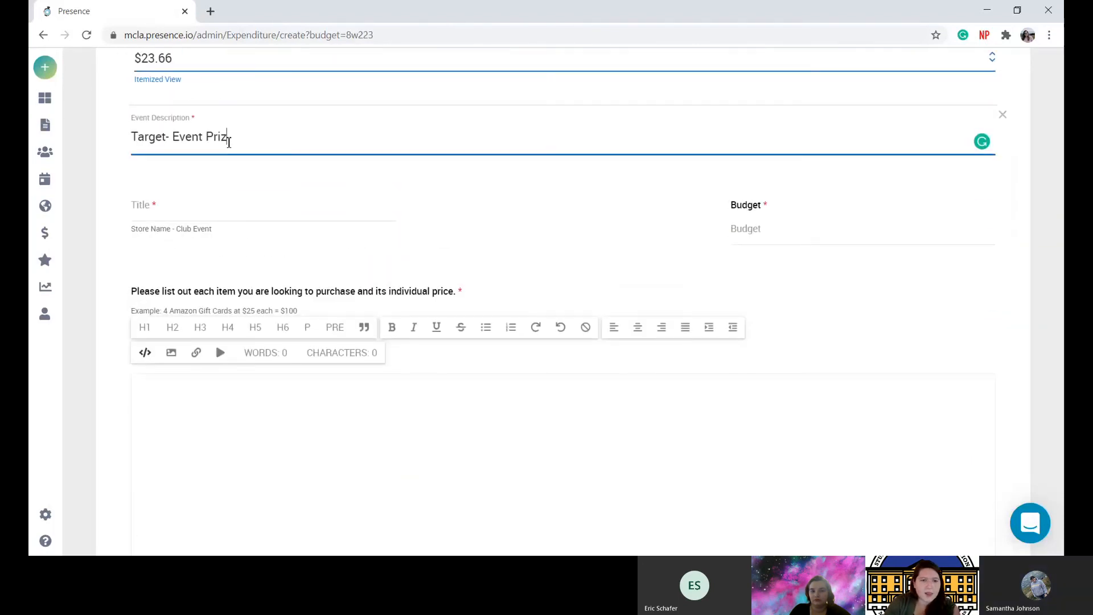
key("BackSpace")
key("BackSpace")
type("Welco")
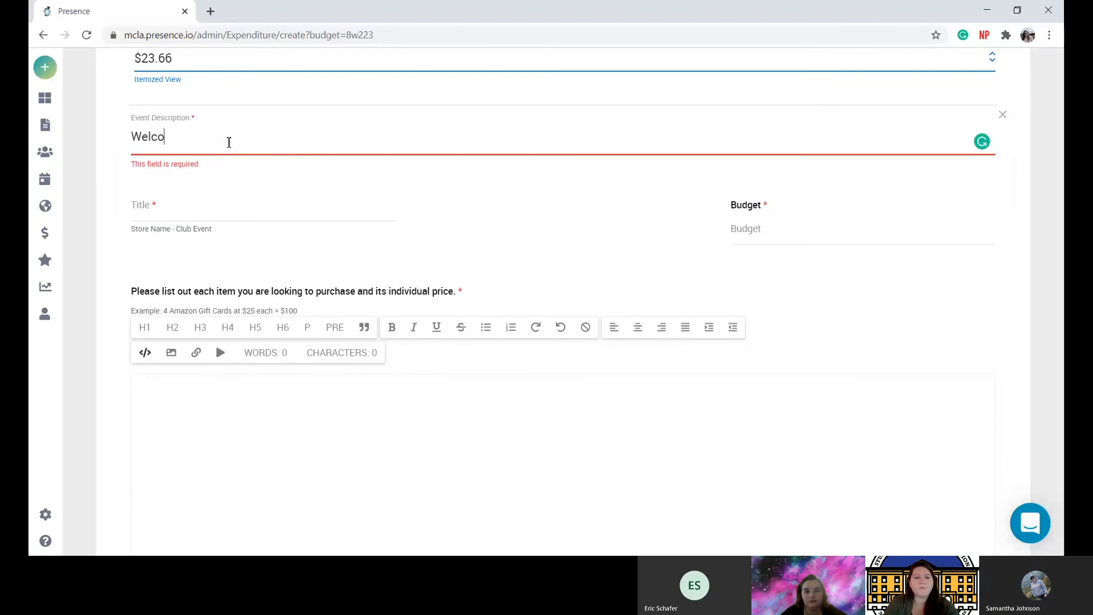
type("me Back Bingo")
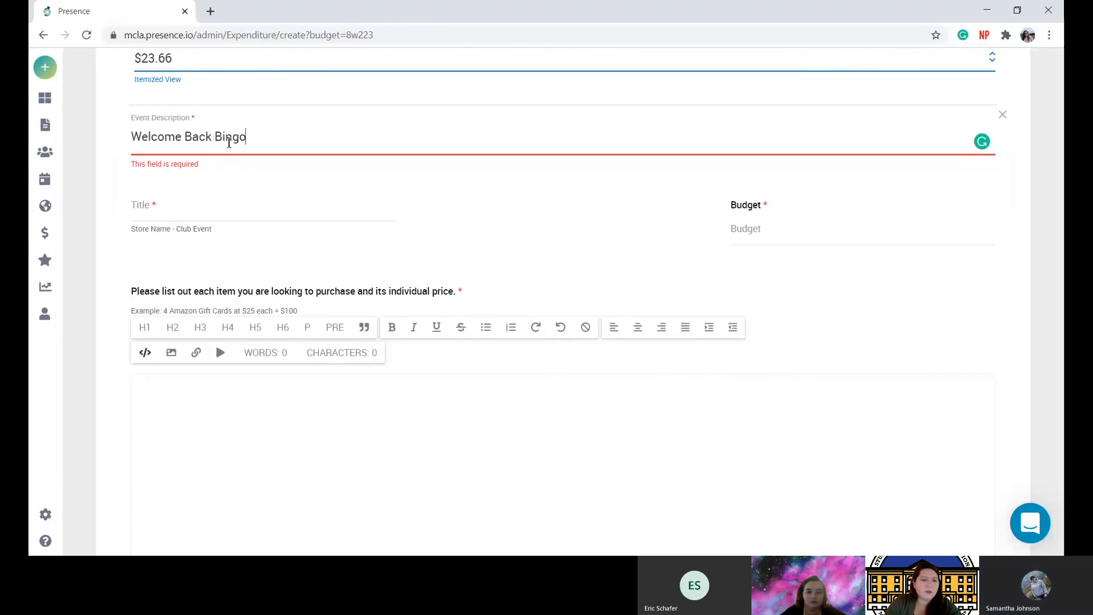
Title the new item 'Target- Event Prizes'.
left_click(198, 226)
type("T")
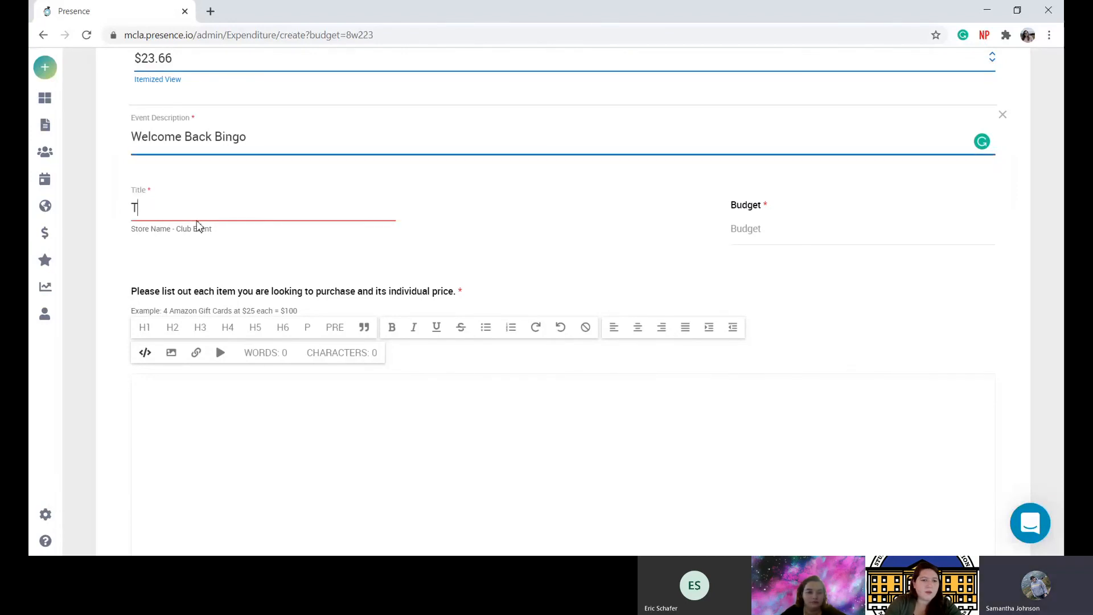
type("arget- E")
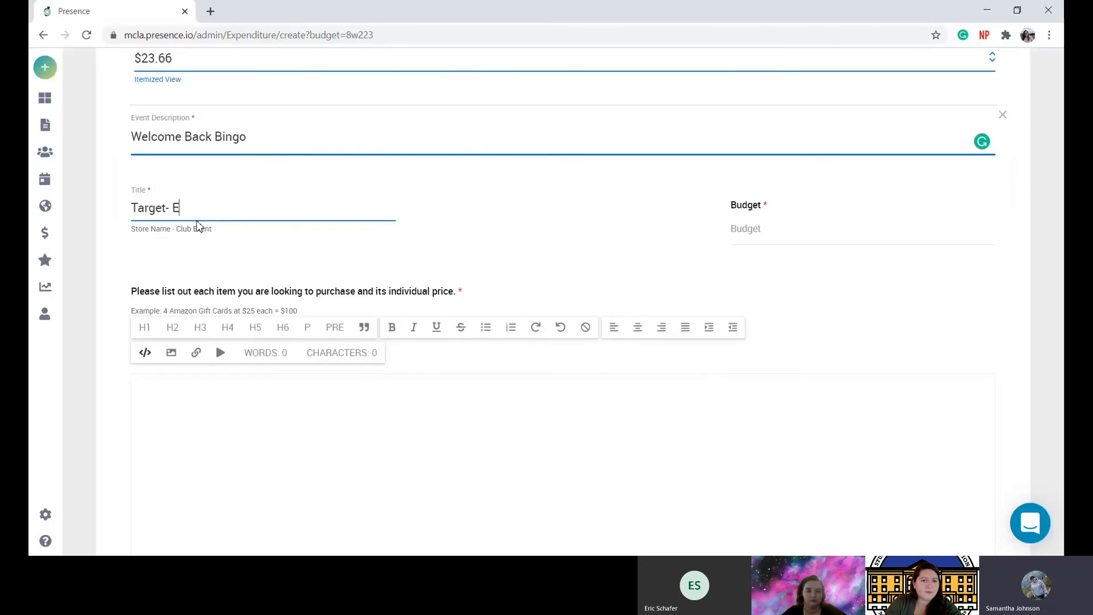
type("vent PRizes")
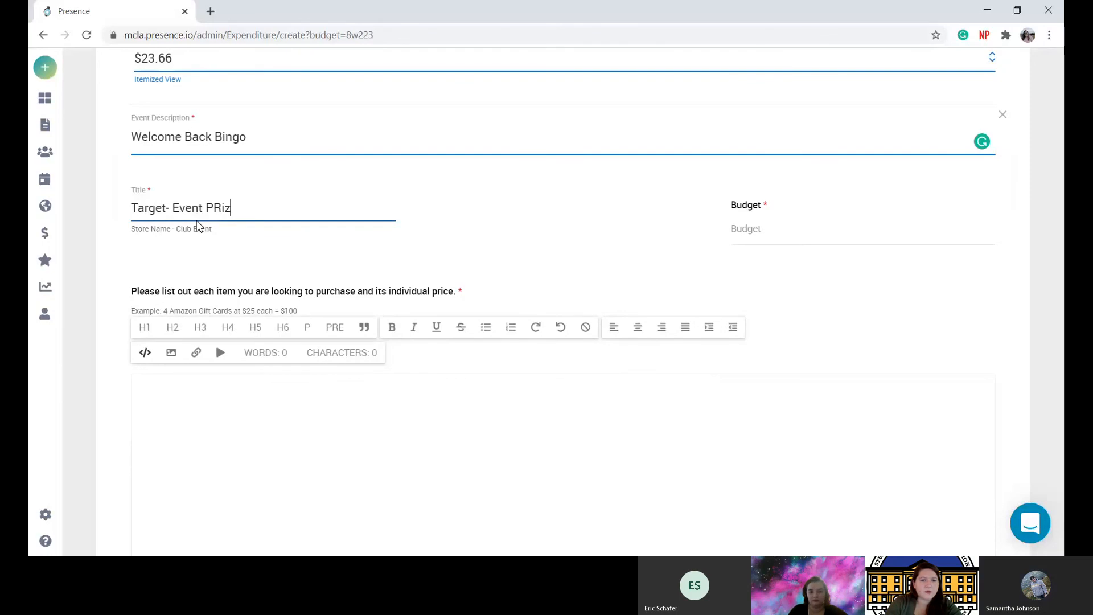
left_click(220, 207)
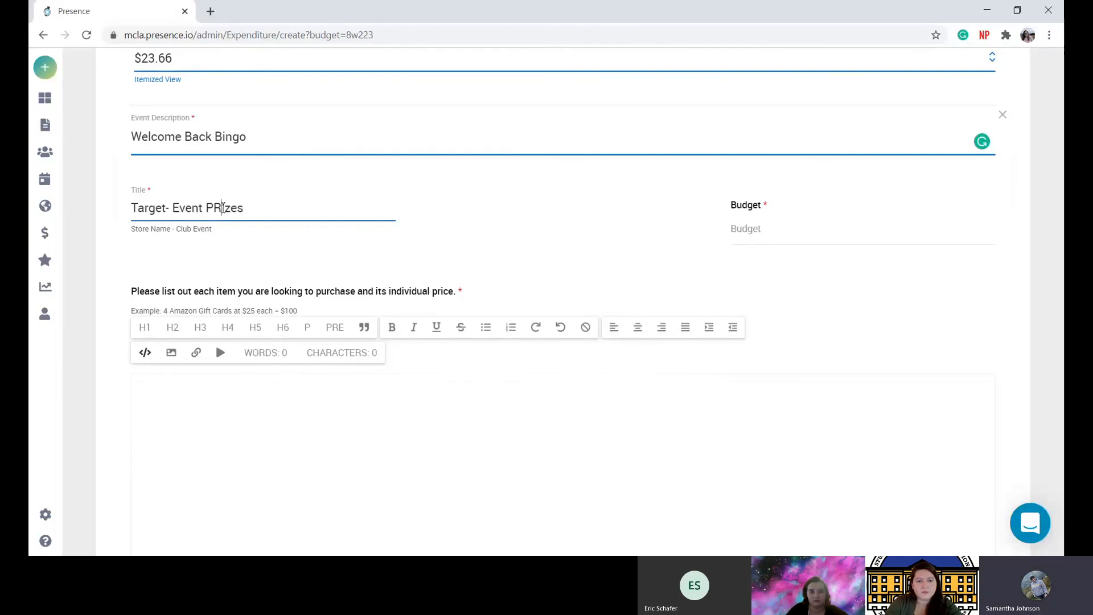
key("BackSpace")
type("r")
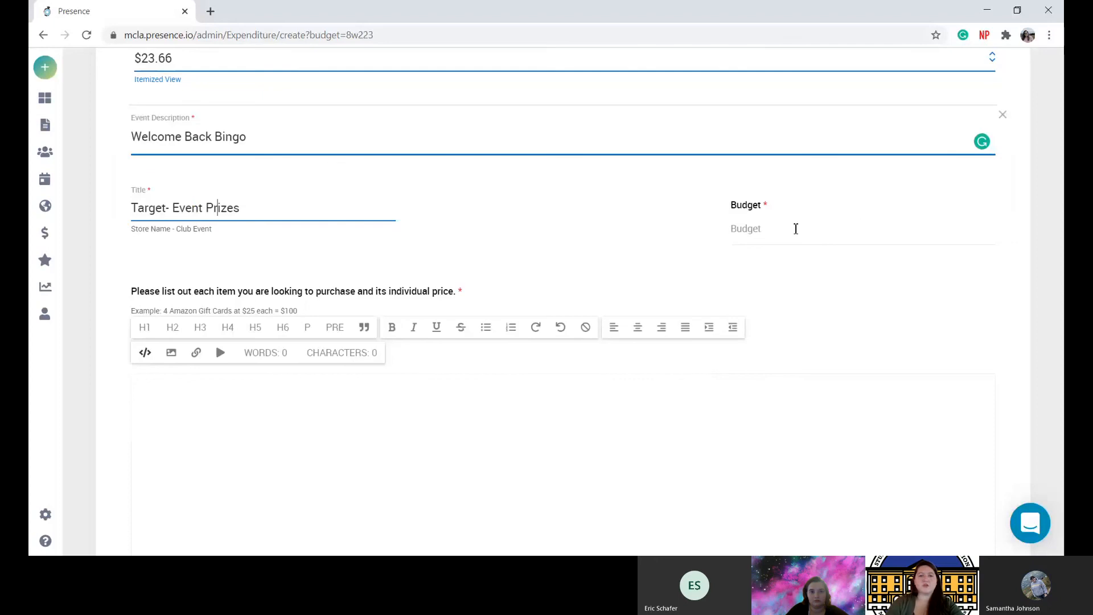
Charge the Target item to SAC's General sub-budget with $1,430.20 available.
left_click(789, 228)
left_click(769, 284)
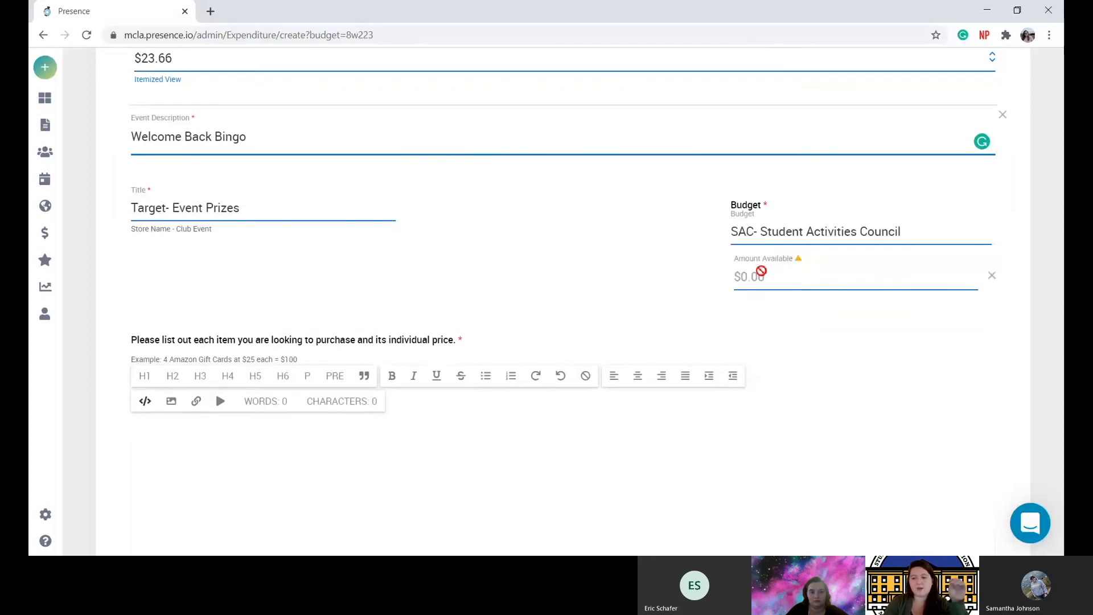
left_click(767, 232)
left_click(743, 266)
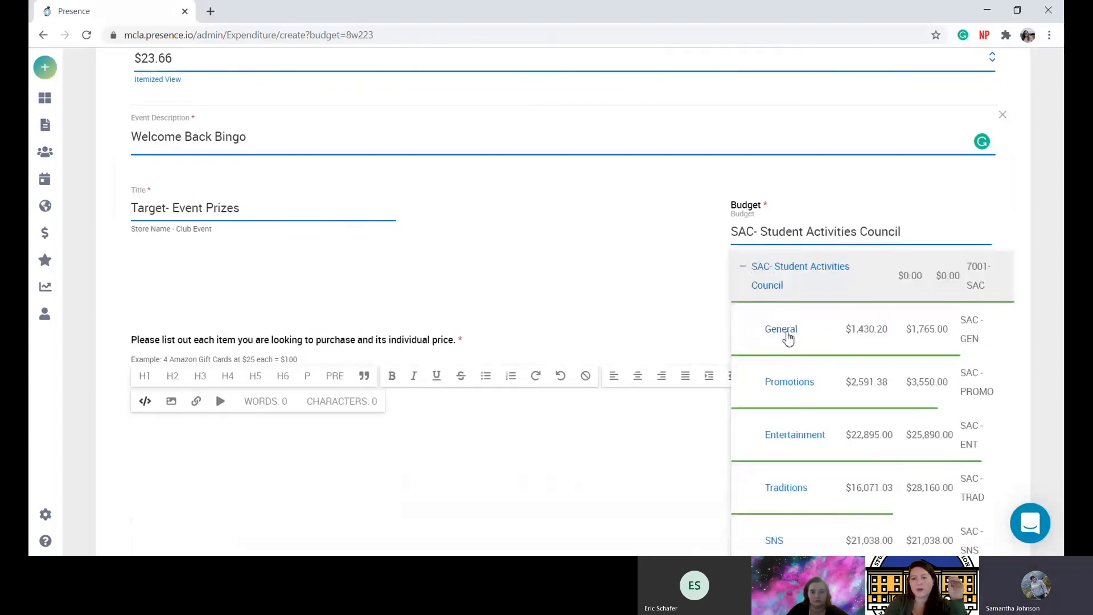
left_click(786, 335)
scroll(789, 337, "down", 3)
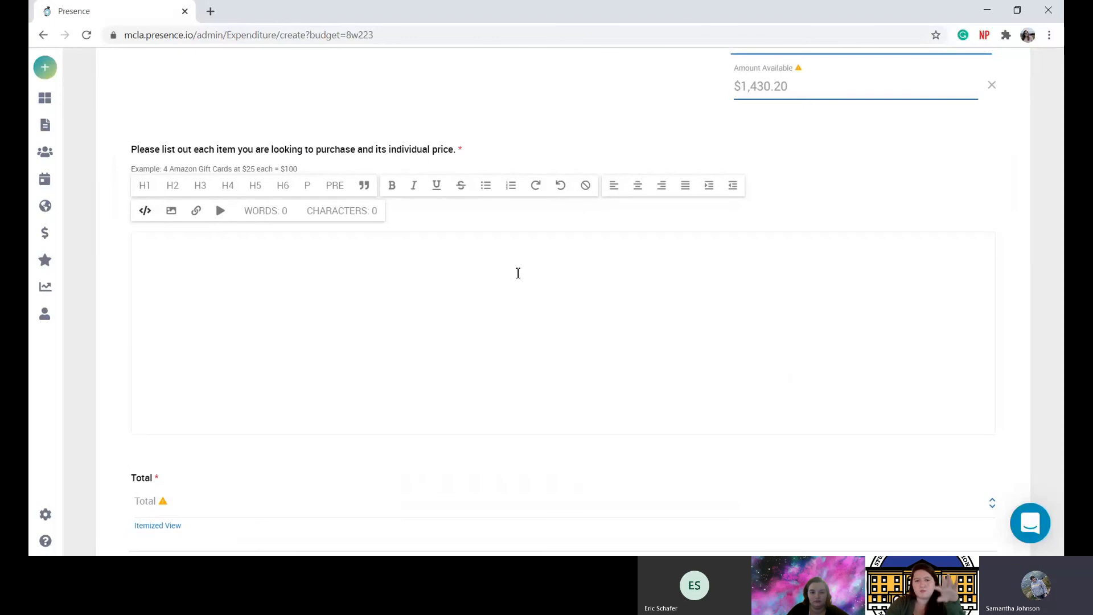
List the first Target item as 'Sticky notes- 3.50x2 = 7.00'.
left_click(518, 273)
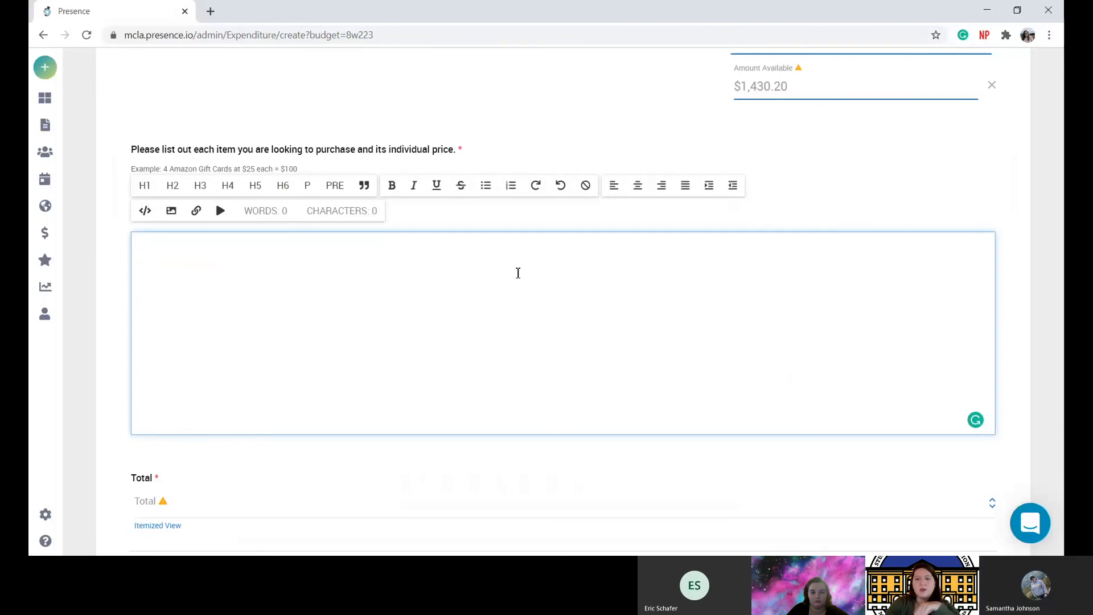
type("Sticky n")
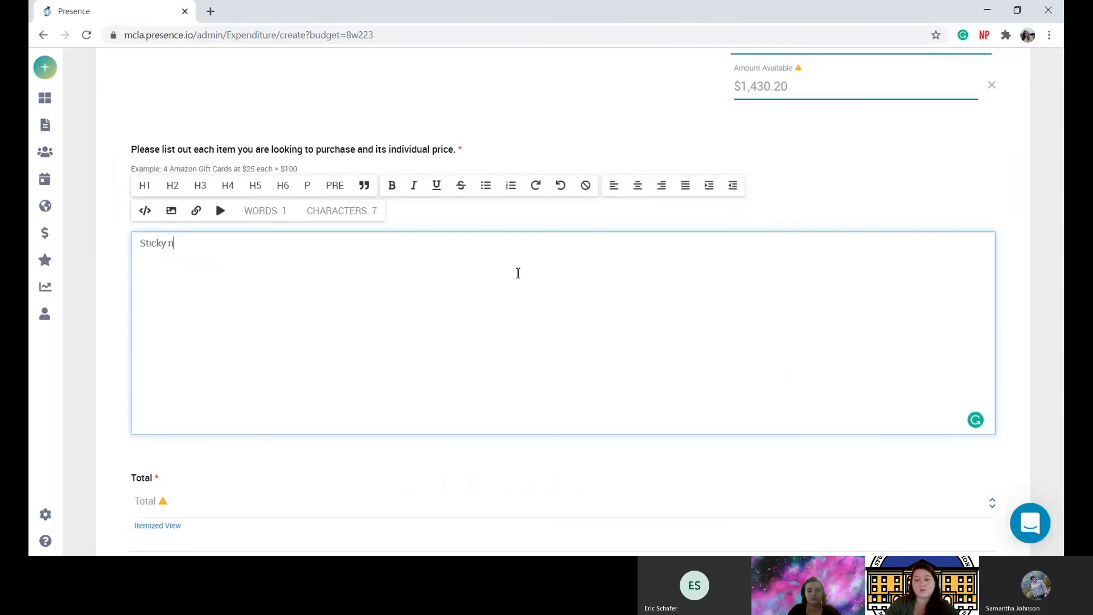
type("otes- ")
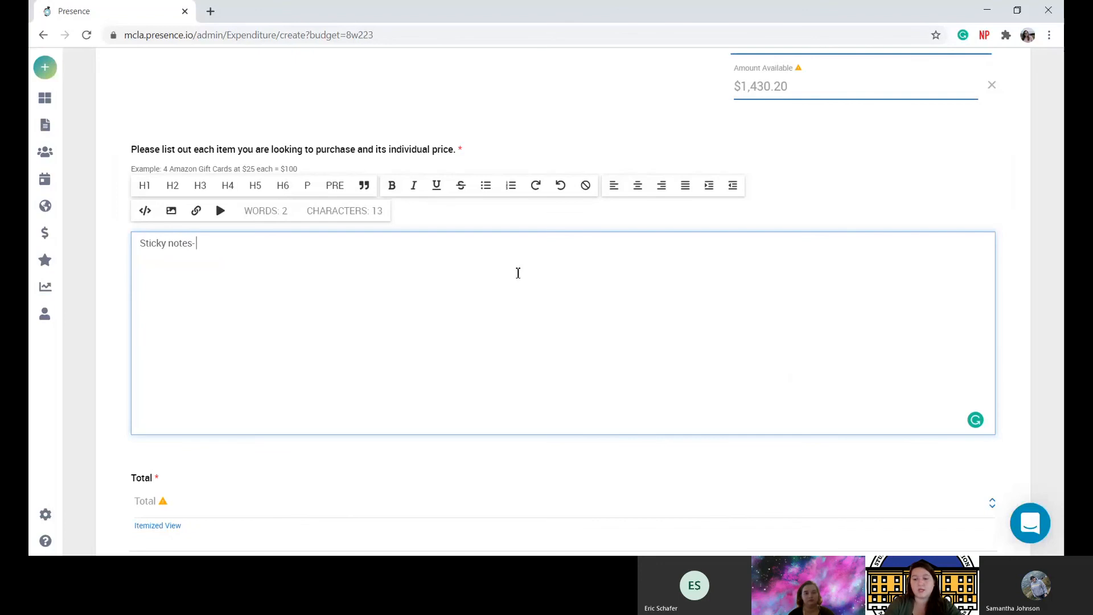
type("3")
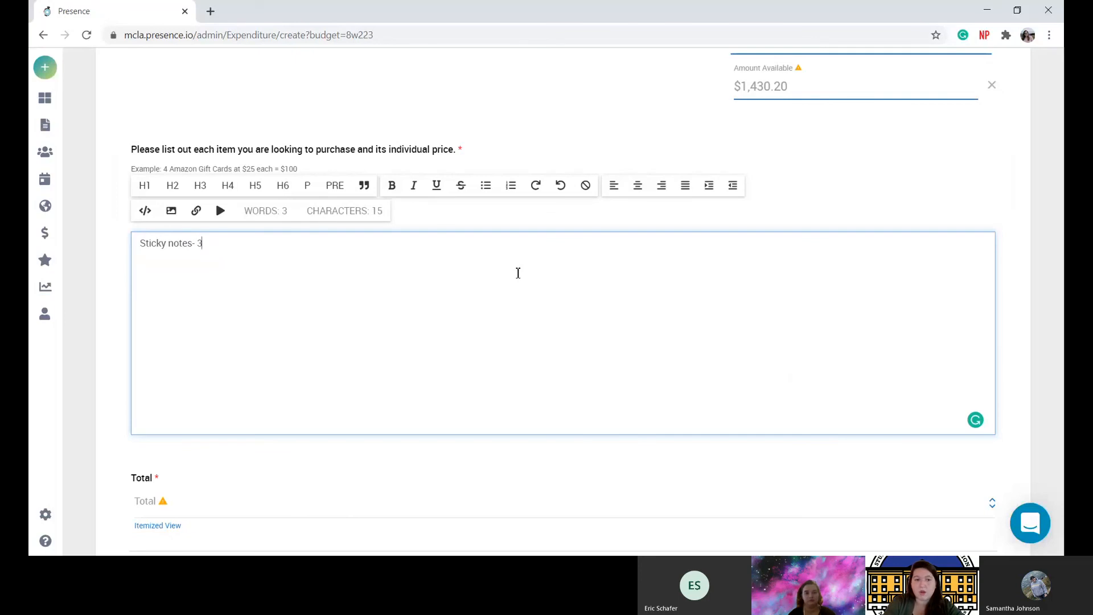
type(".50x2")
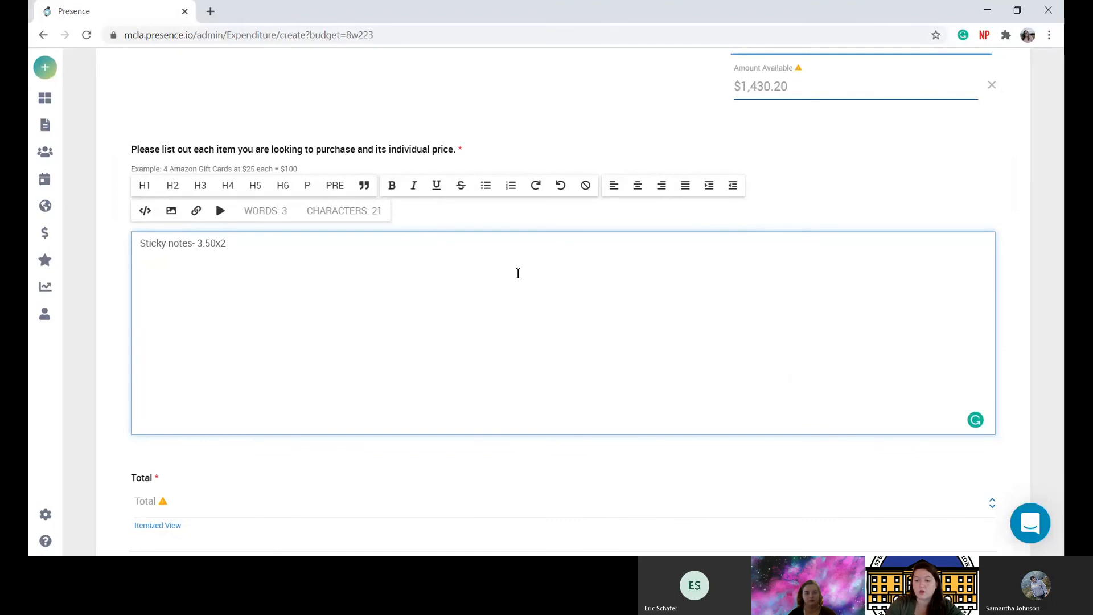
type(" = 70")
key("BackSpace")
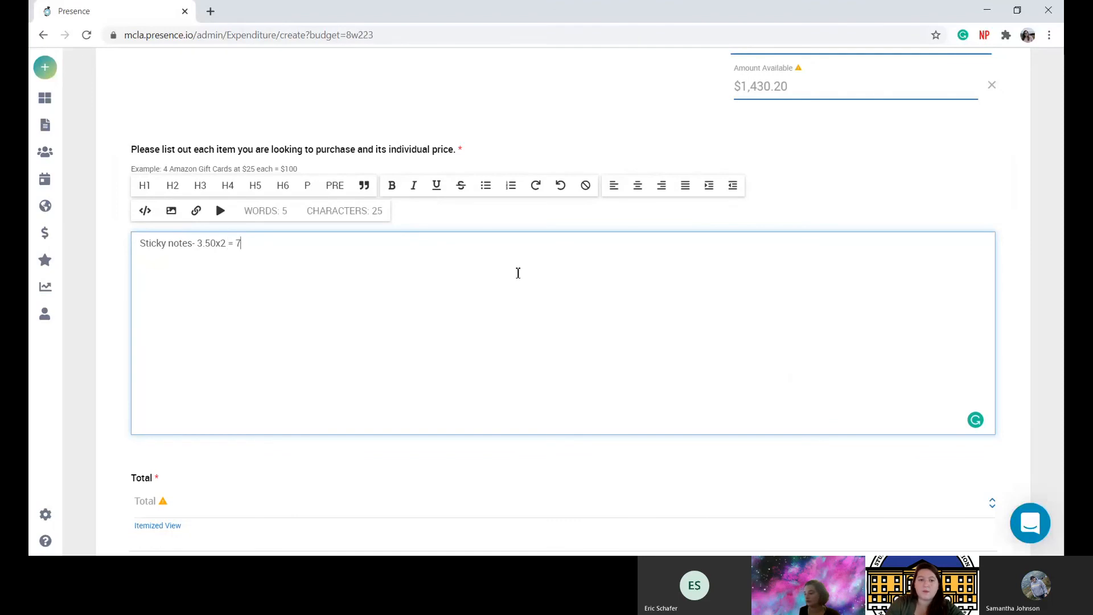
type(".00")
key("Return")
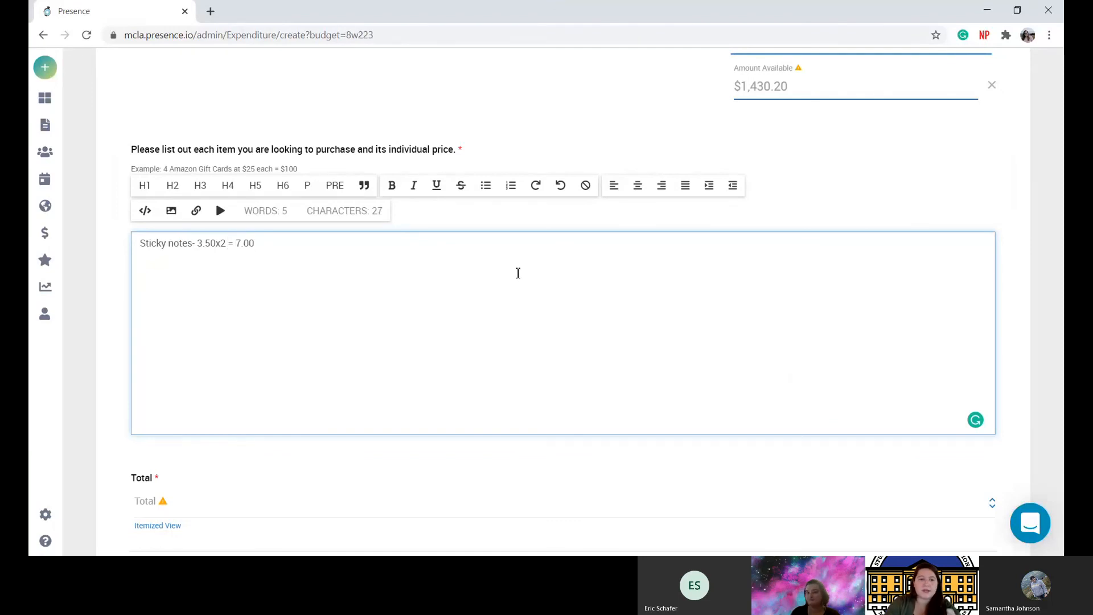
Add Disco Chairs 25.00 x 2 = 50.00 and House plants 12.99 x 2 = 25.98.
type("Di")
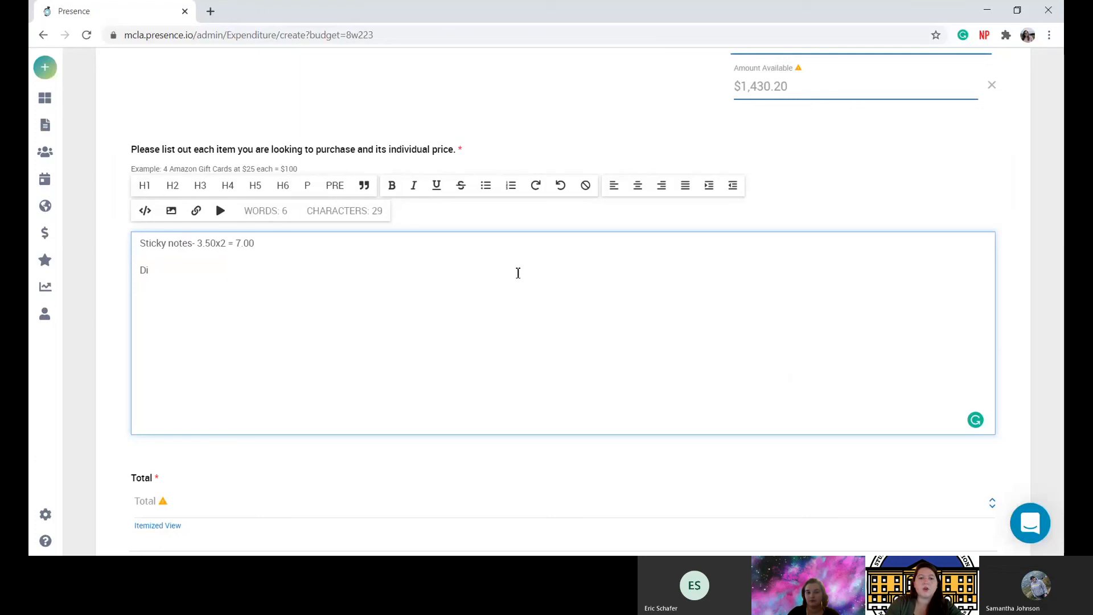
type("sco")
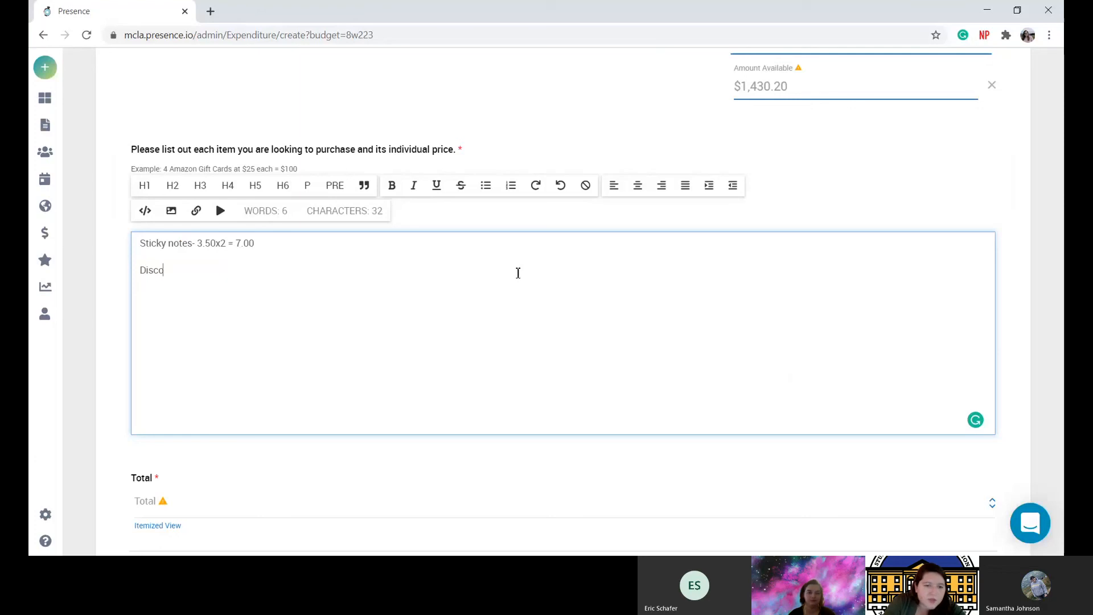
type(" C")
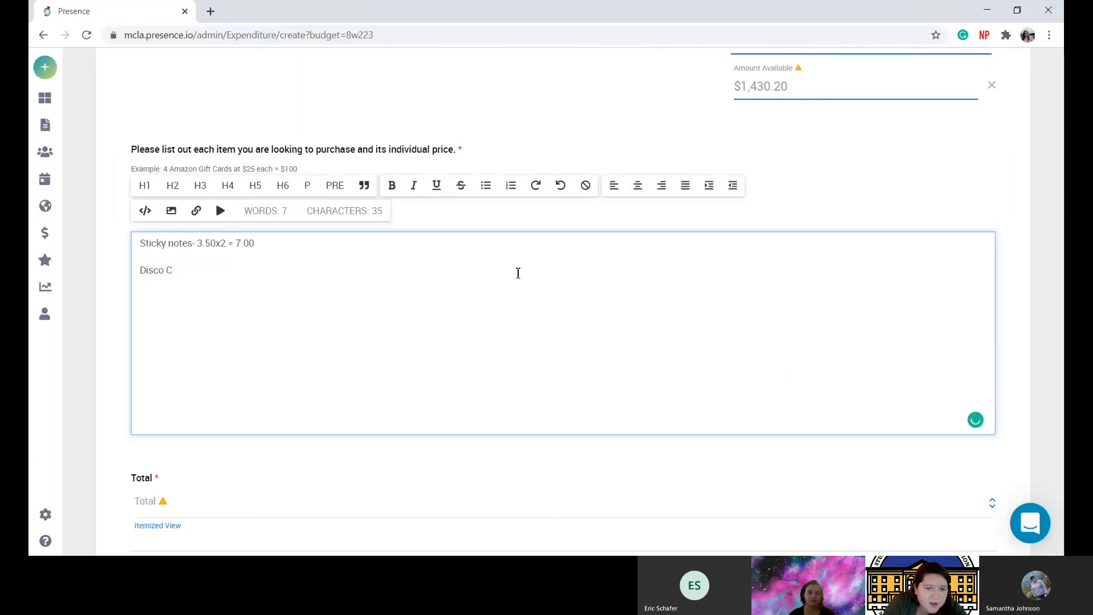
type("hairs")
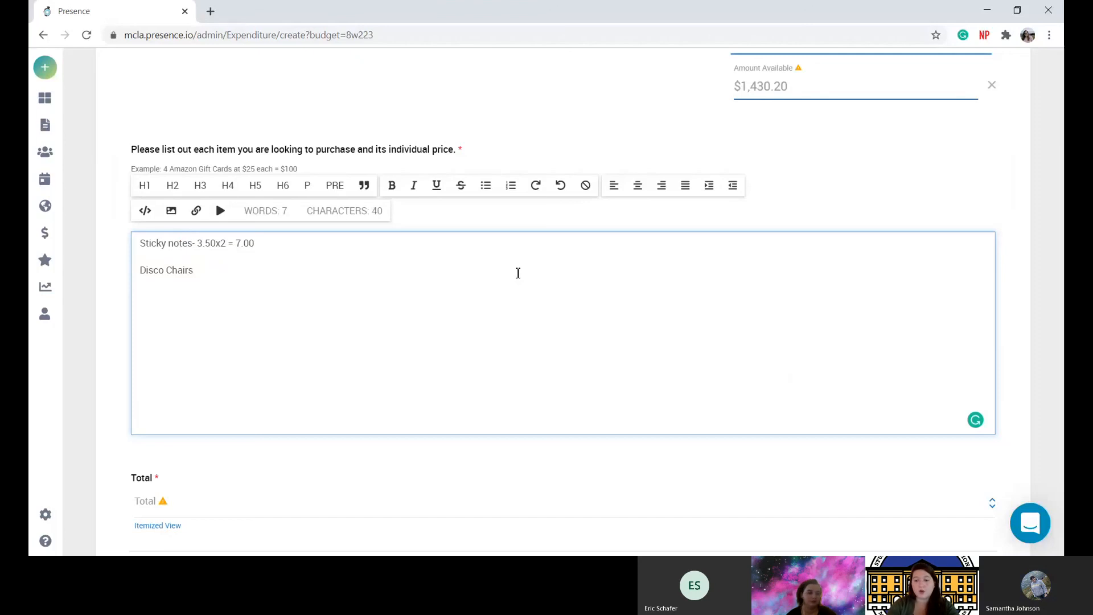
type("2")
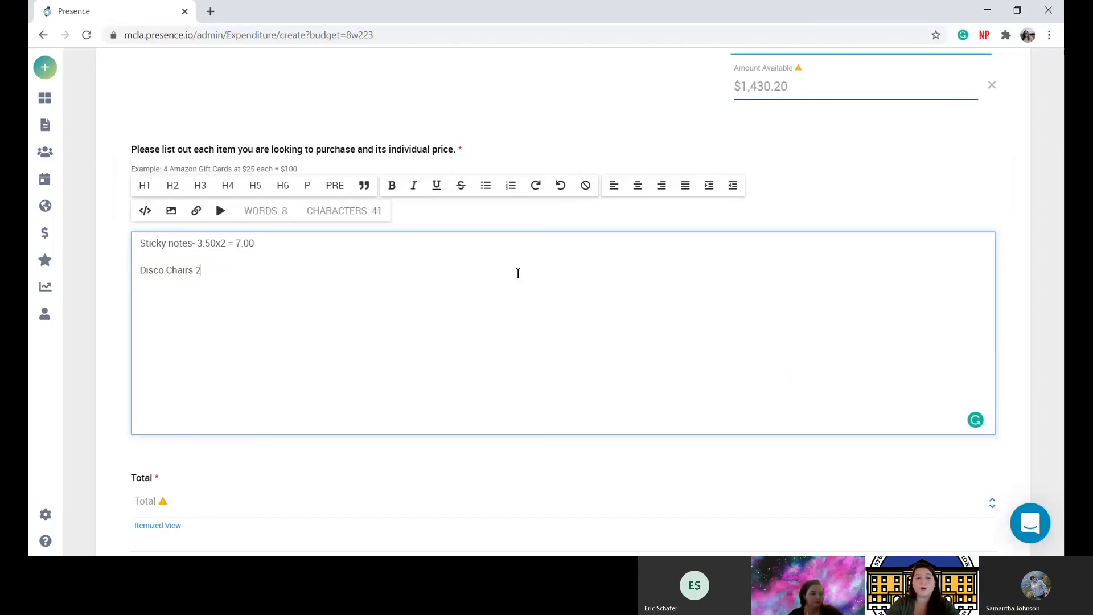
type("5.00 x 2")
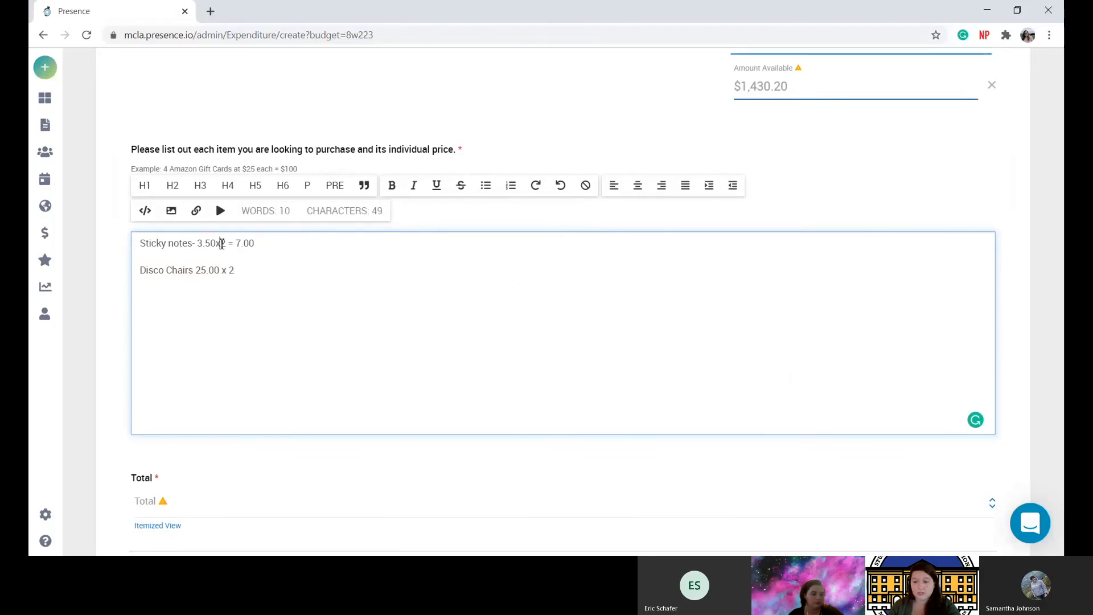
left_click(222, 244)
left_click(215, 244)
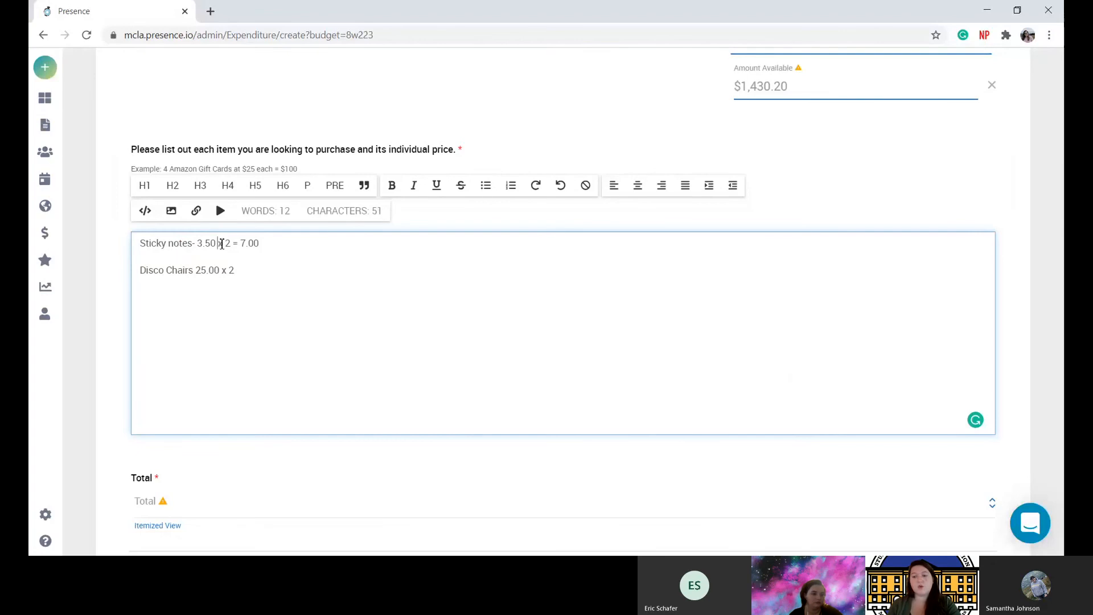
left_click(249, 268)
type("= ")
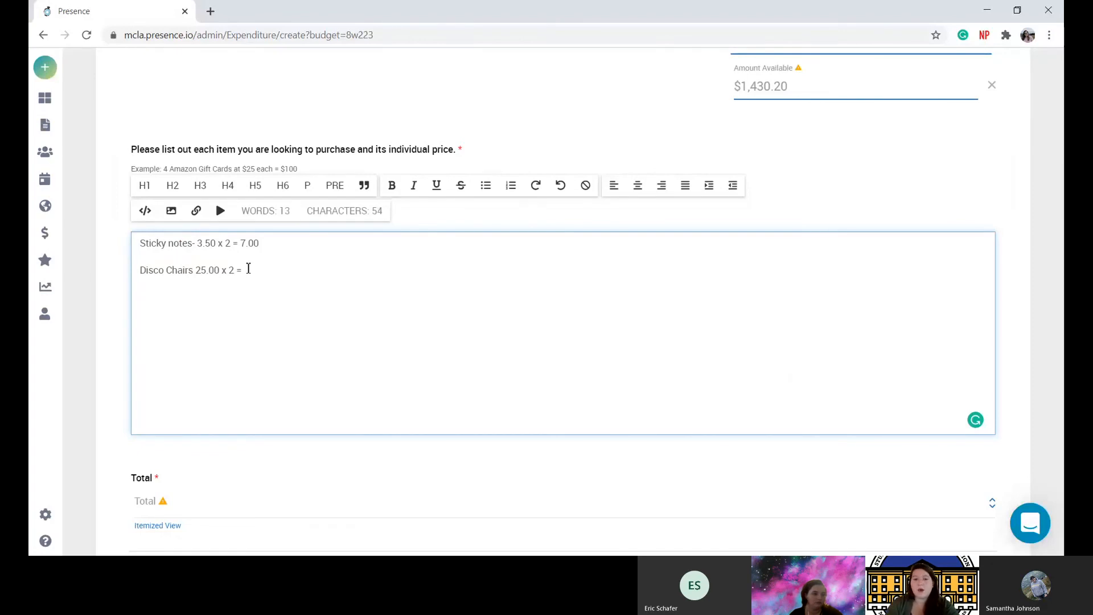
type("50")
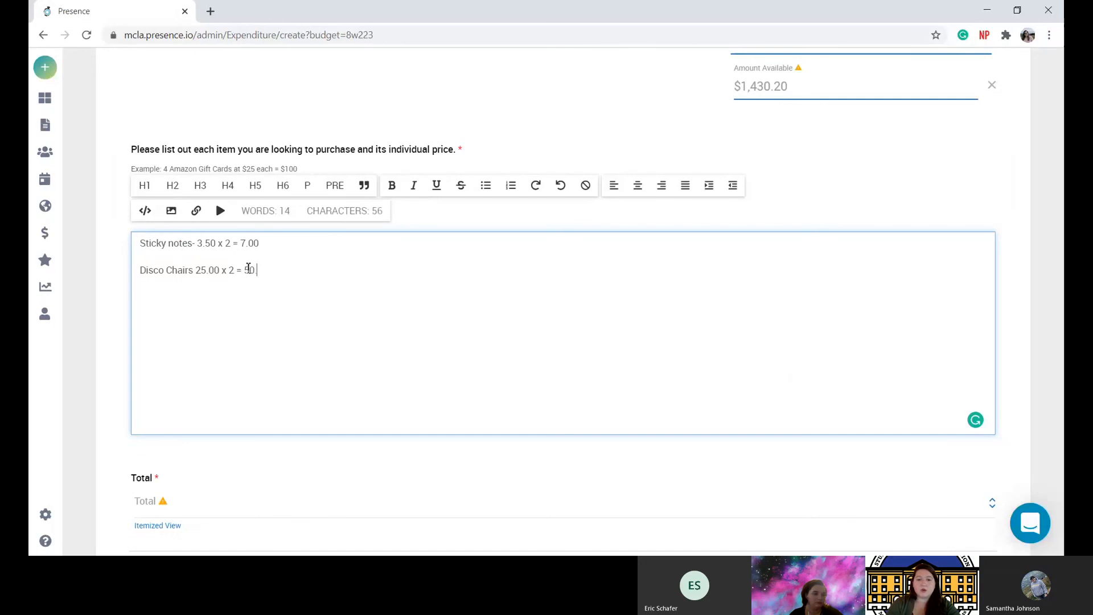
type(".00")
key("Return")
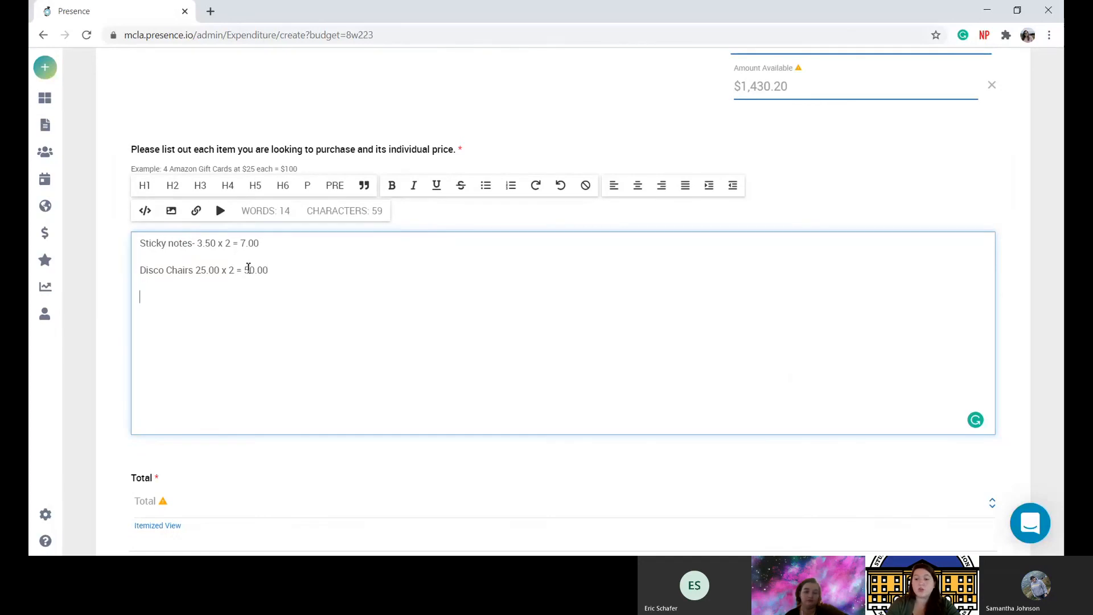
type("Hou")
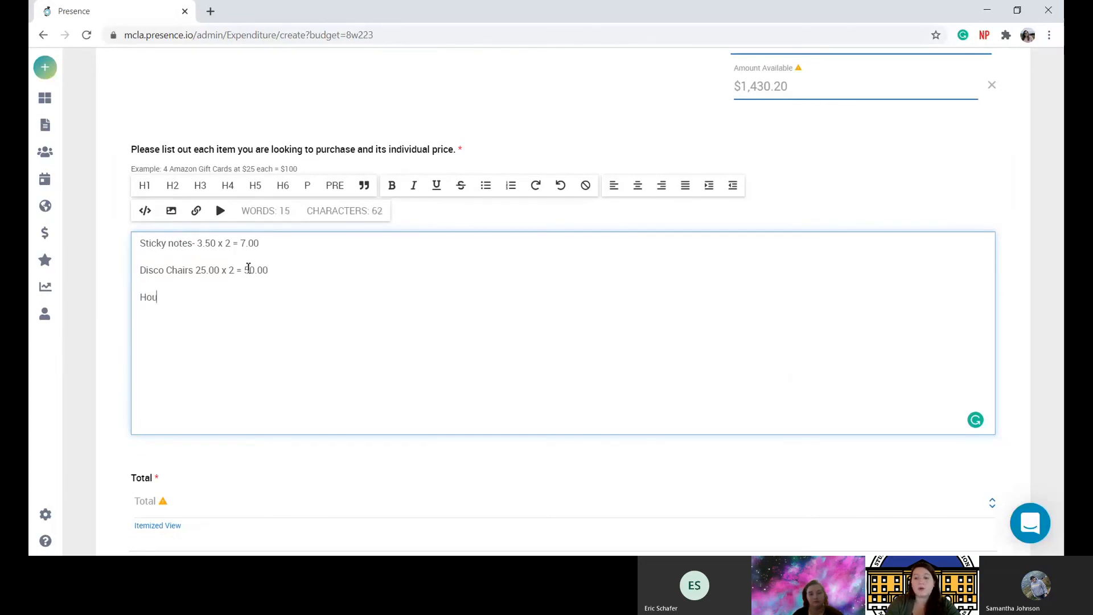
type("se plants")
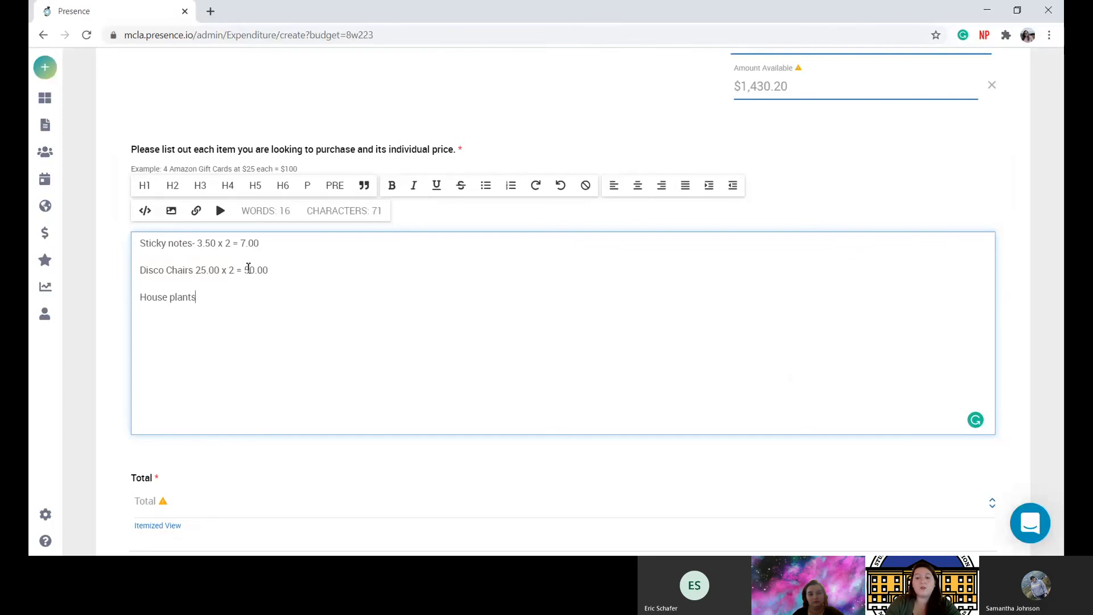
type(" 12.99 x 2 =")
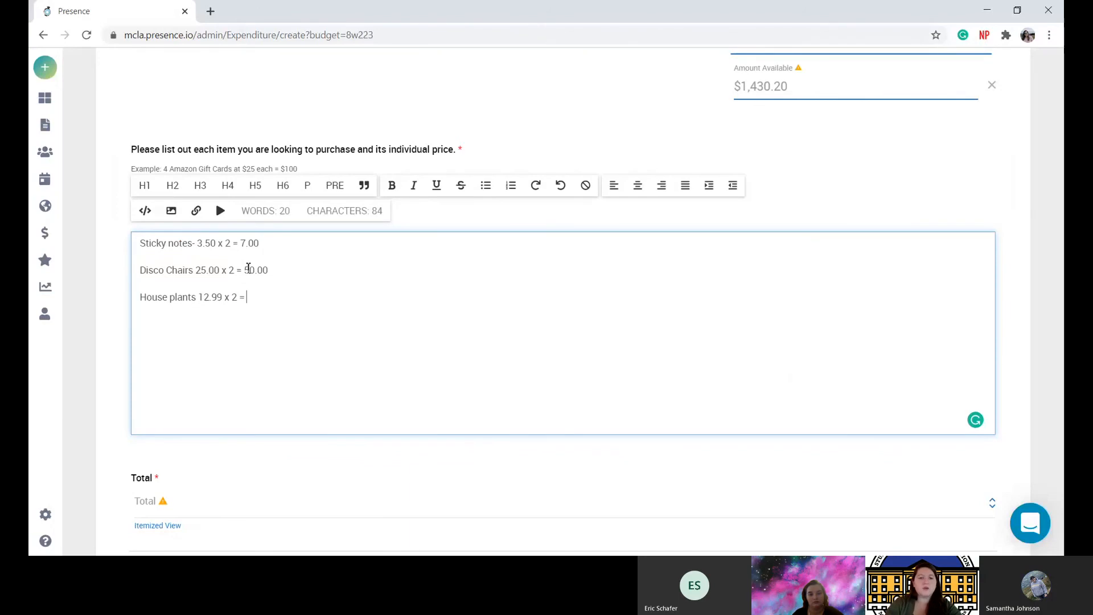
type("25")
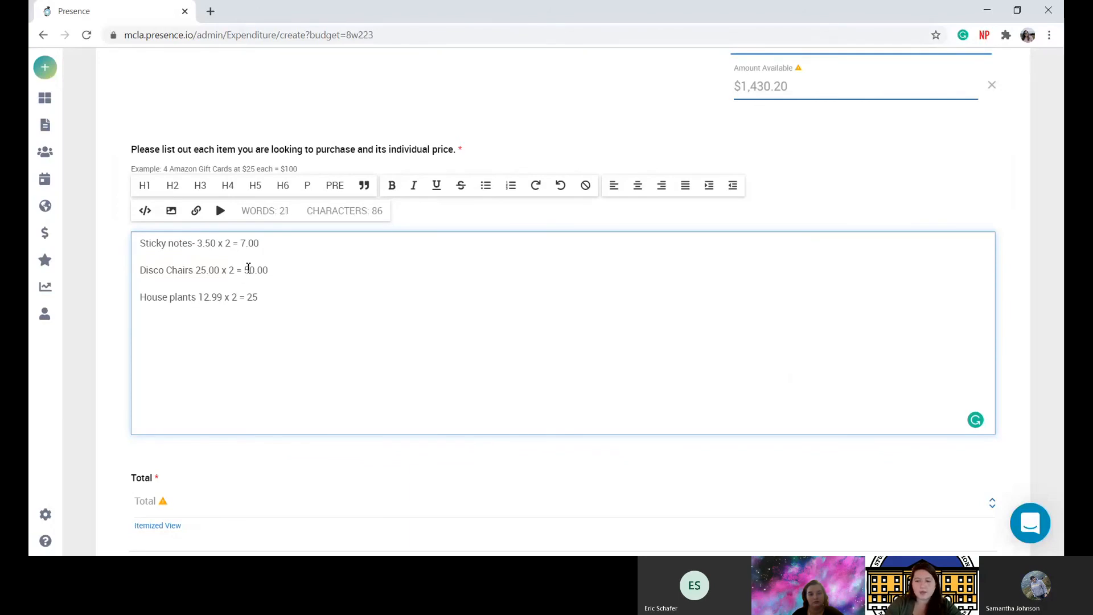
type(".98")
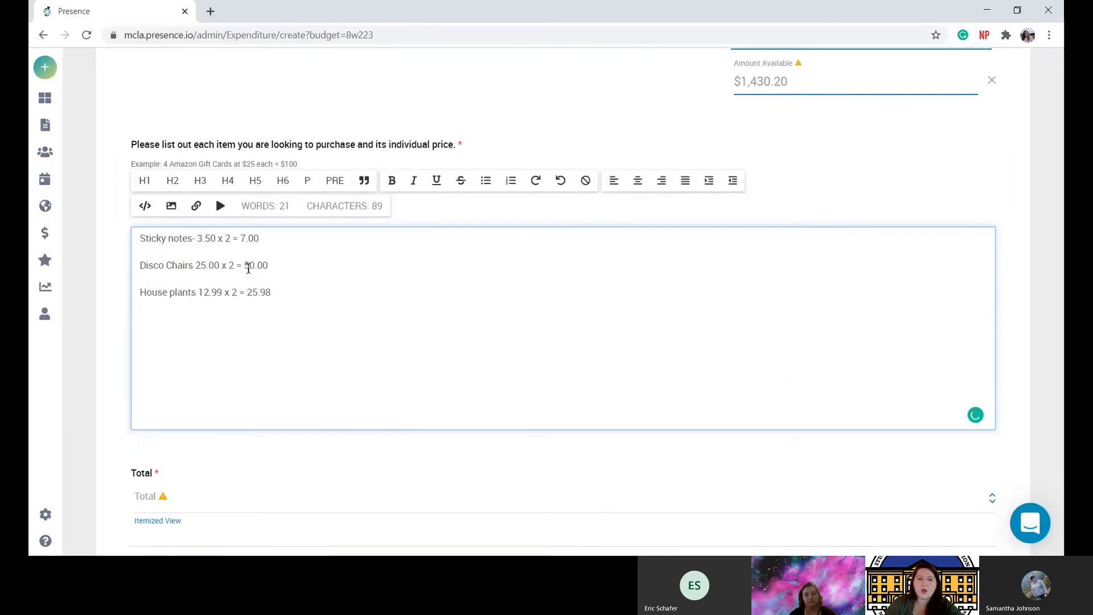
scroll(232, 349, "down", 2)
Enter 82.98 as the Target item's Total so Expenditures Total reads $106.64.
left_click(223, 391)
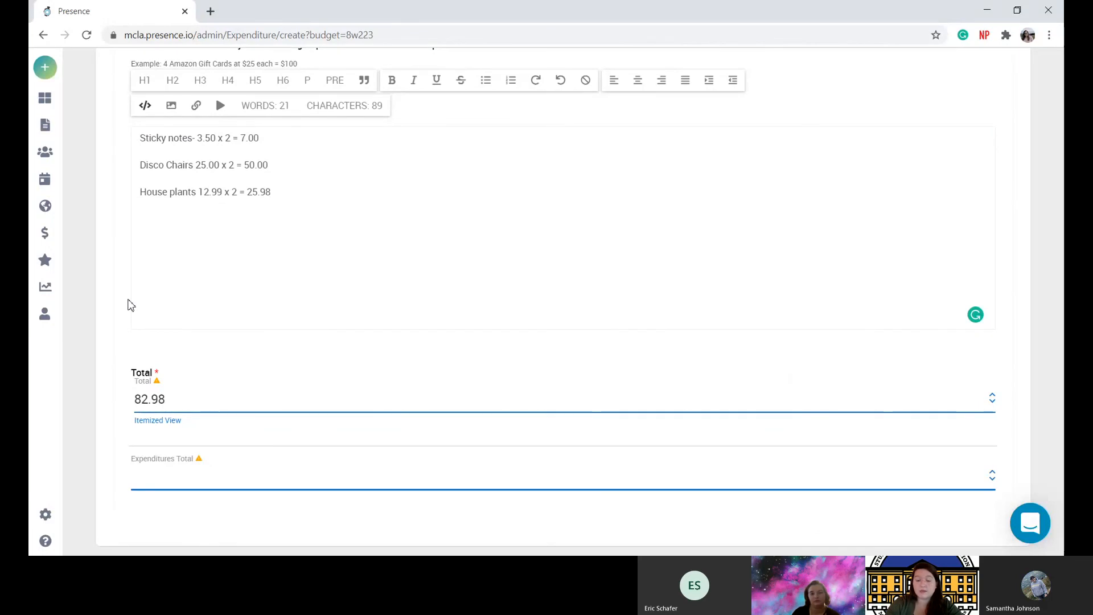
left_click(128, 300)
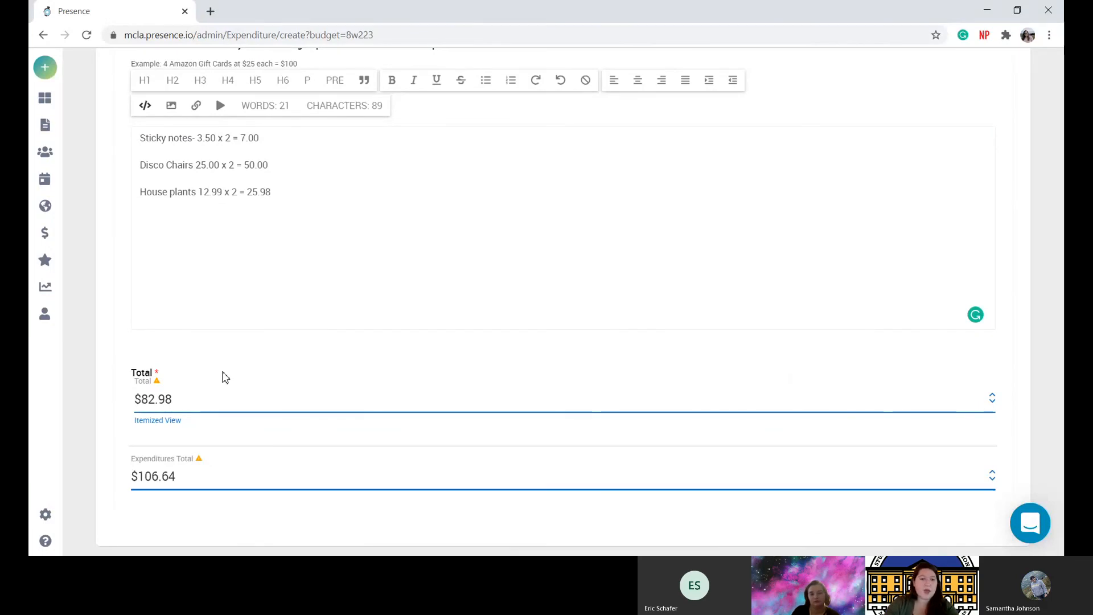
scroll(222, 376, "down", 1)
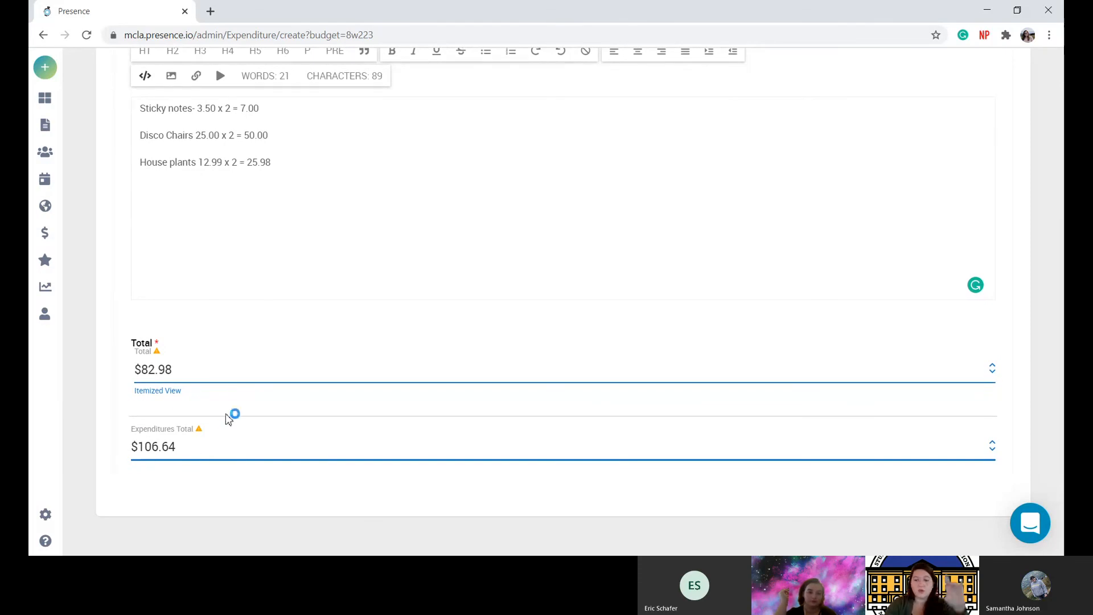
scroll(237, 385, "up", 5)
Submit the $106.64 Welcome Back Bingo expenditure from the top of Create Expenditure.
scroll(237, 386, "up", 4)
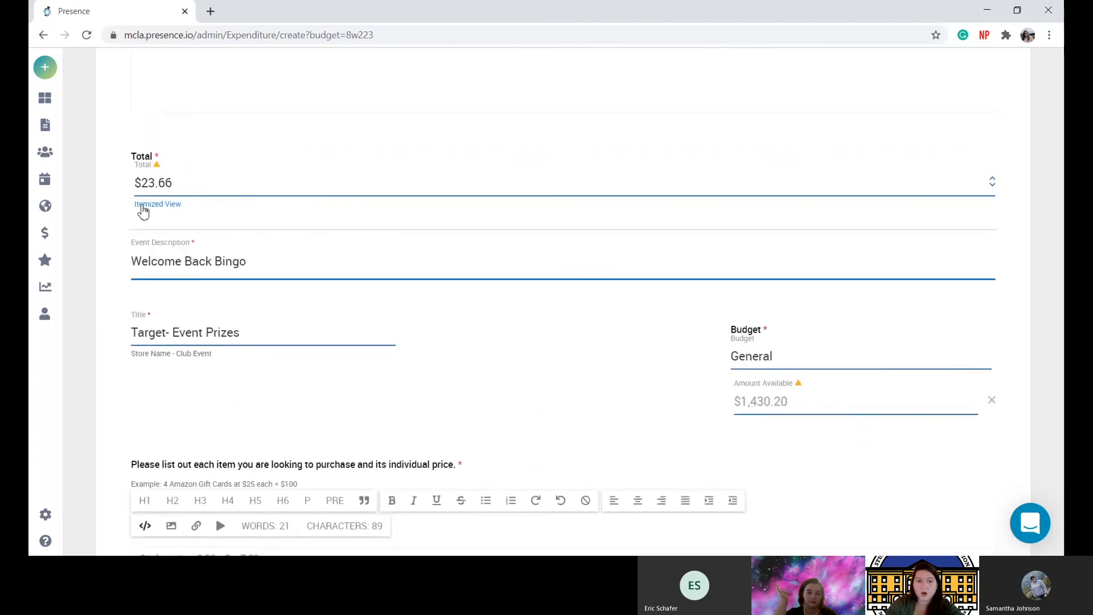
scroll(180, 258, "down", 9)
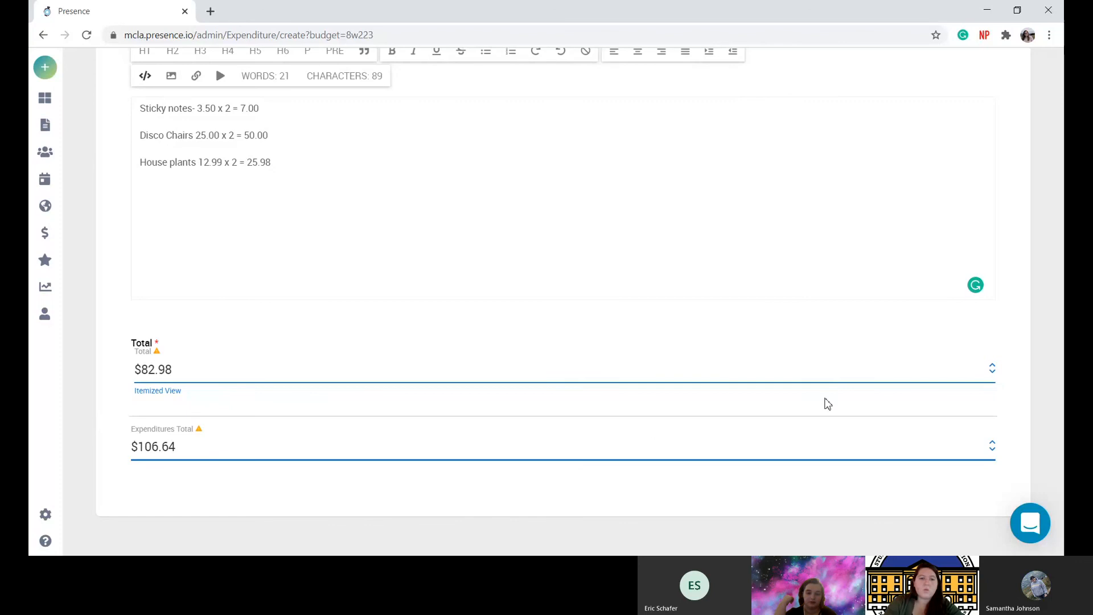
scroll(825, 403, "up", 1)
scroll(827, 403, "up", 11)
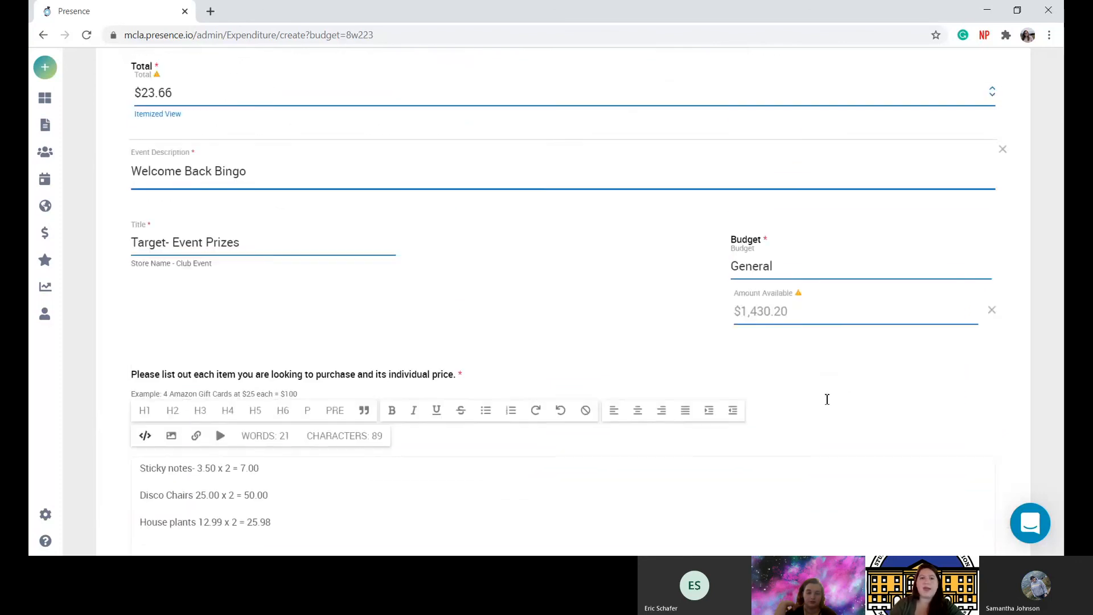
scroll(827, 404, "up", 9)
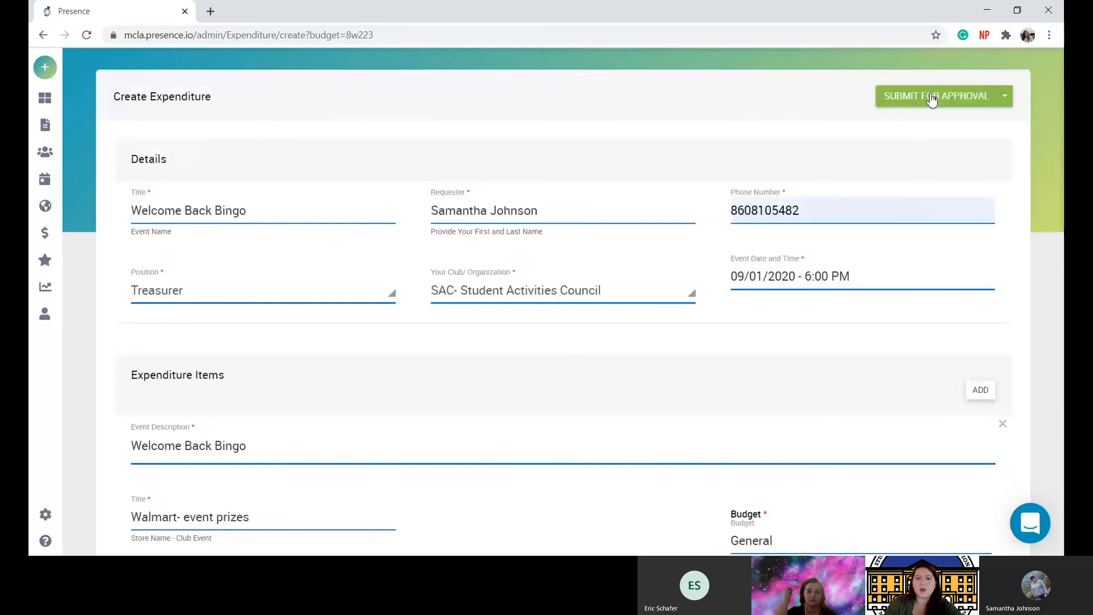
left_click(932, 100)
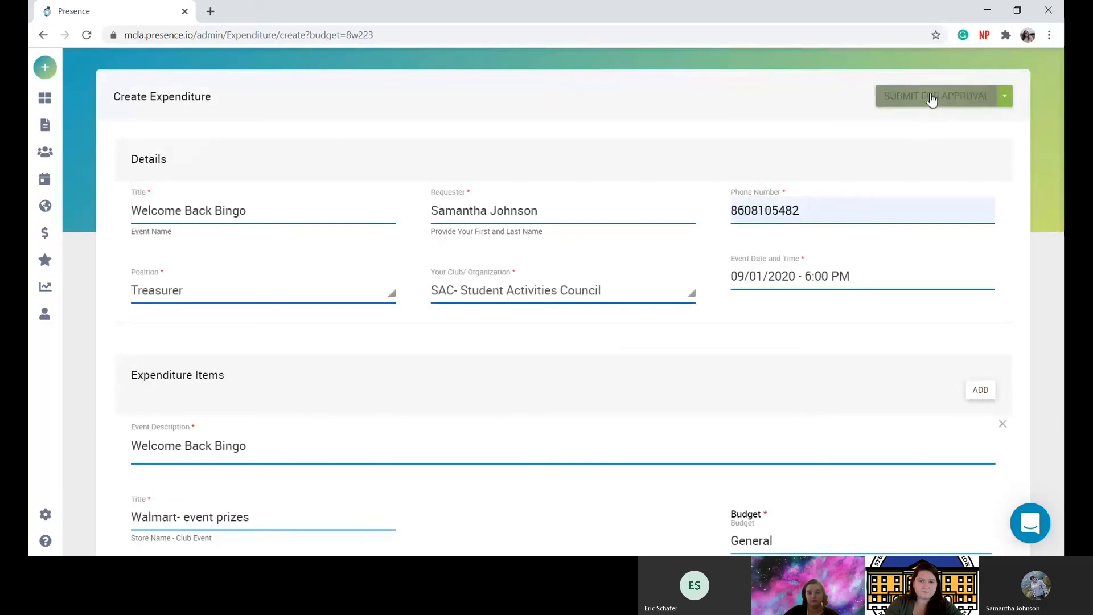